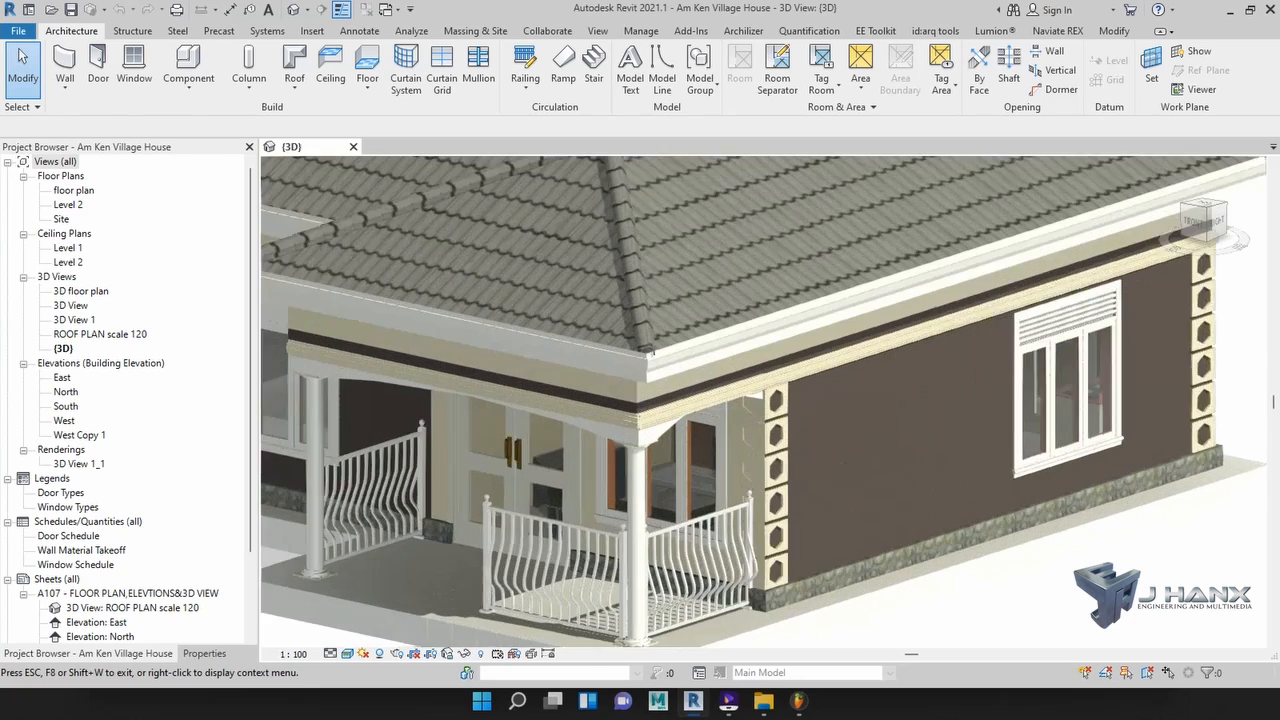
# - Delete all instances in the entire project of the hexagon-patterned corner decoration group beside the porch
pyautogui.scroll(4, 916, 496)
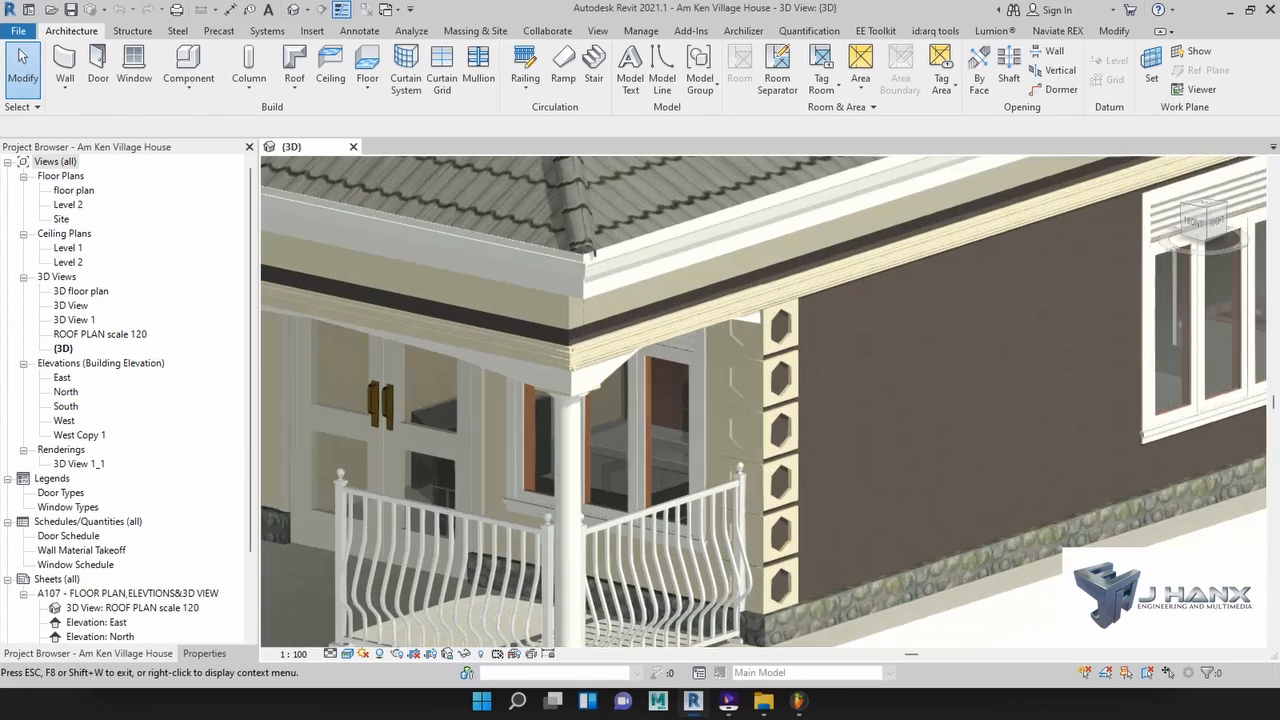
pyautogui.moveTo(770, 555); pyautogui.dragTo(920, 485)
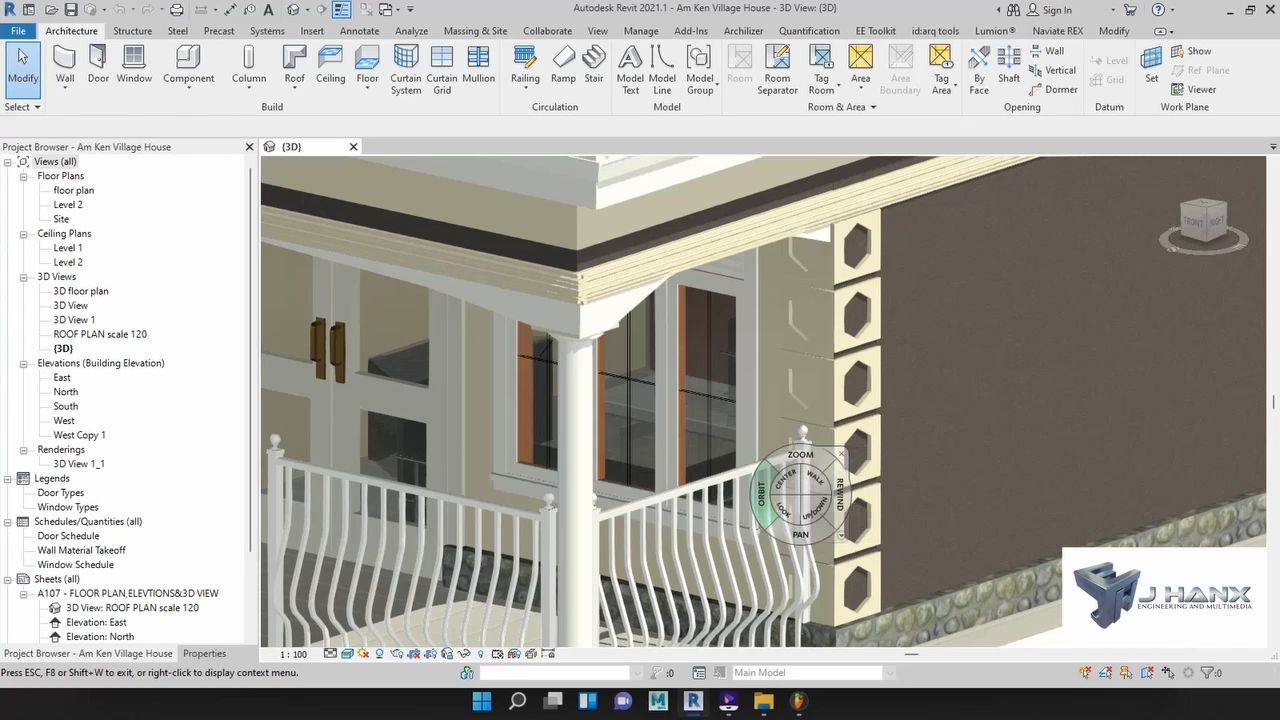
pyautogui.scroll(-6, 759, 491)
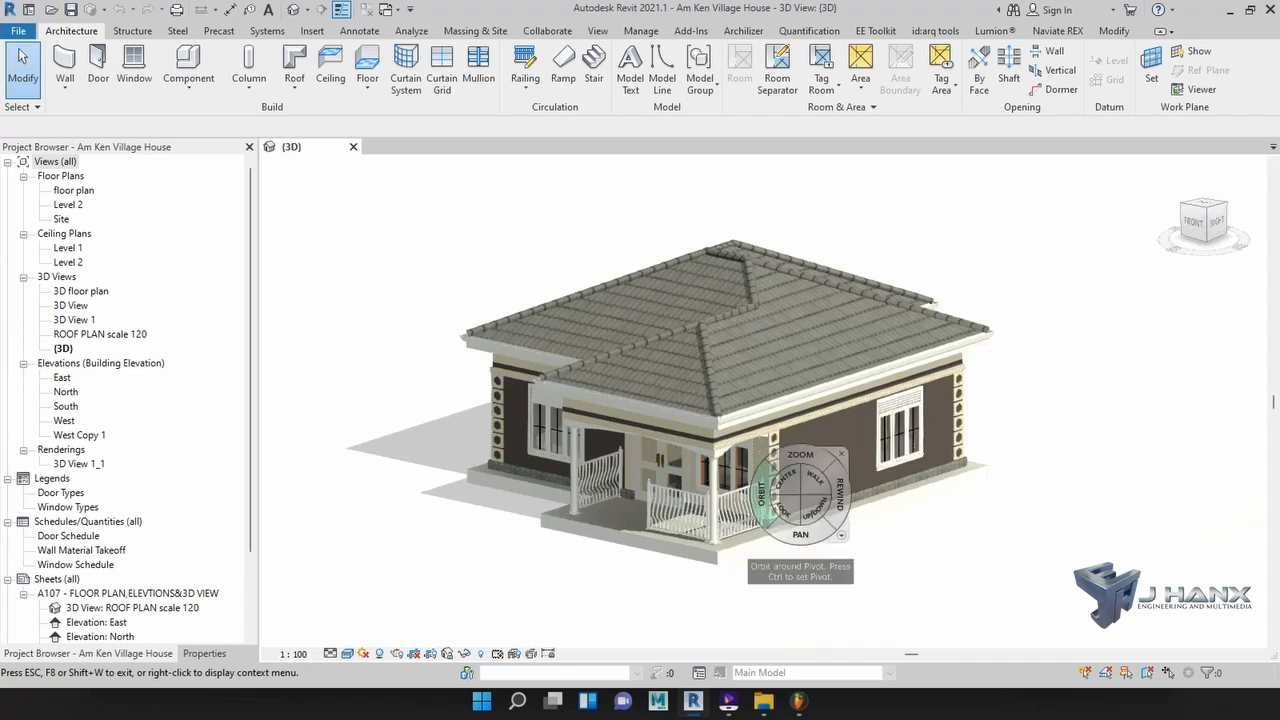
pyautogui.scroll(4, 815, 508)
pyautogui.press('Escape')
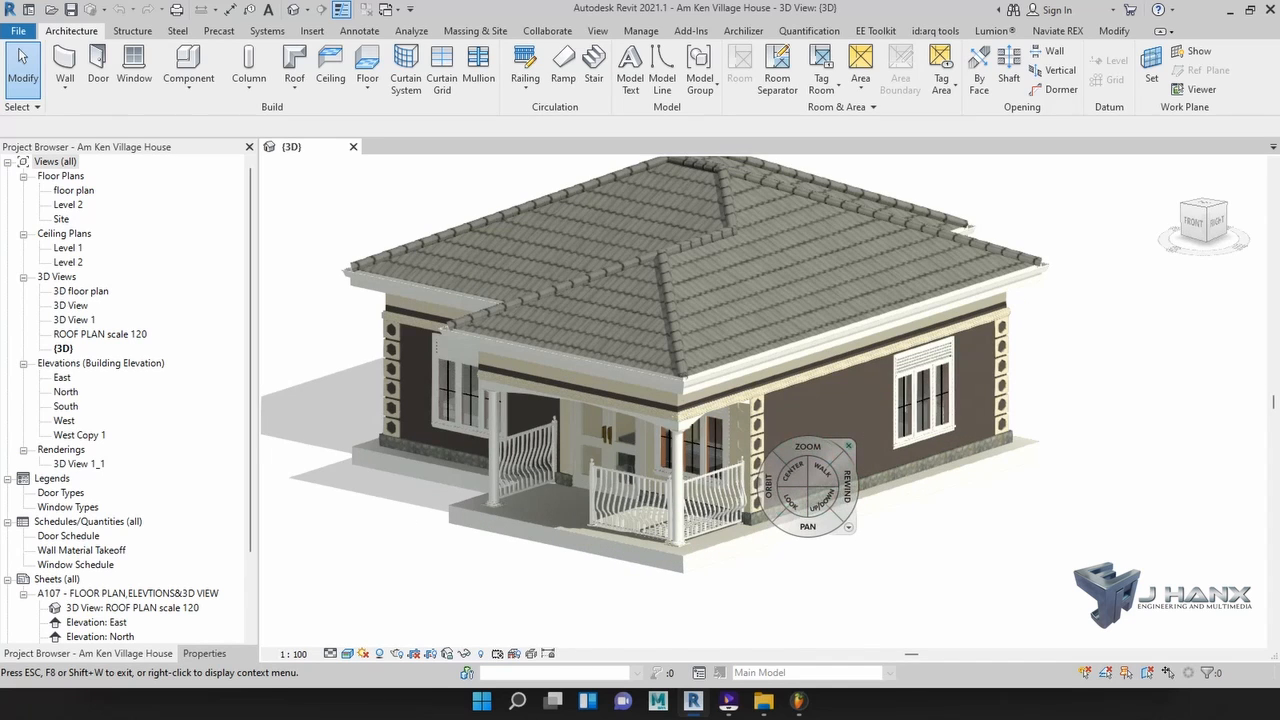
pyautogui.click(759, 486)
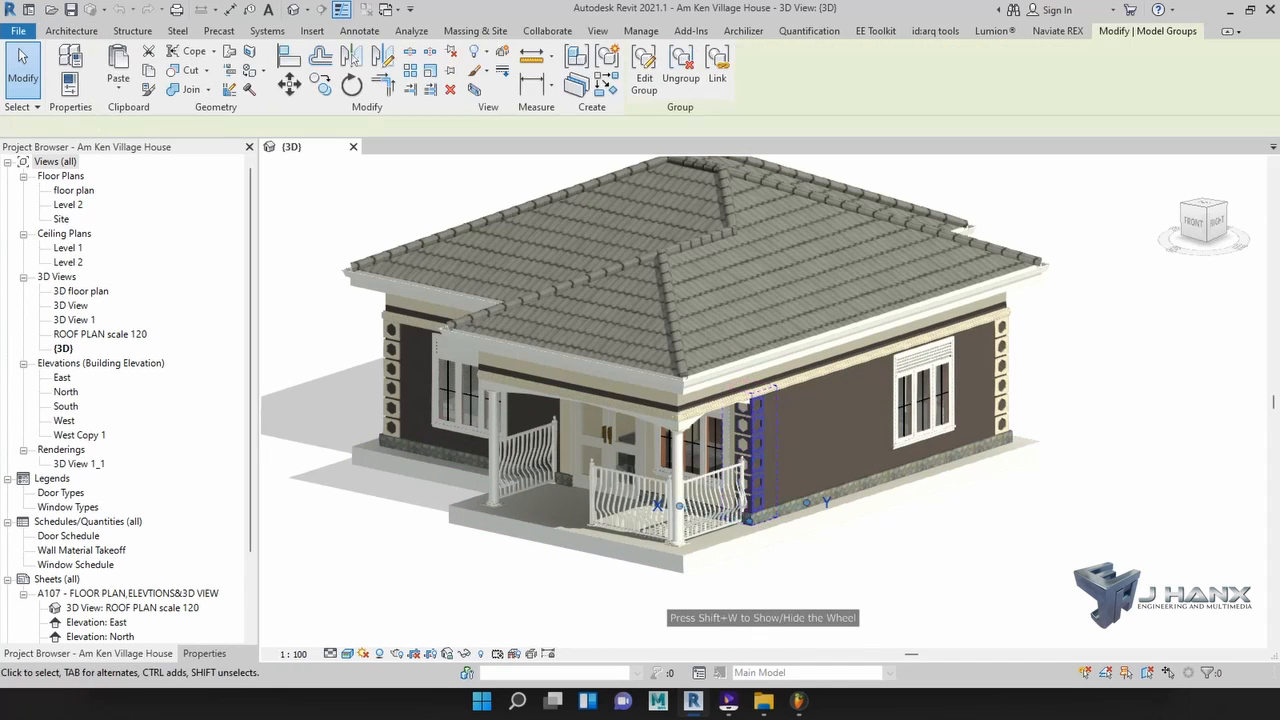
pyautogui.rightClick(850, 557)
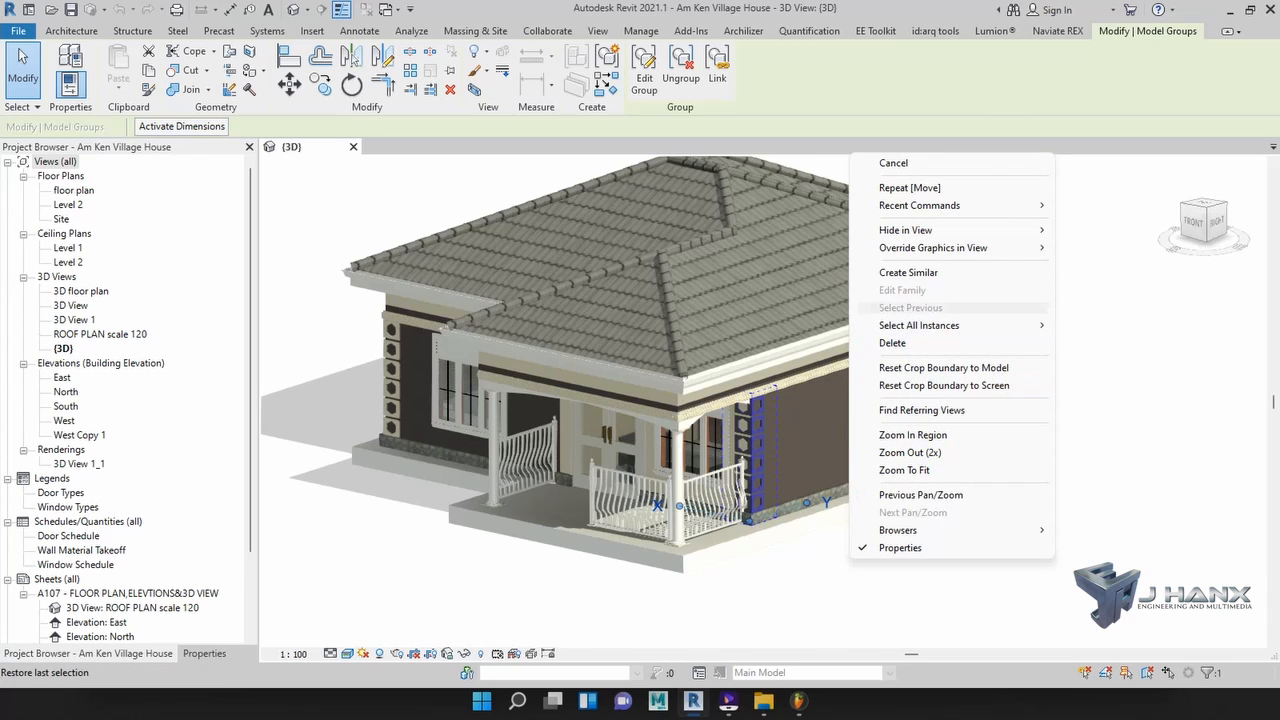
pyautogui.moveTo(919, 325)
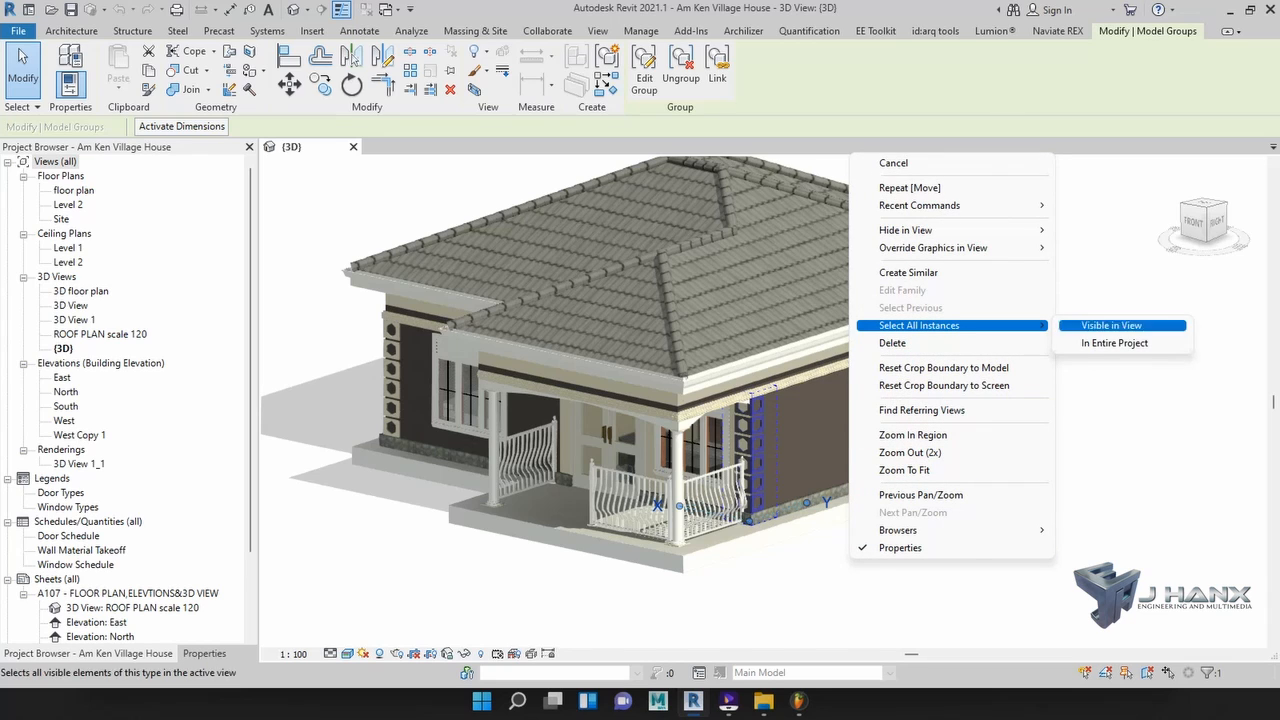
pyautogui.click(1114, 343)
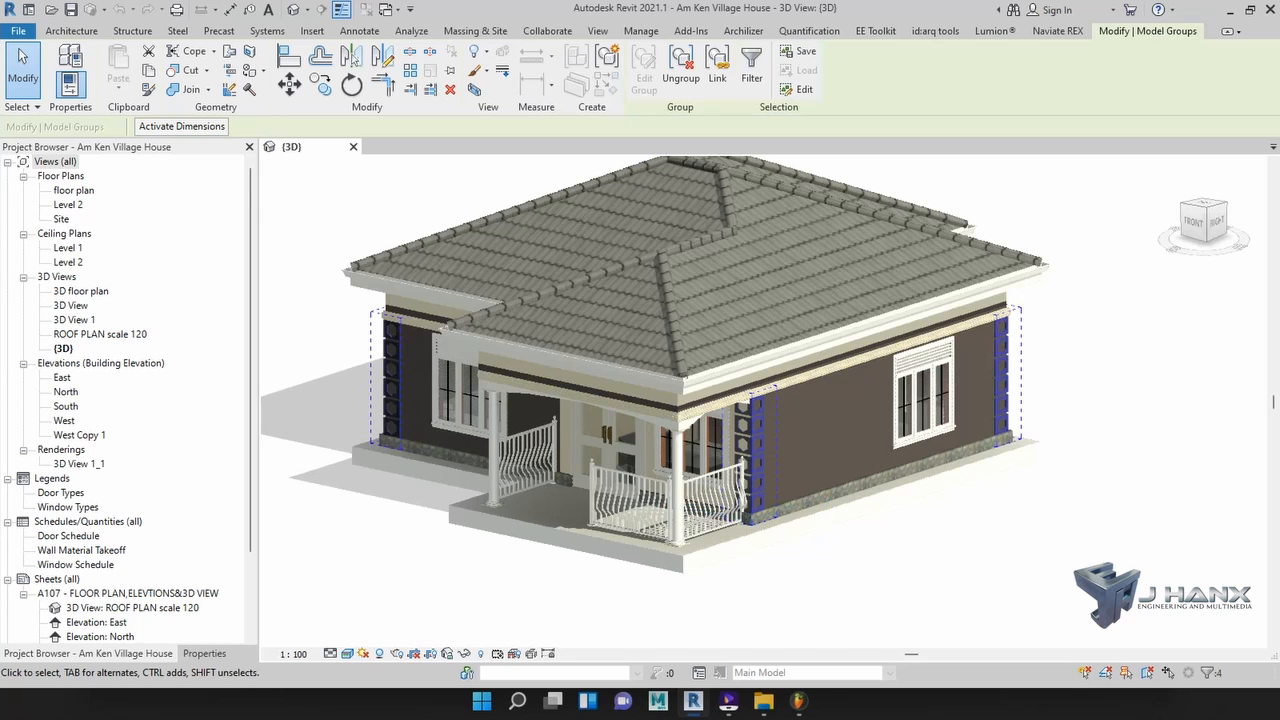
pyautogui.press('Escape')
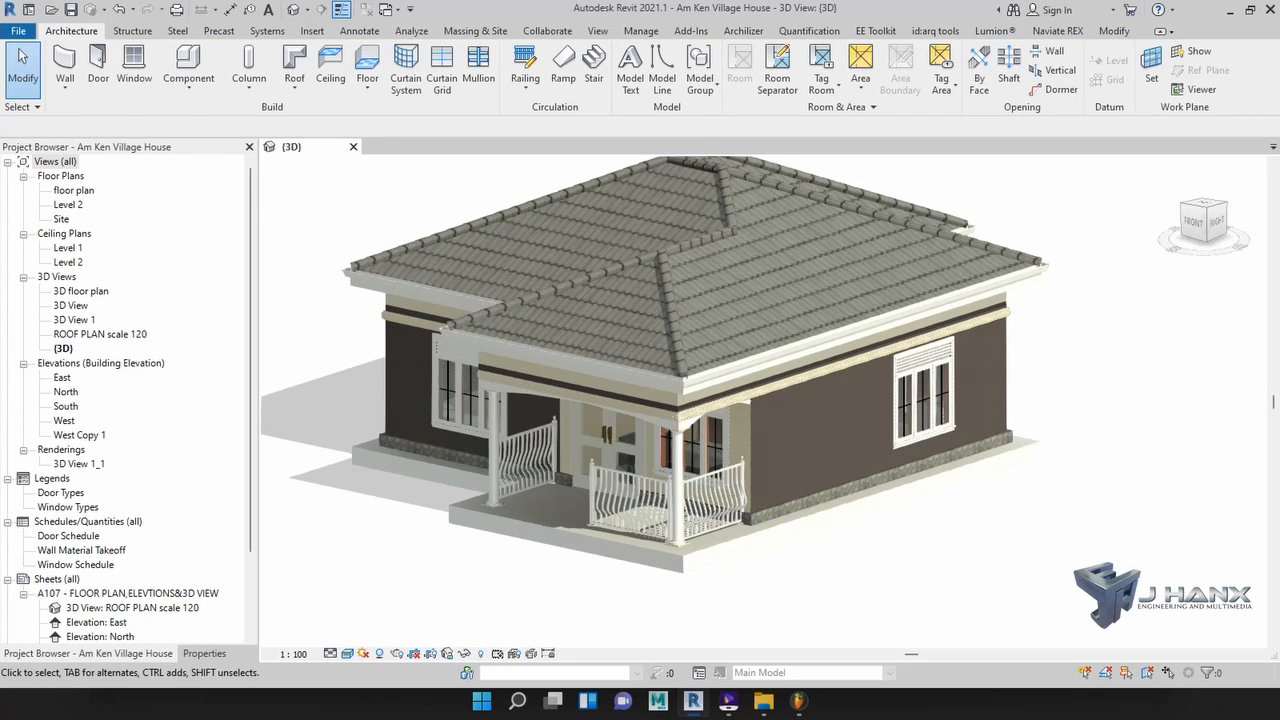
# - Create a new family from the Metric Generic Model template in the English family templates folder
pyautogui.click(29, 10)
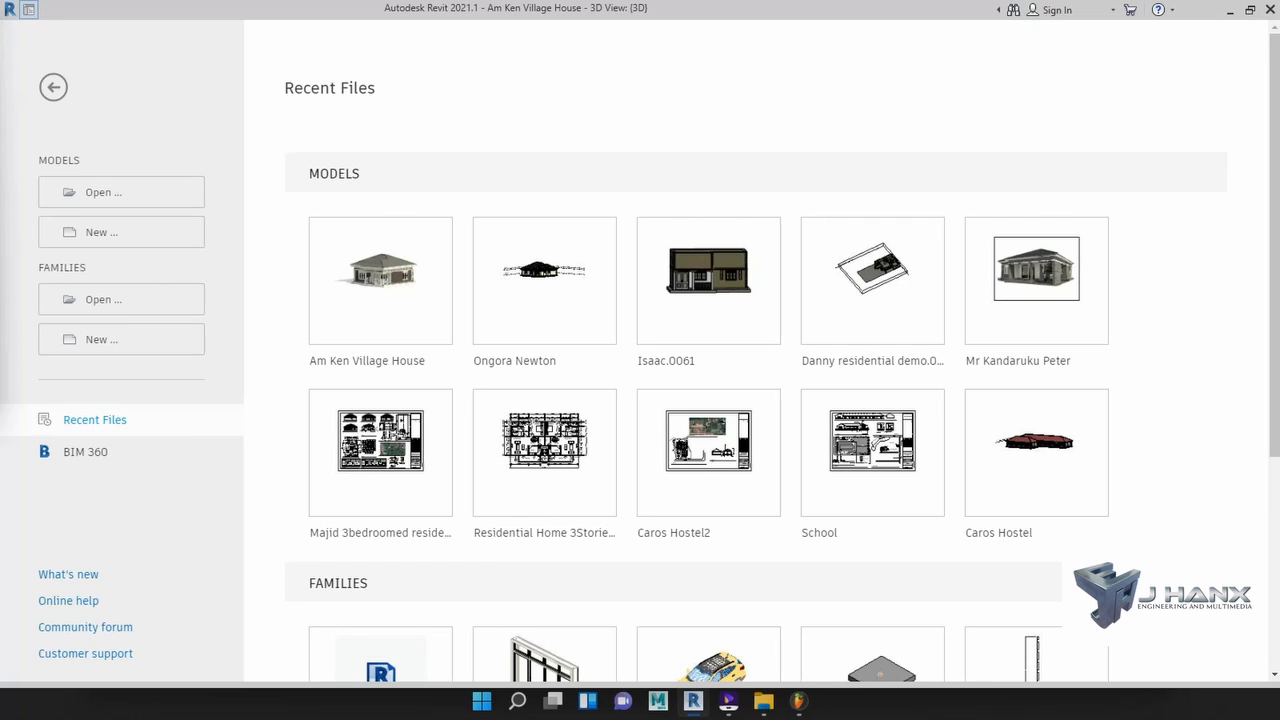
pyautogui.moveTo(0, 50); pyautogui.dragTo(366, 147)
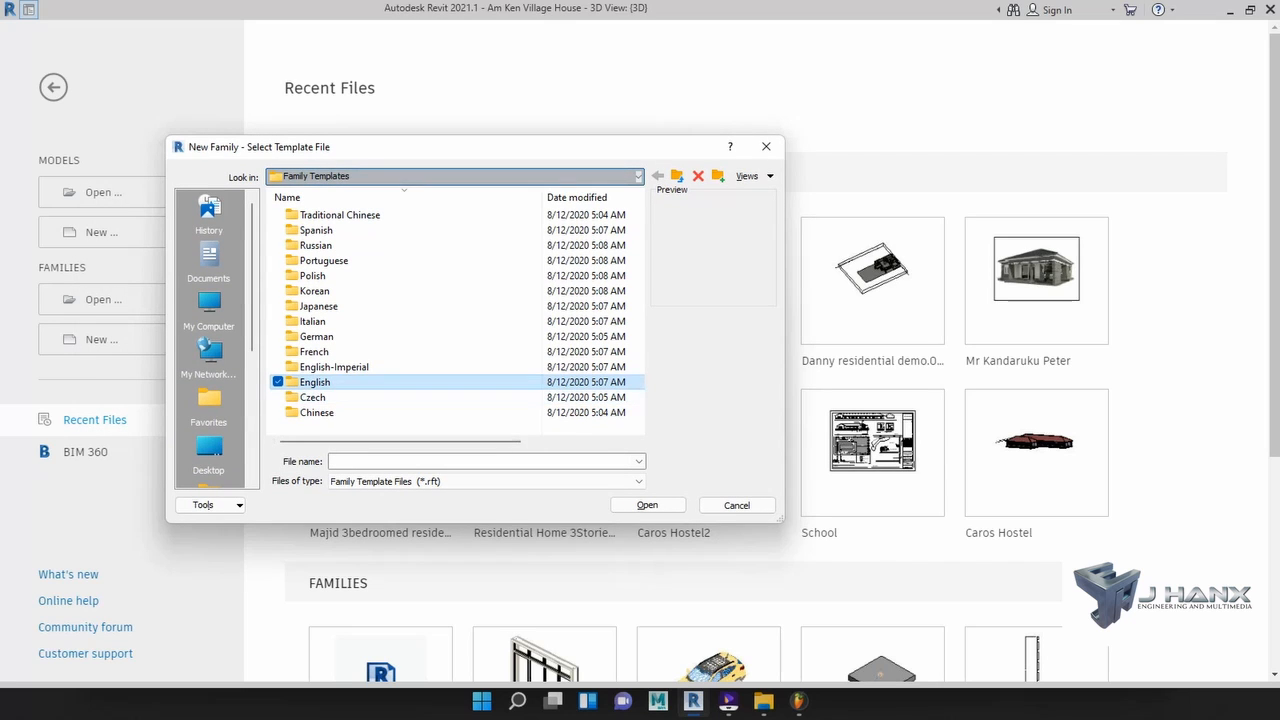
pyautogui.doubleClick(314, 382)
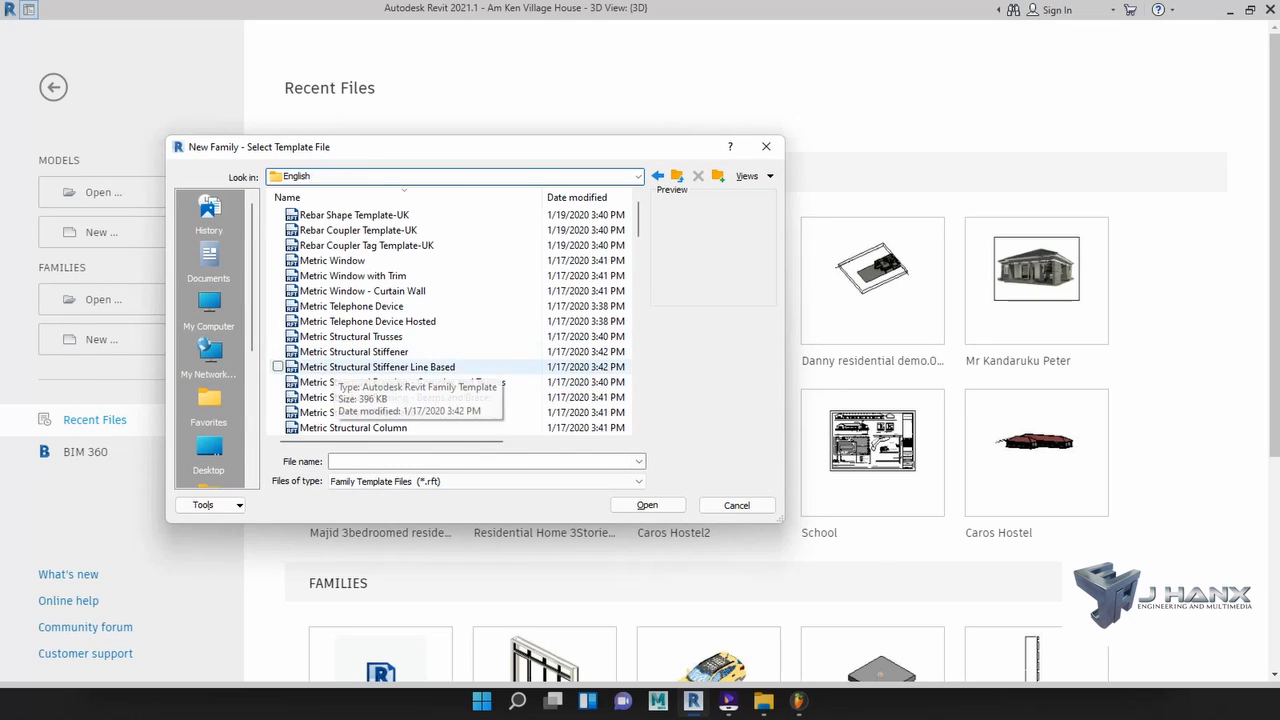
pyautogui.click(360, 382)
pyautogui.scroll(-4, 340, 370)
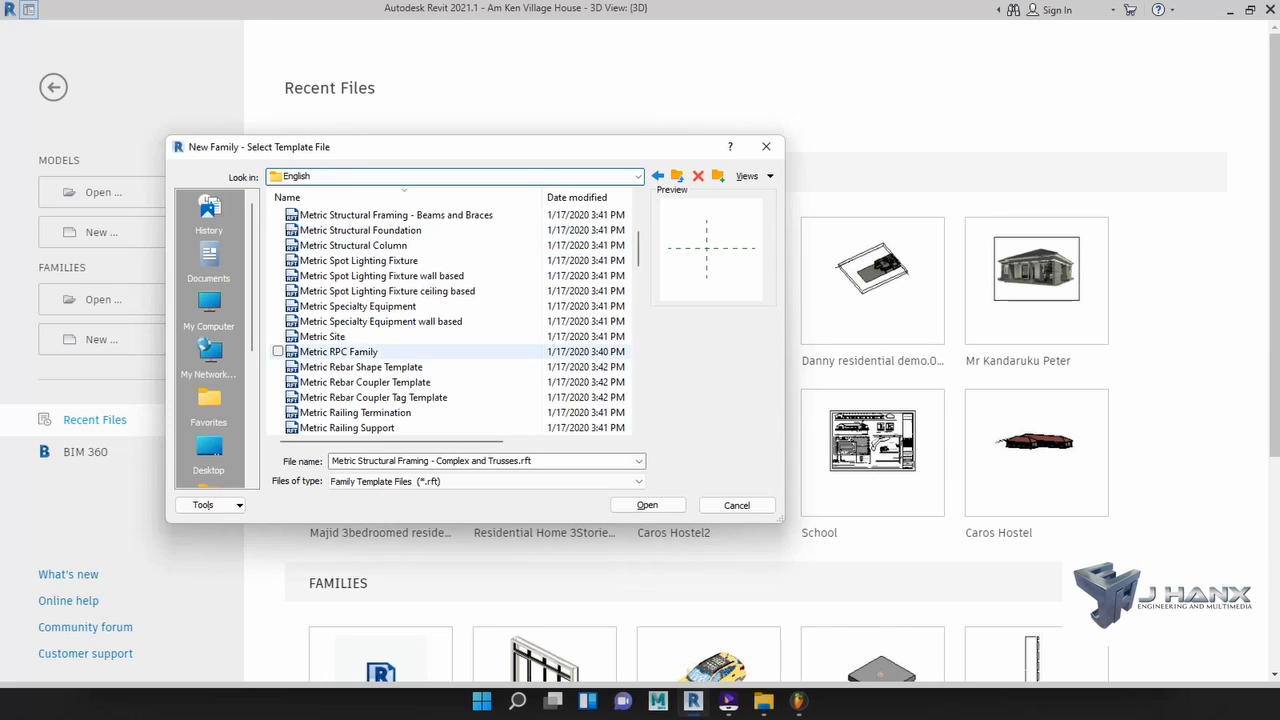
pyautogui.scroll(-15, 278, 366)
pyautogui.scroll(-3, 386, 368)
pyautogui.scroll(8, 386, 368)
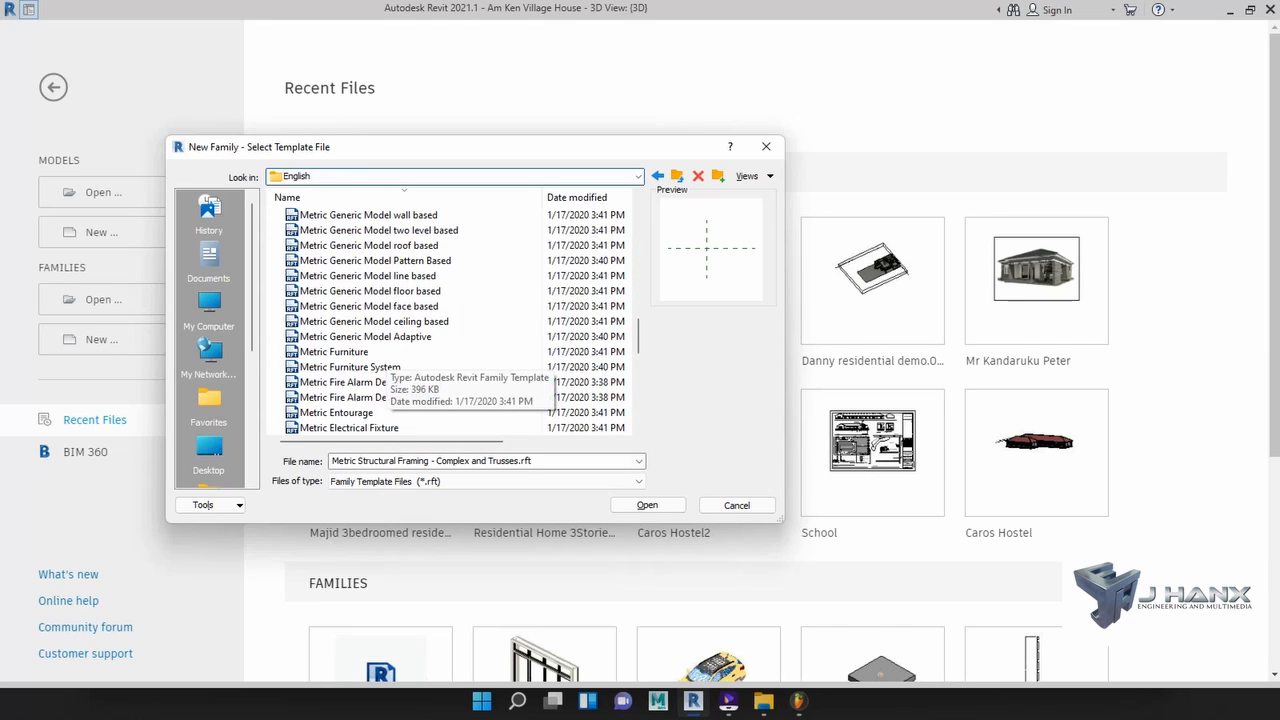
pyautogui.scroll(3, 386, 340)
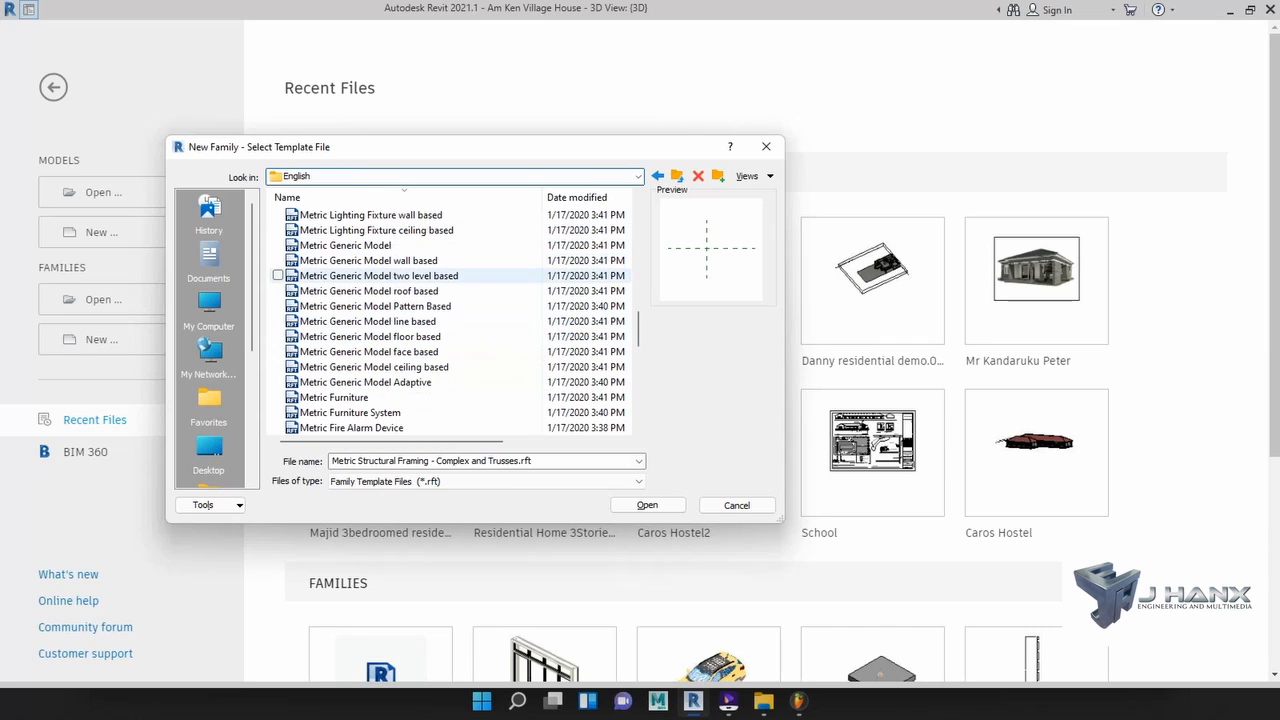
pyautogui.click(345, 245)
pyautogui.click(647, 505)
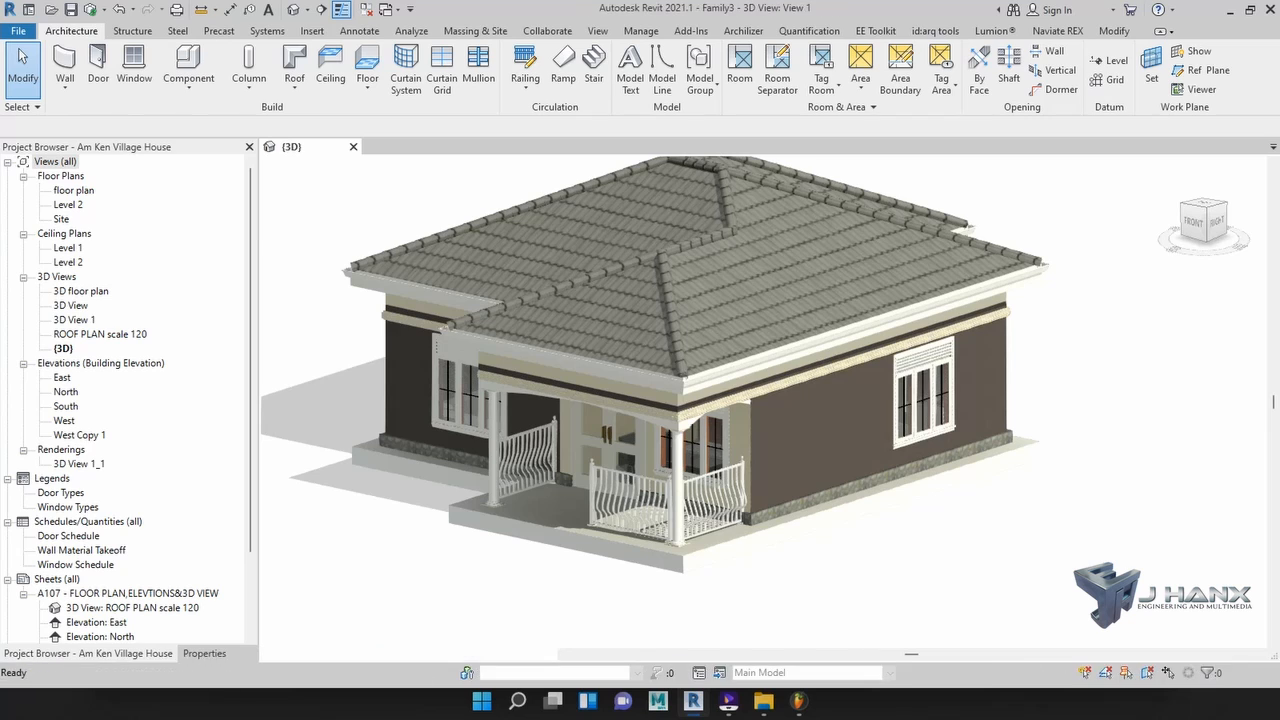
# - Switch to the new family's Left elevation view
pyautogui.scroll(-2, 796, 344)
pyautogui.scroll(5, 796, 344)
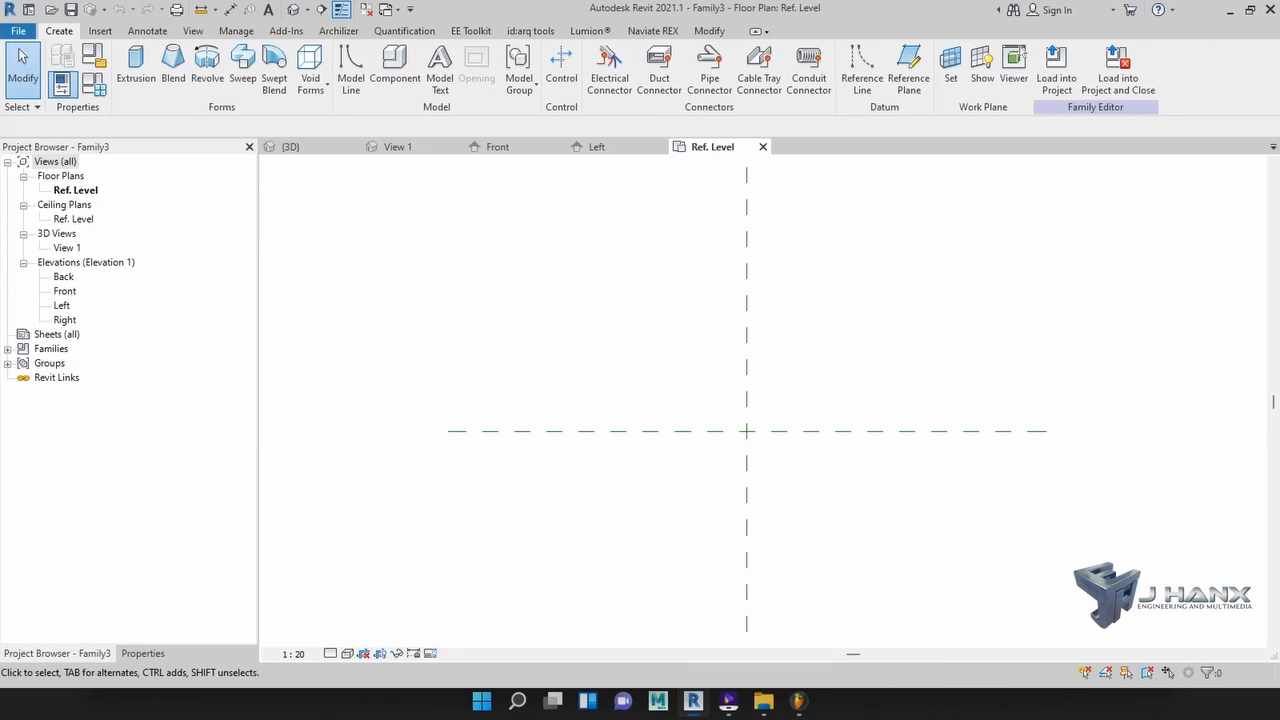
pyautogui.click(600, 147)
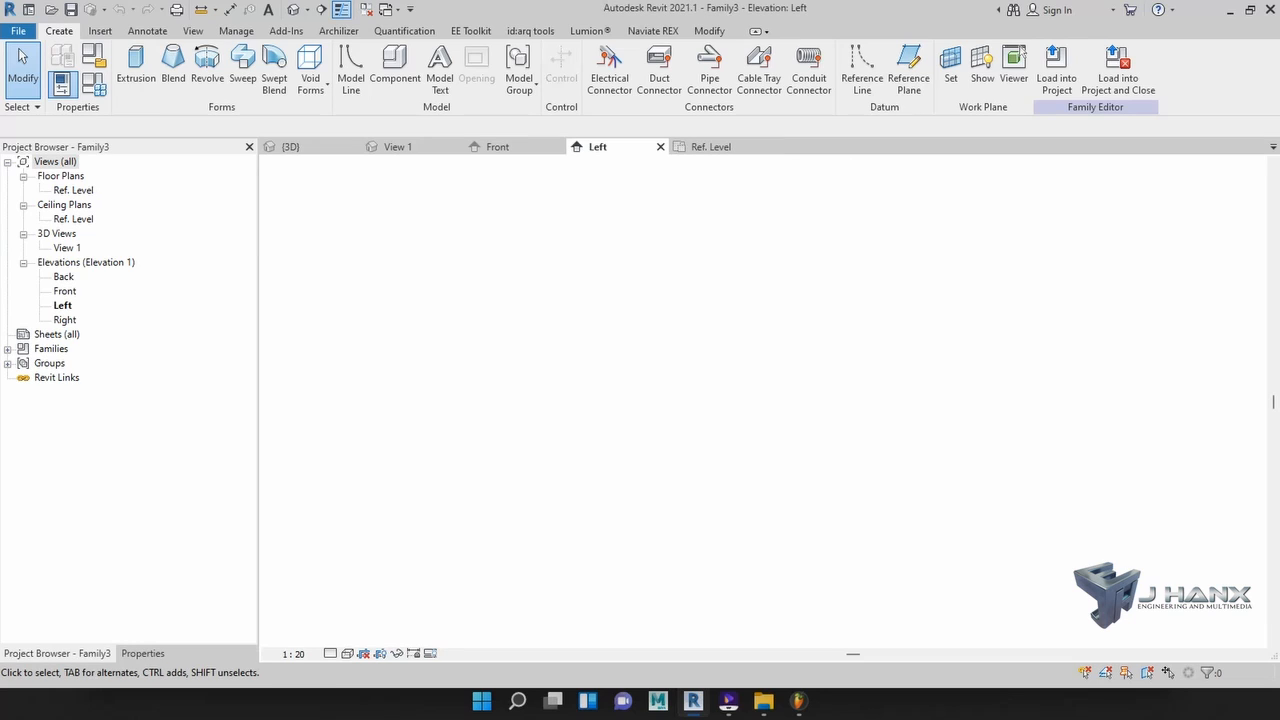
pyautogui.click(497, 147)
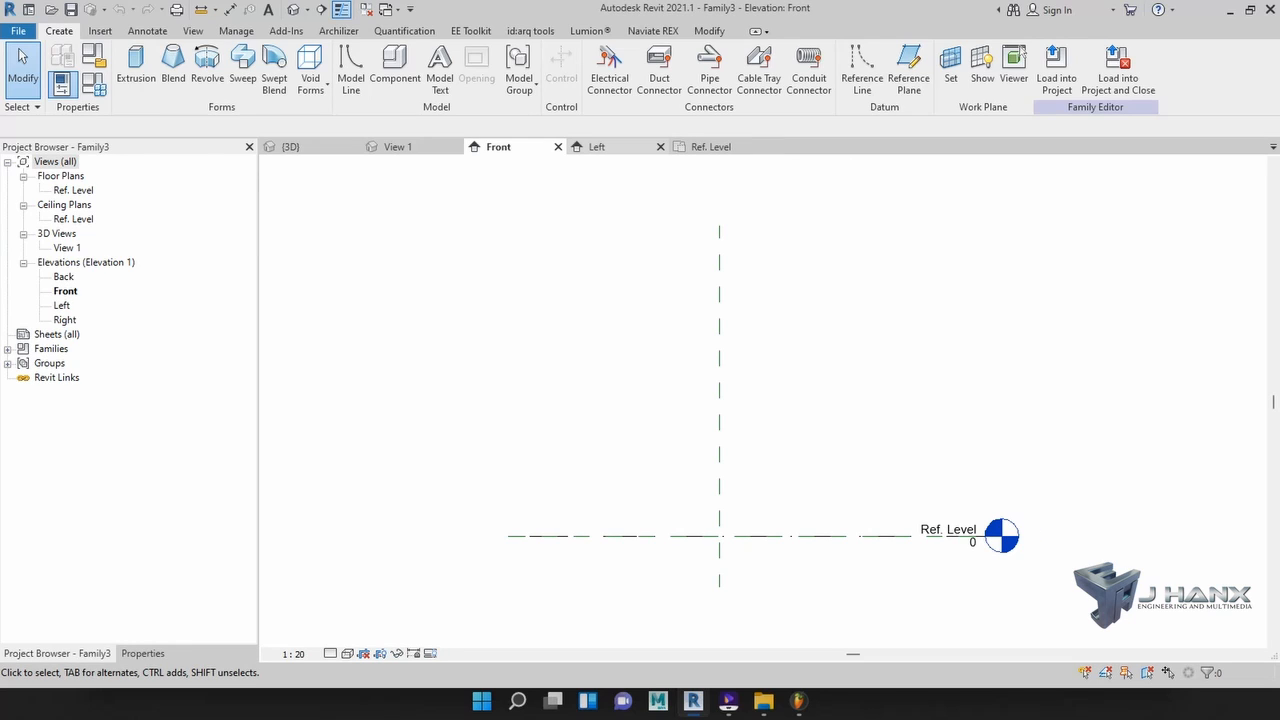
pyautogui.click(597, 147)
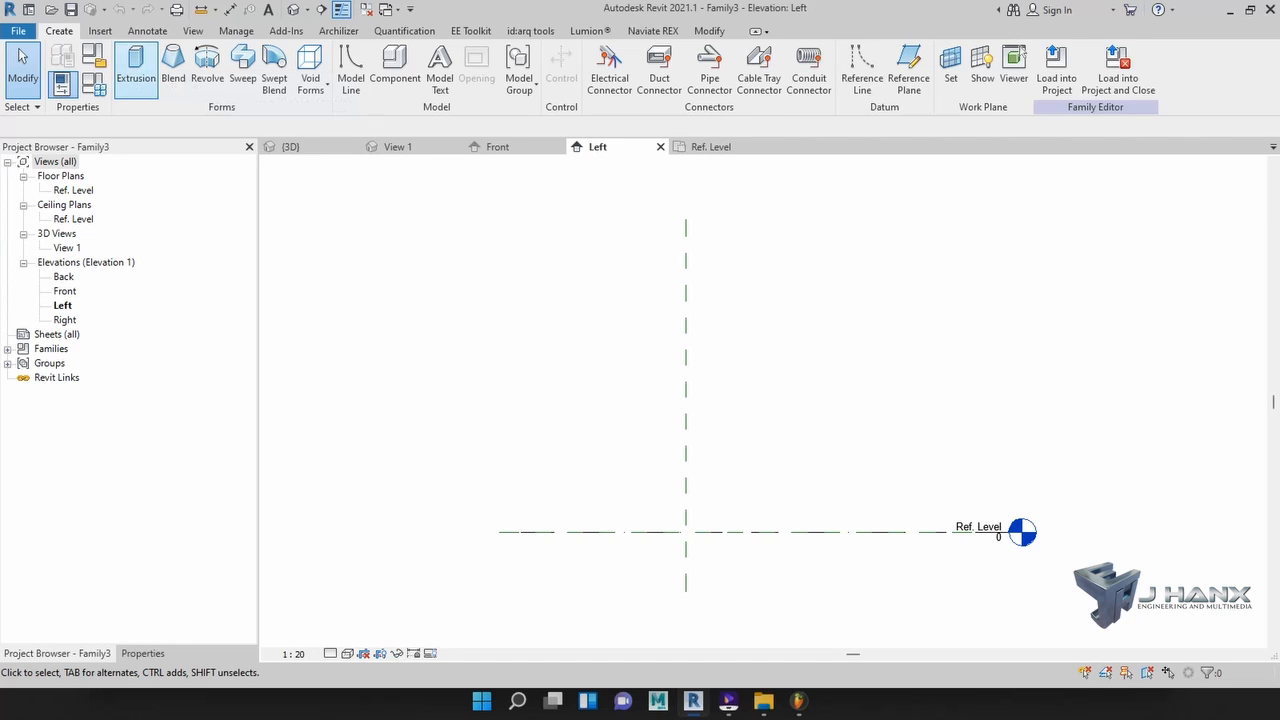
# - Start an extrusion and sketch a rectangle 350 mm wide and 300 mm high from the intersection of the reference plane and Ref. Level
pyautogui.click(136, 65)
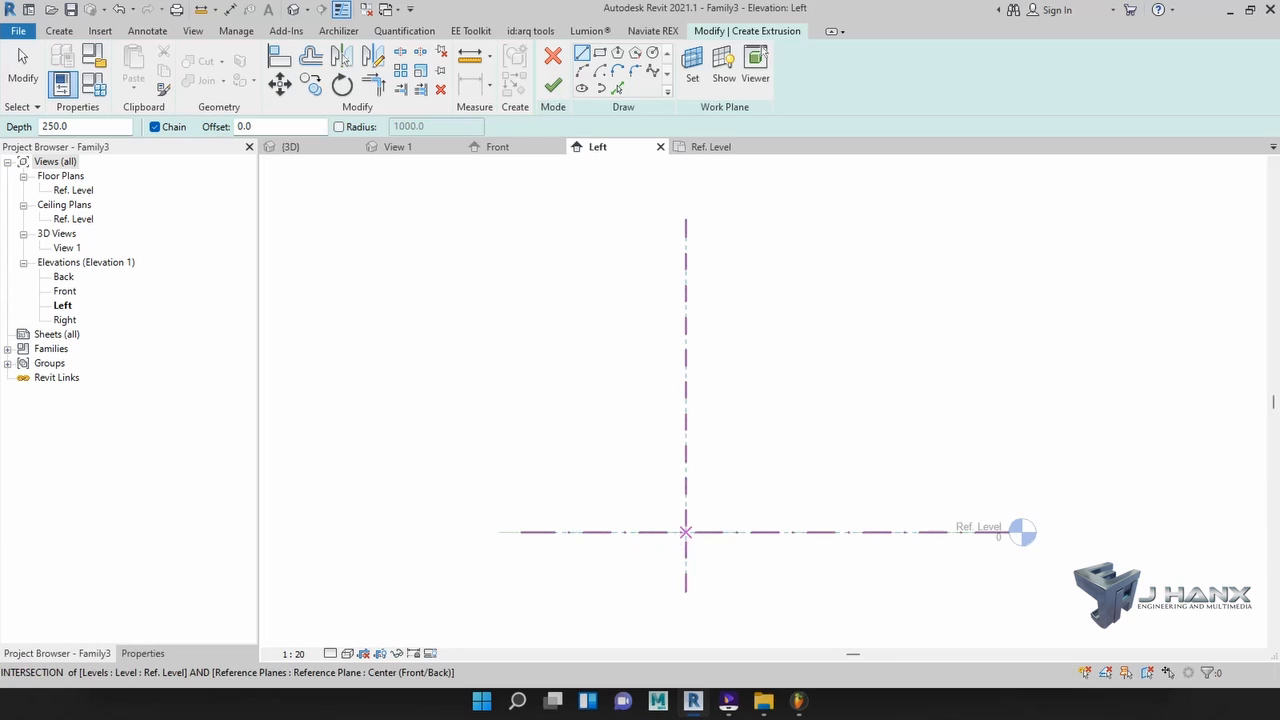
pyautogui.click(685, 531)
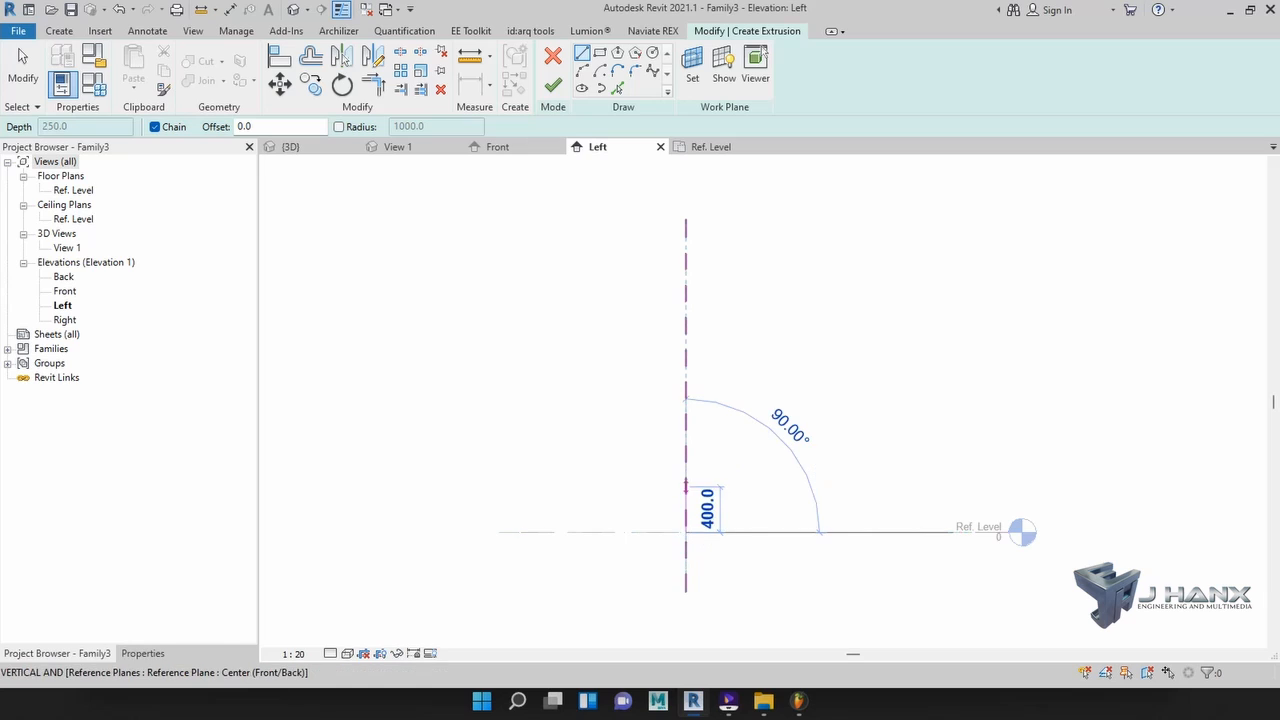
pyautogui.write('360')
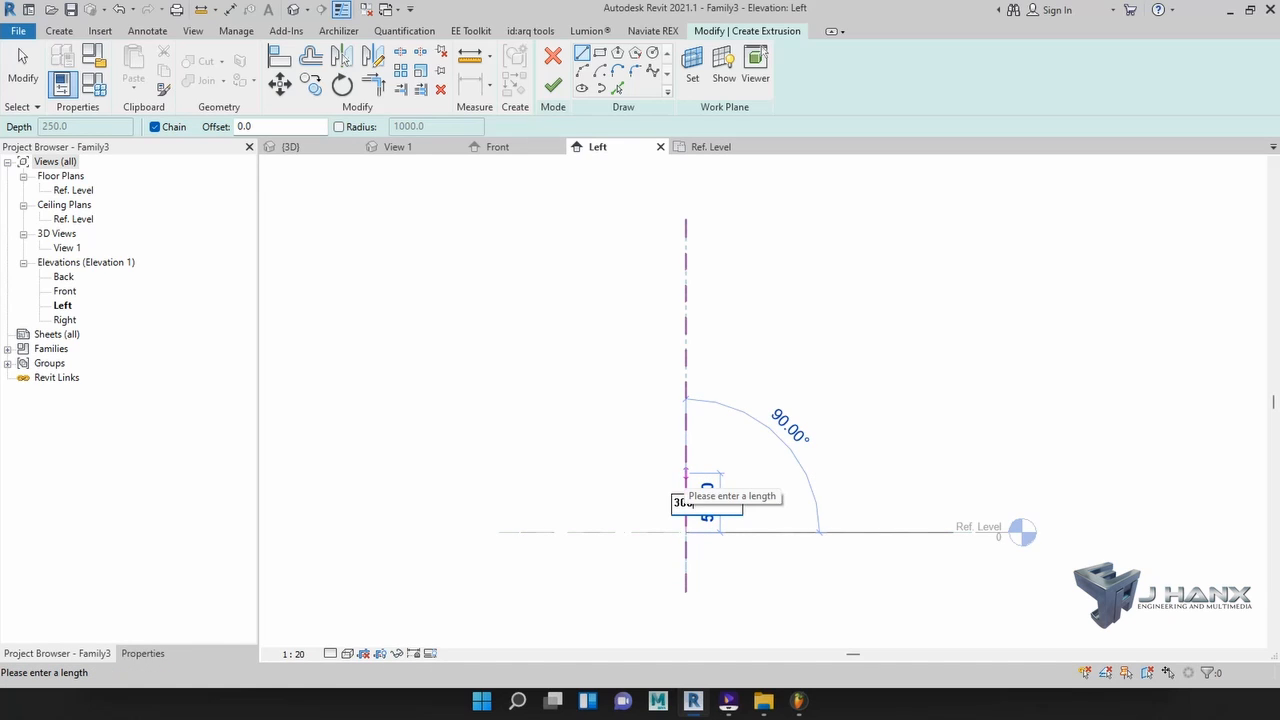
pyautogui.press('Return')
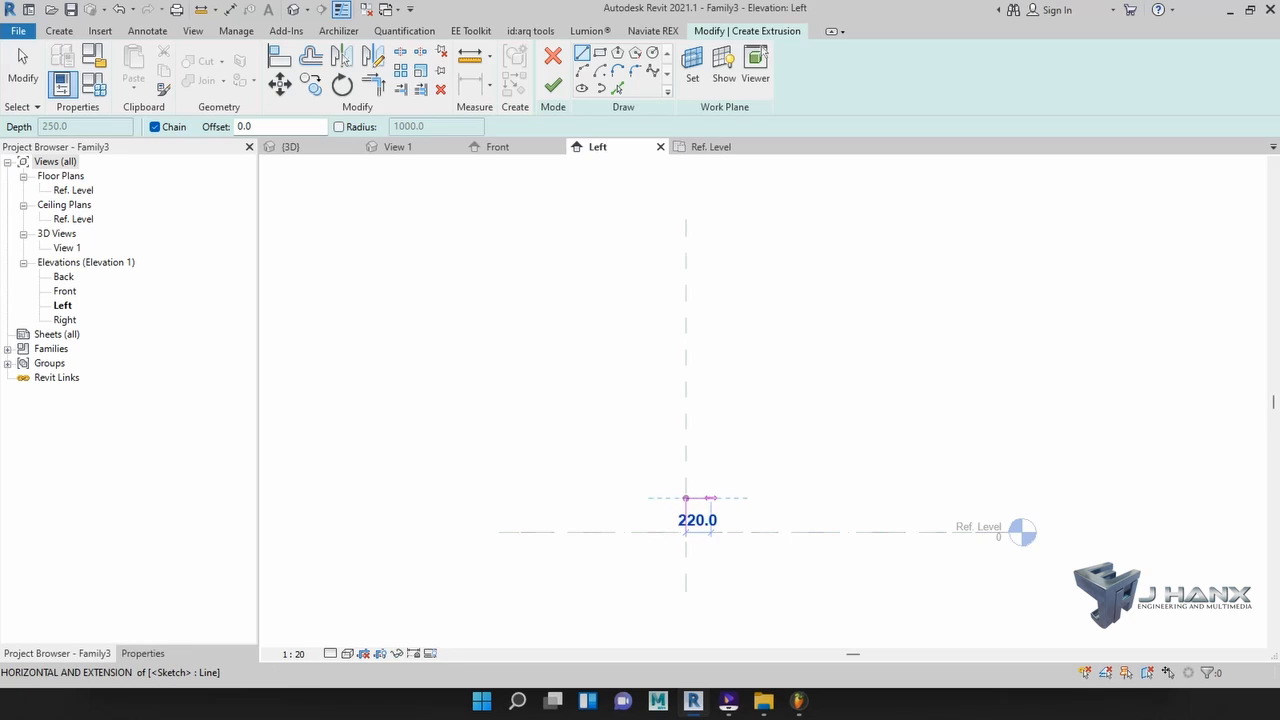
pyautogui.scroll(1, 716, 498)
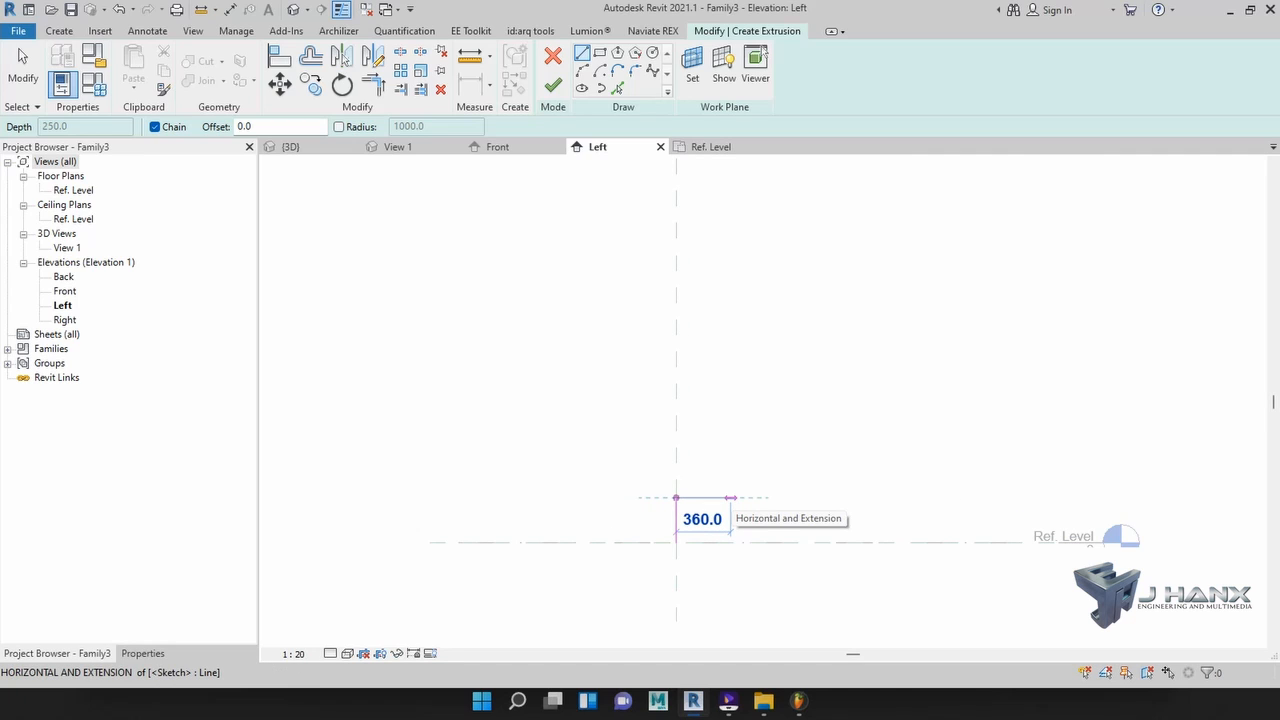
pyautogui.write('35')
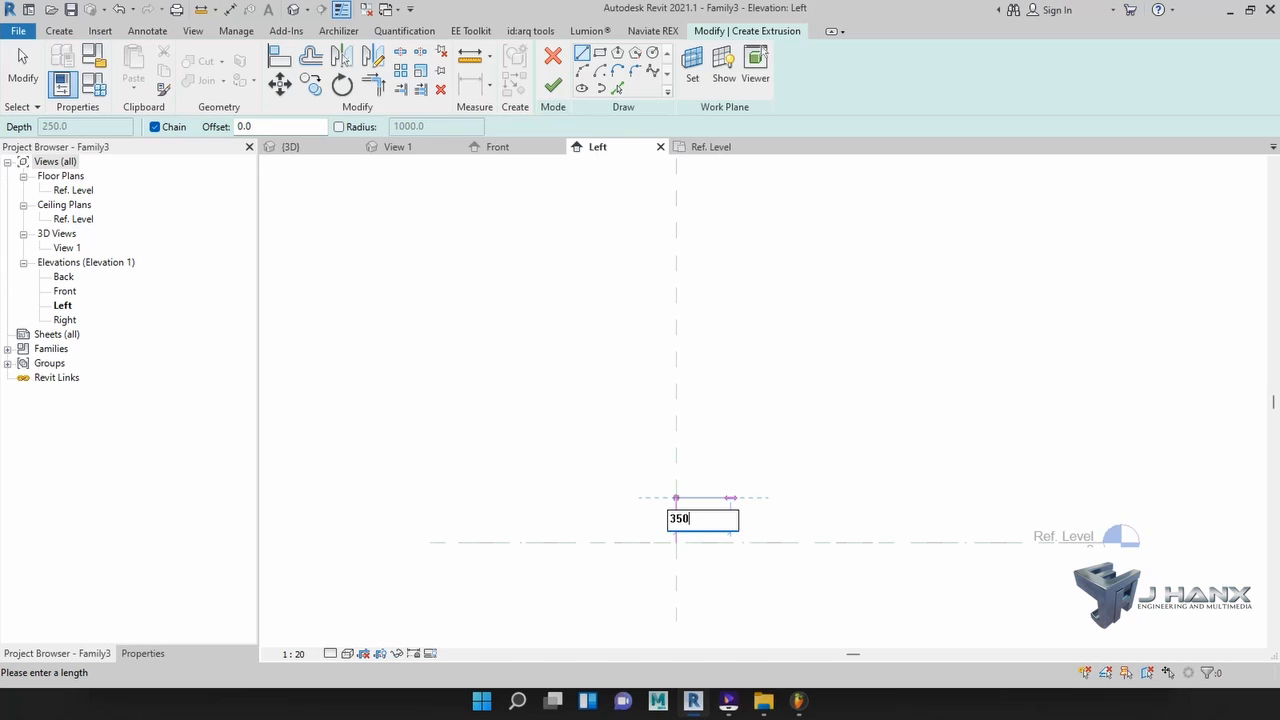
pyautogui.write('0')
pyautogui.press('Return')
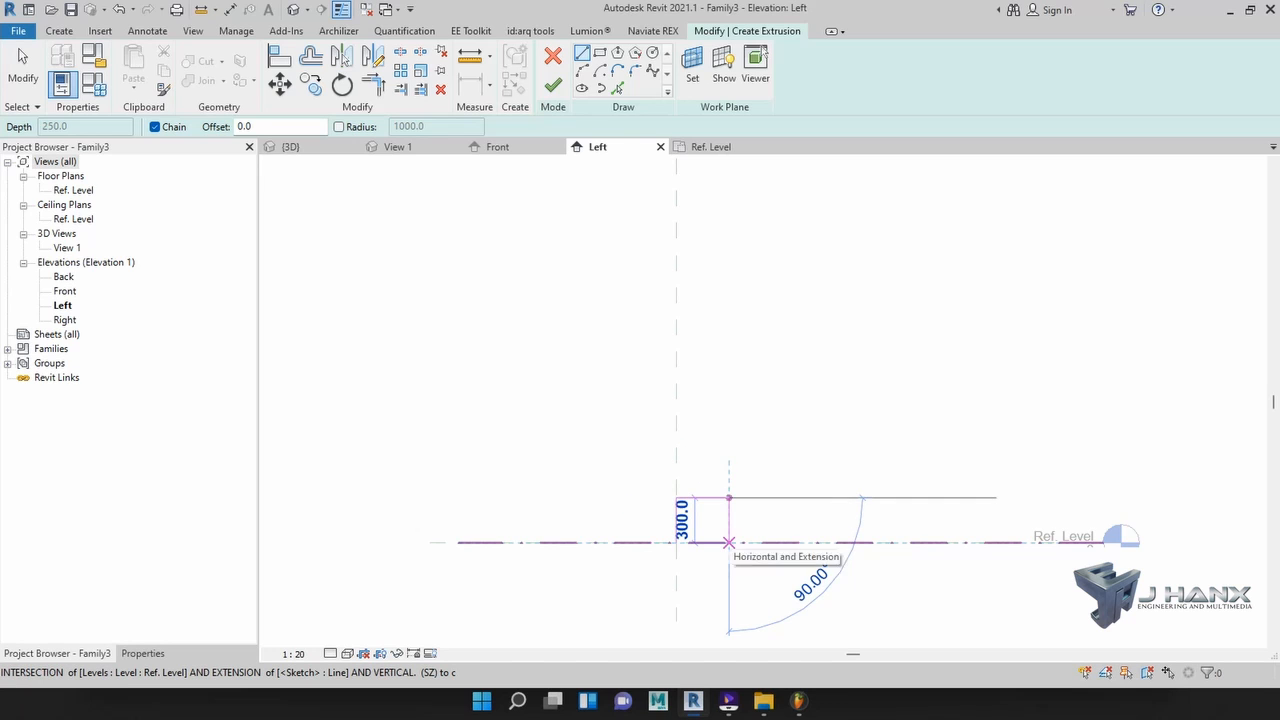
pyautogui.click(729, 542)
pyautogui.click(676, 543)
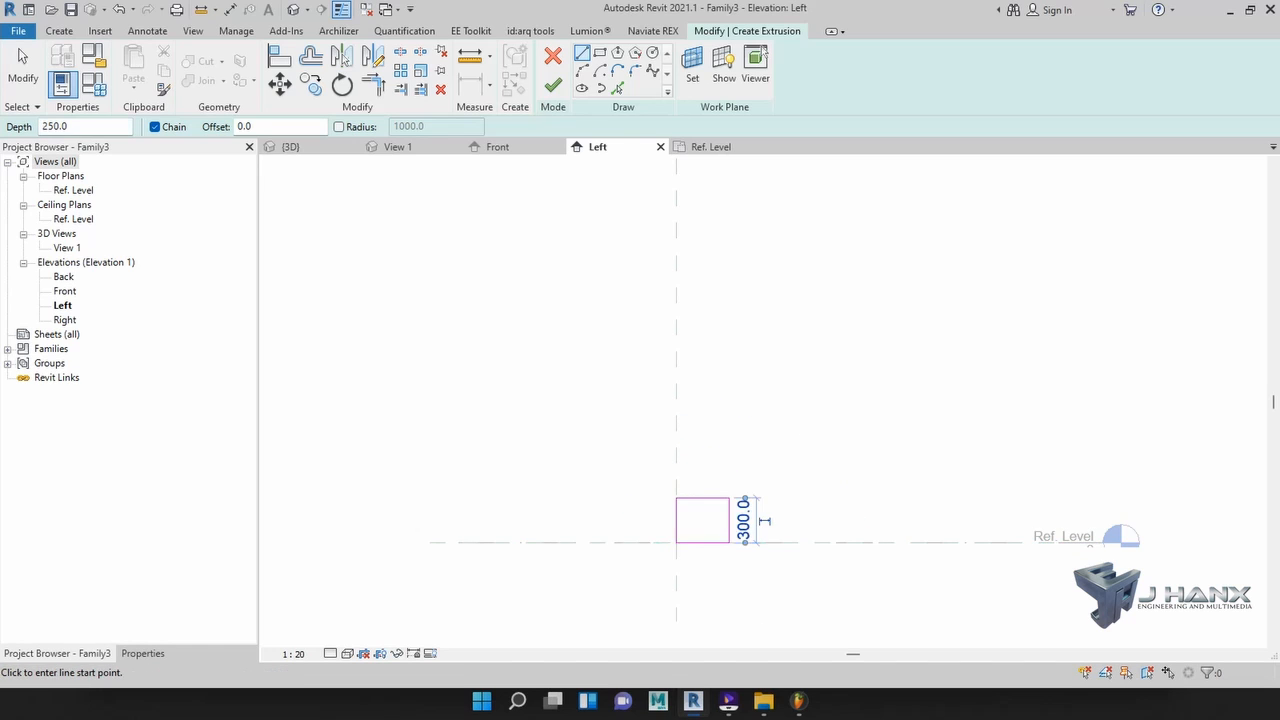
# - Sketch a horizontal guide line from outside the rectangle into its middle and a vertical guide line about 480 mm long across it
pyautogui.scroll(2, 694, 525)
pyautogui.scroll(3, 705, 523)
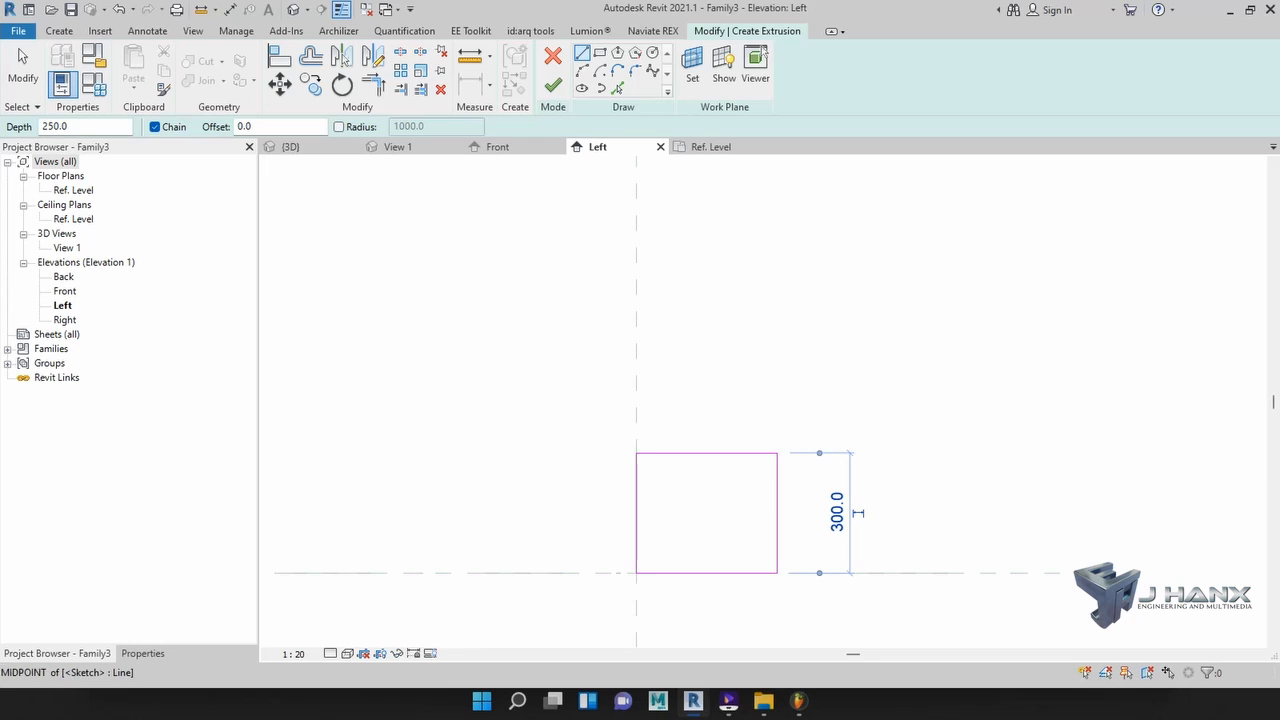
pyautogui.click(560, 518)
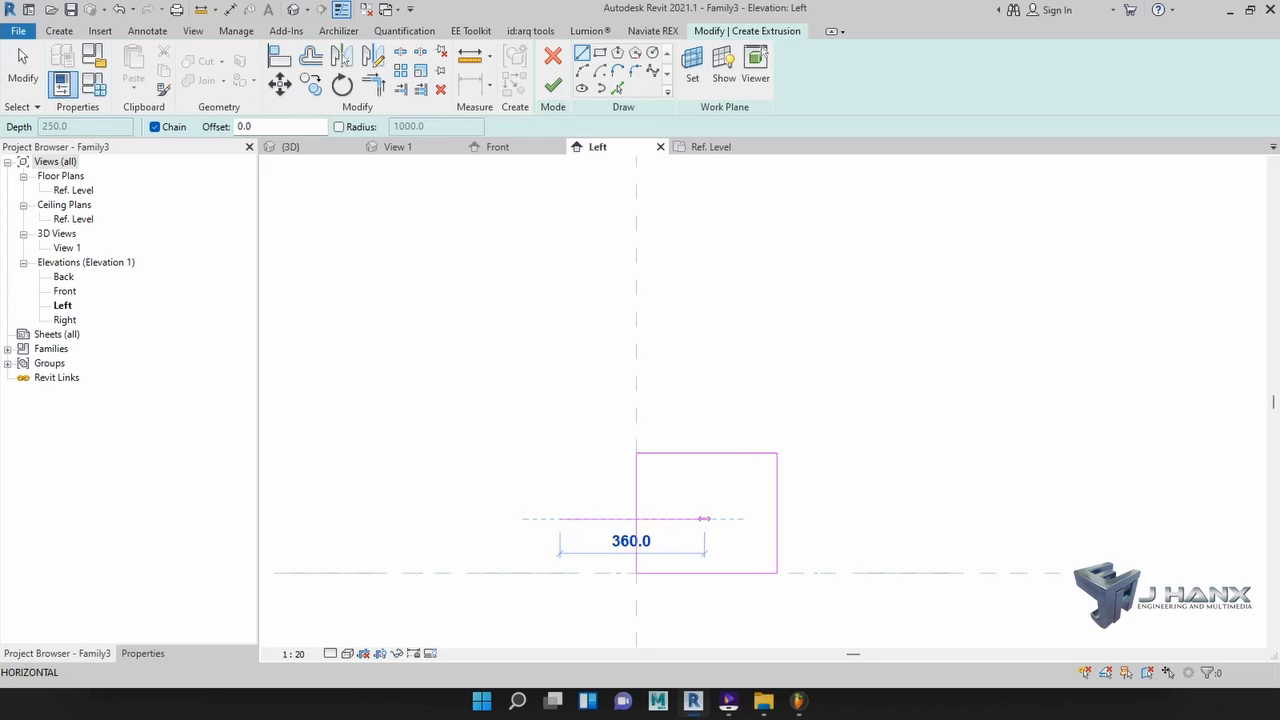
pyautogui.click(712, 518)
pyautogui.press('Escape')
pyautogui.click(712, 420)
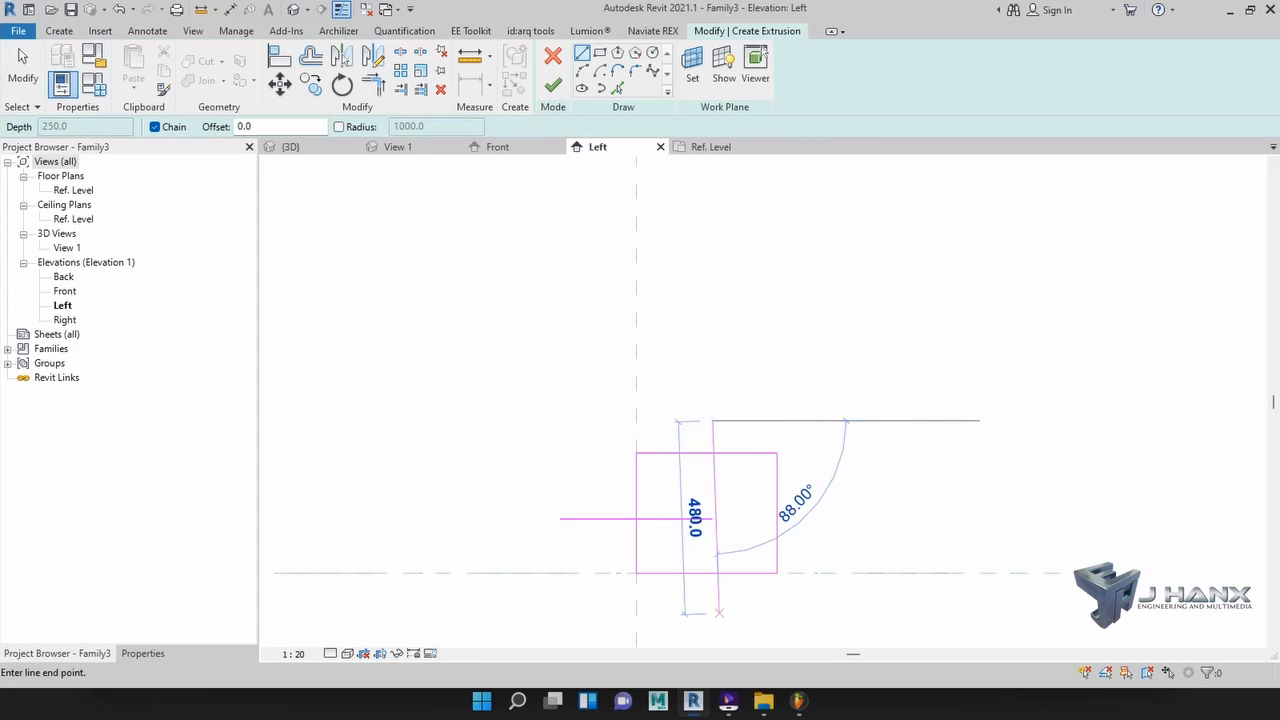
pyautogui.click(712, 613)
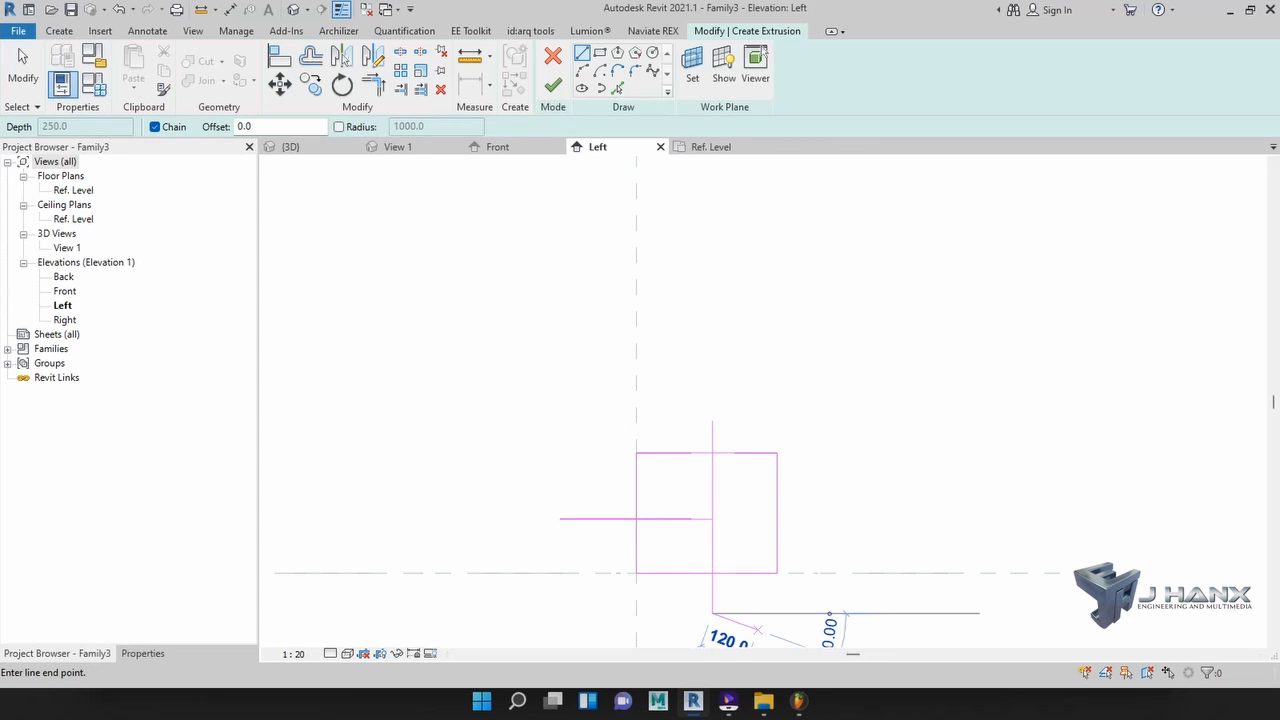
pyautogui.press('Escape')
# - Dimension the rectangle's top edge, horizontal guide line and bottom edge with an aligned dimension and constrain the spacing equal
pyautogui.press('d')
pyautogui.press('i')
pyautogui.click(668, 453)
pyautogui.click(660, 518)
pyautogui.click(660, 572)
pyautogui.click(537, 518)
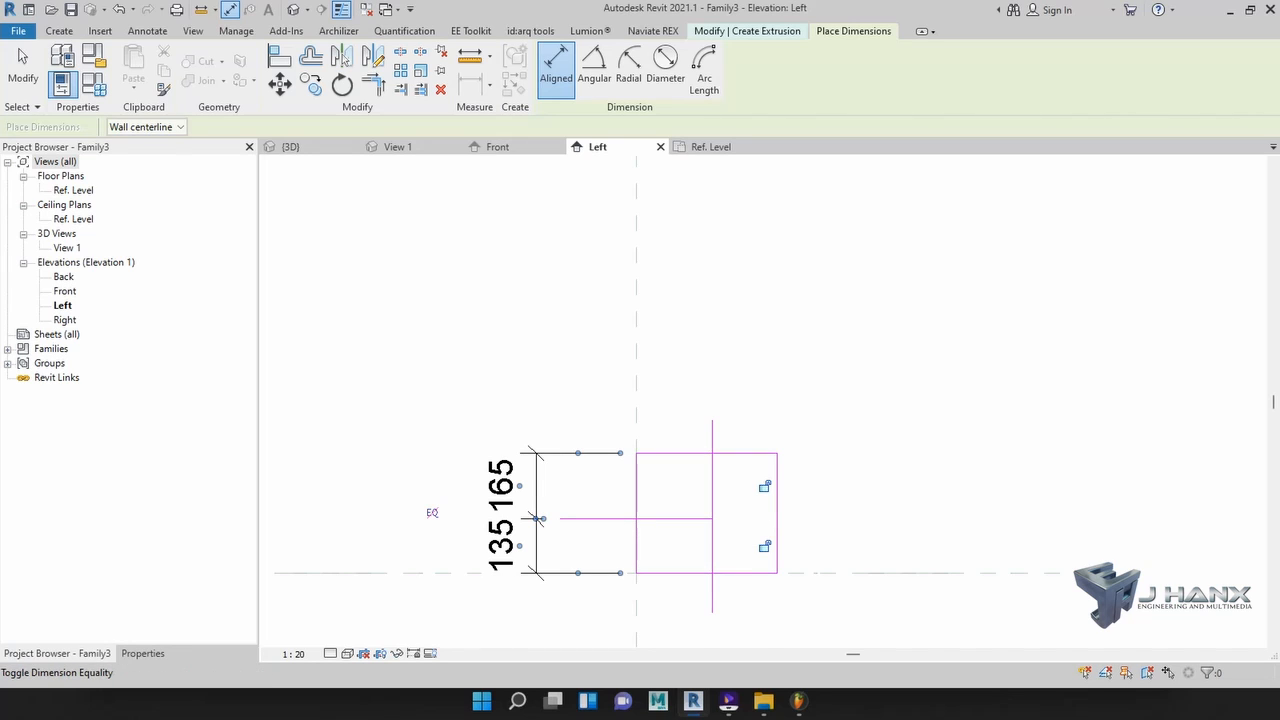
pyautogui.click(432, 512)
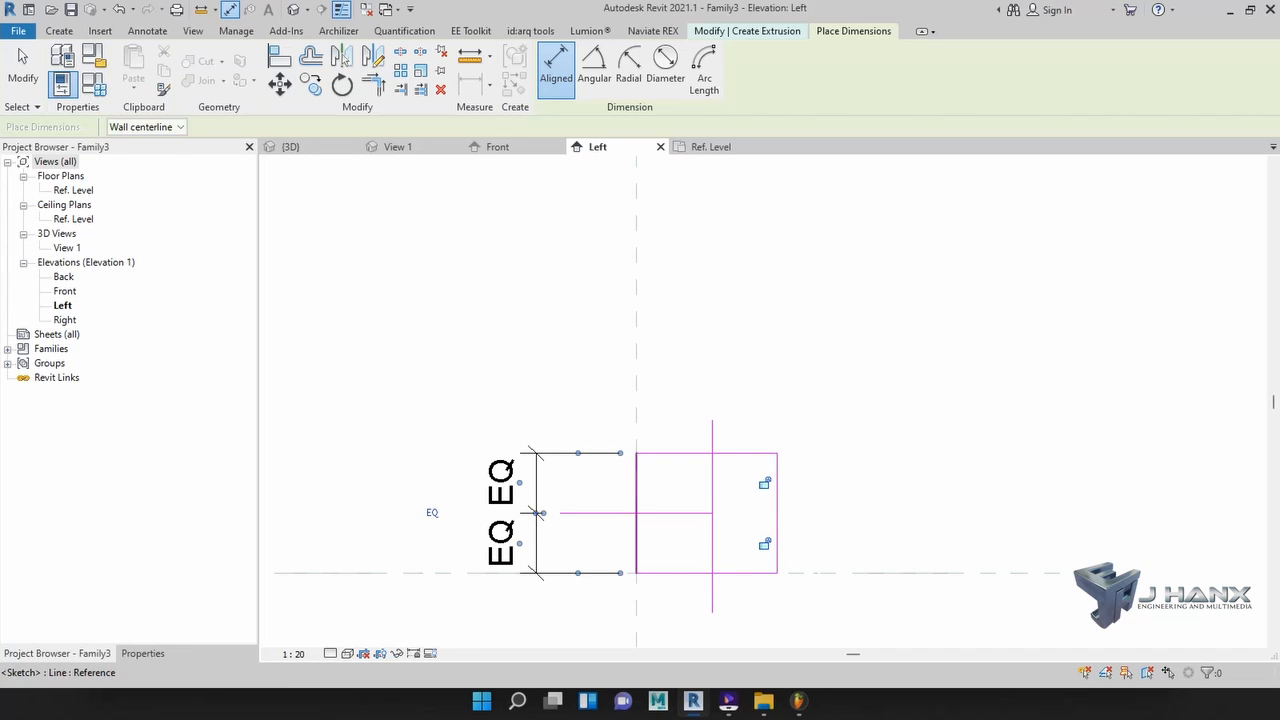
# - Dimension the rectangle's left edge, vertical guide line and right edge with an aligned dimension and constrain the spacing equal
pyautogui.click(636, 495)
pyautogui.click(712, 490)
pyautogui.click(777, 495)
pyautogui.click(745, 405)
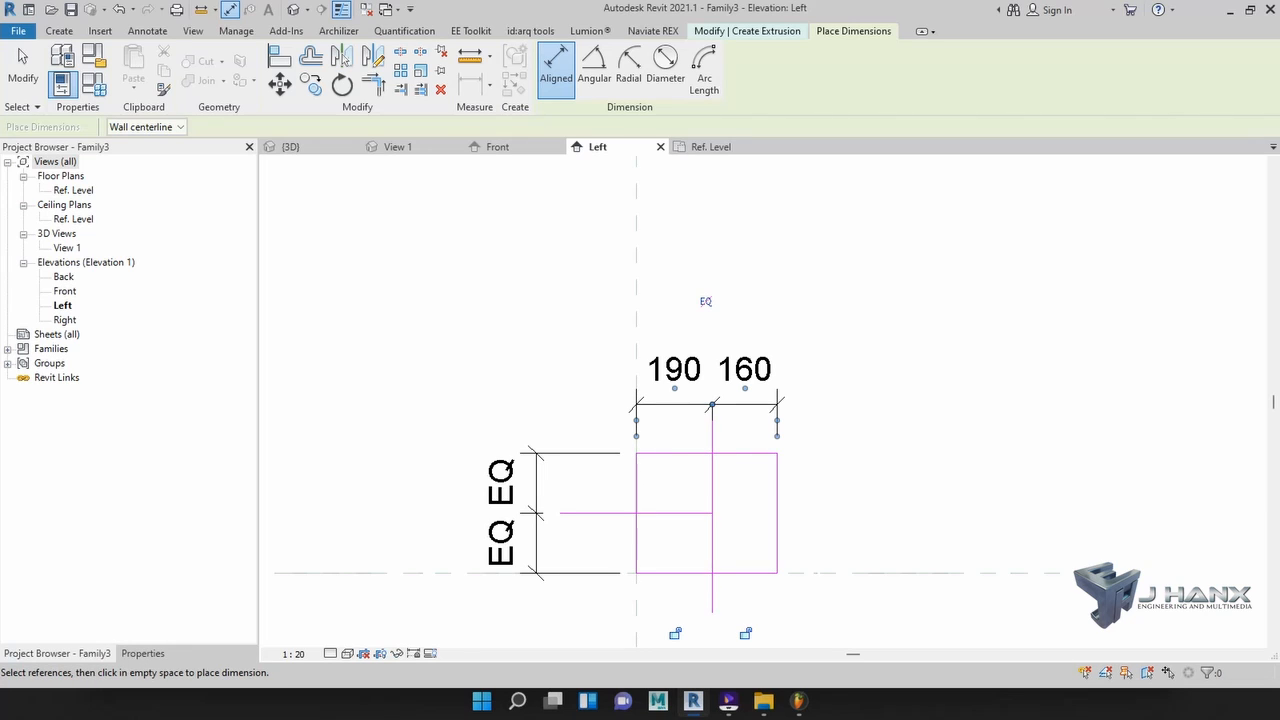
pyautogui.click(705, 301)
pyautogui.press('Escape')
pyautogui.press('Escape')
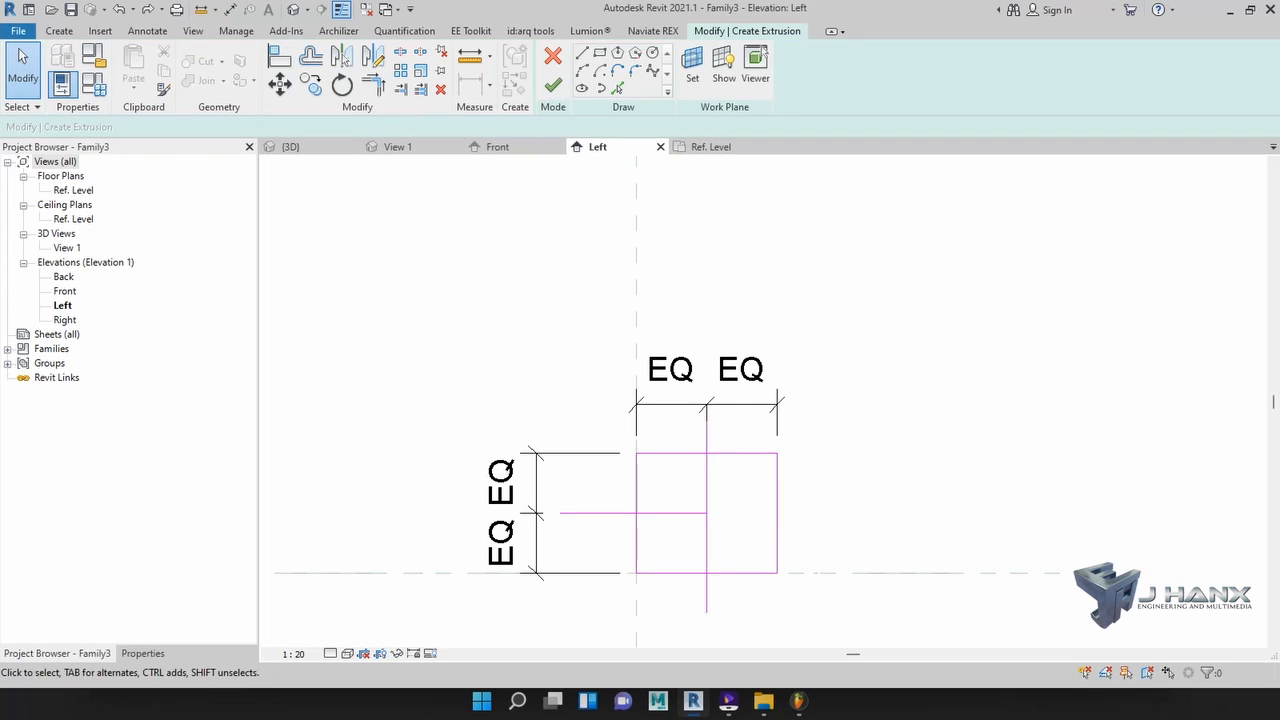
# - Sketch a six-sided inscribed polygon with a 120 mm radius, centred where the guide lines meet, with a vertex pointing straight down
pyautogui.click(617, 53)
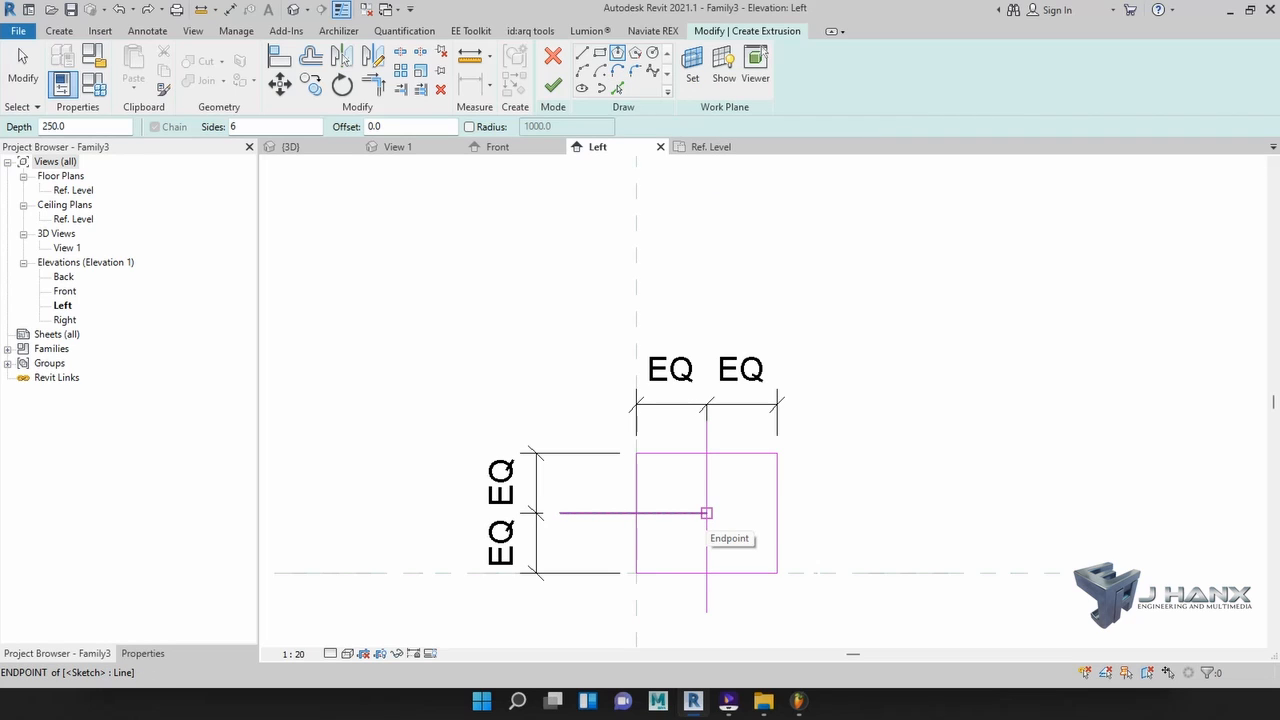
pyautogui.click(706, 513)
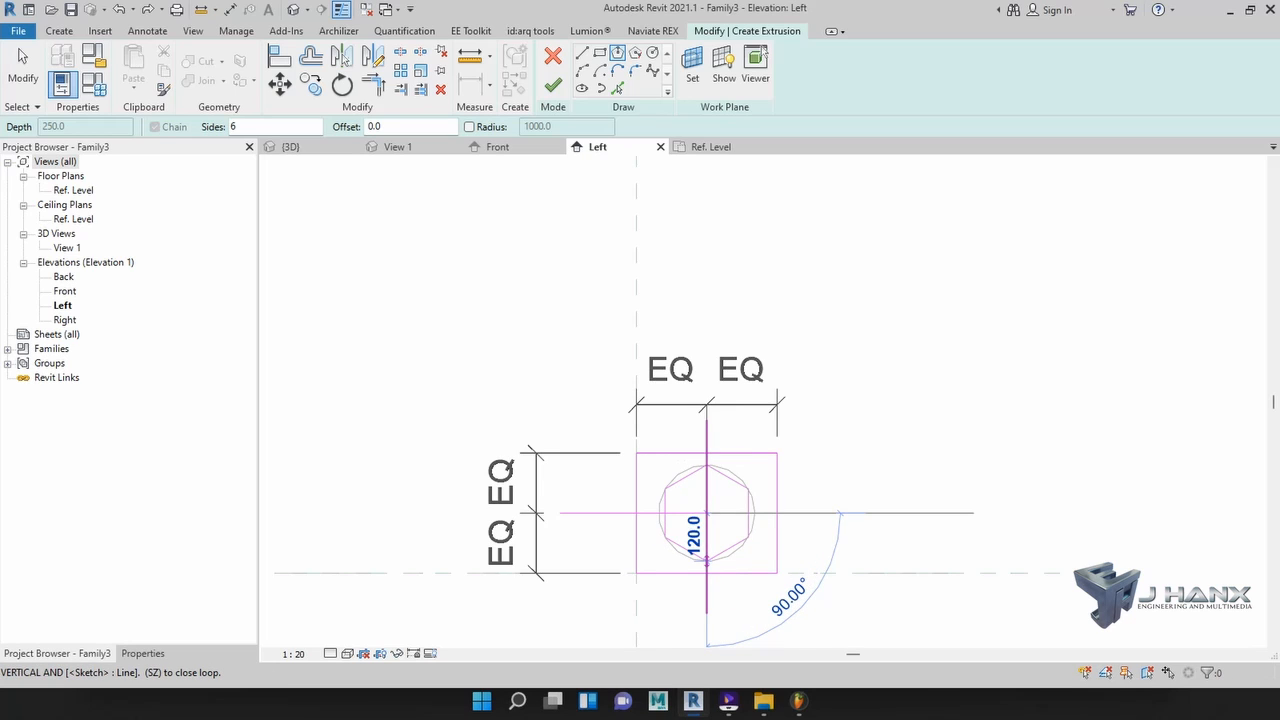
pyautogui.click(706, 560)
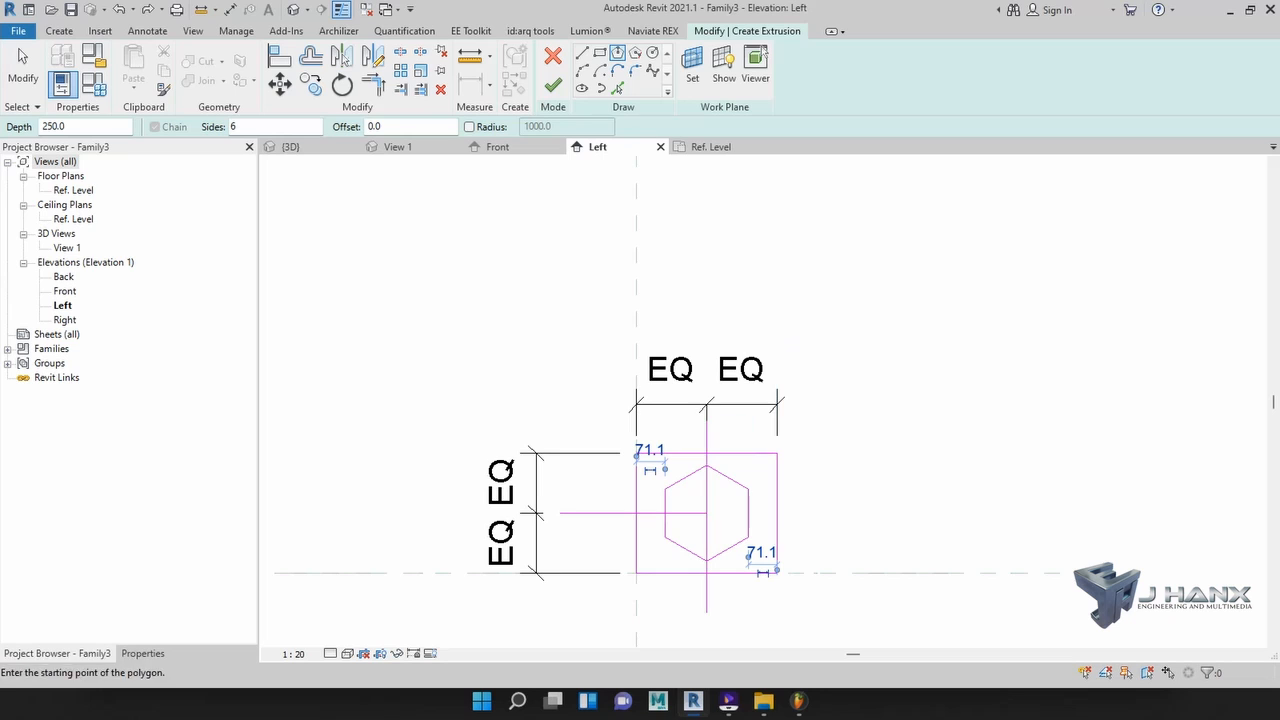
# - Delete the horizontal and vertical guide lines from the sketch and finish the extrusion
pyautogui.click(553, 86)
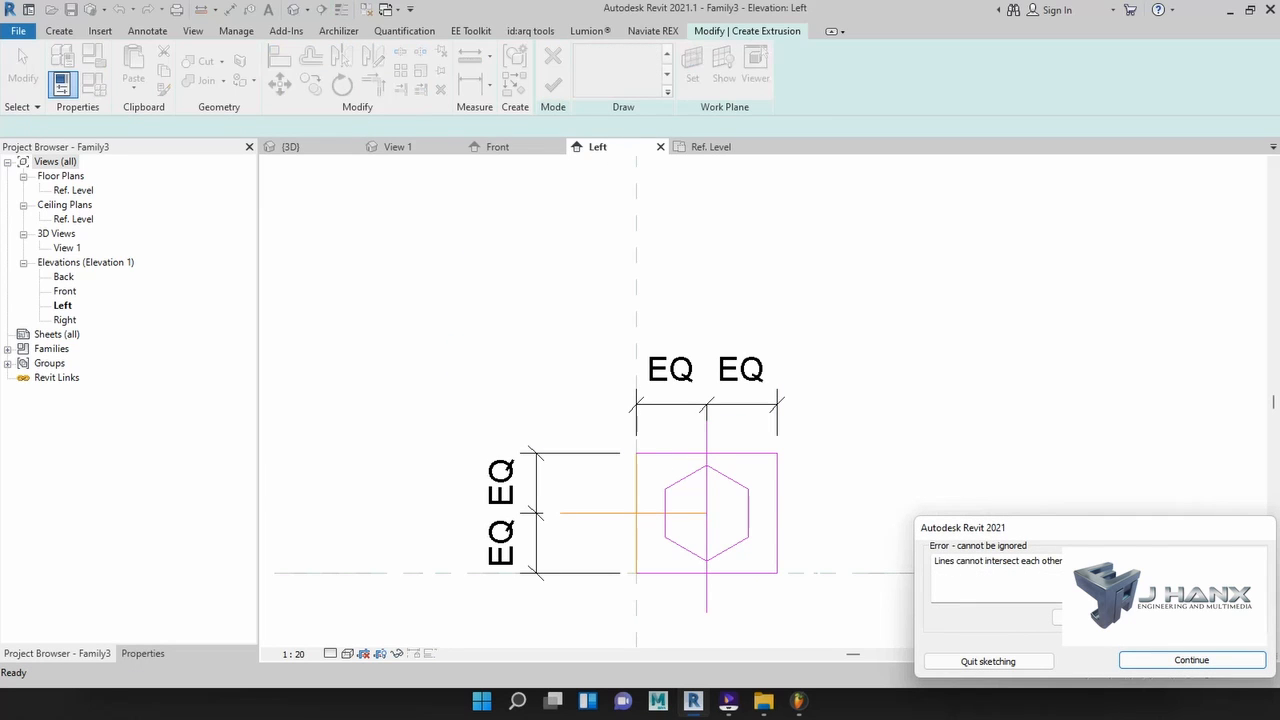
pyautogui.click(1191, 660)
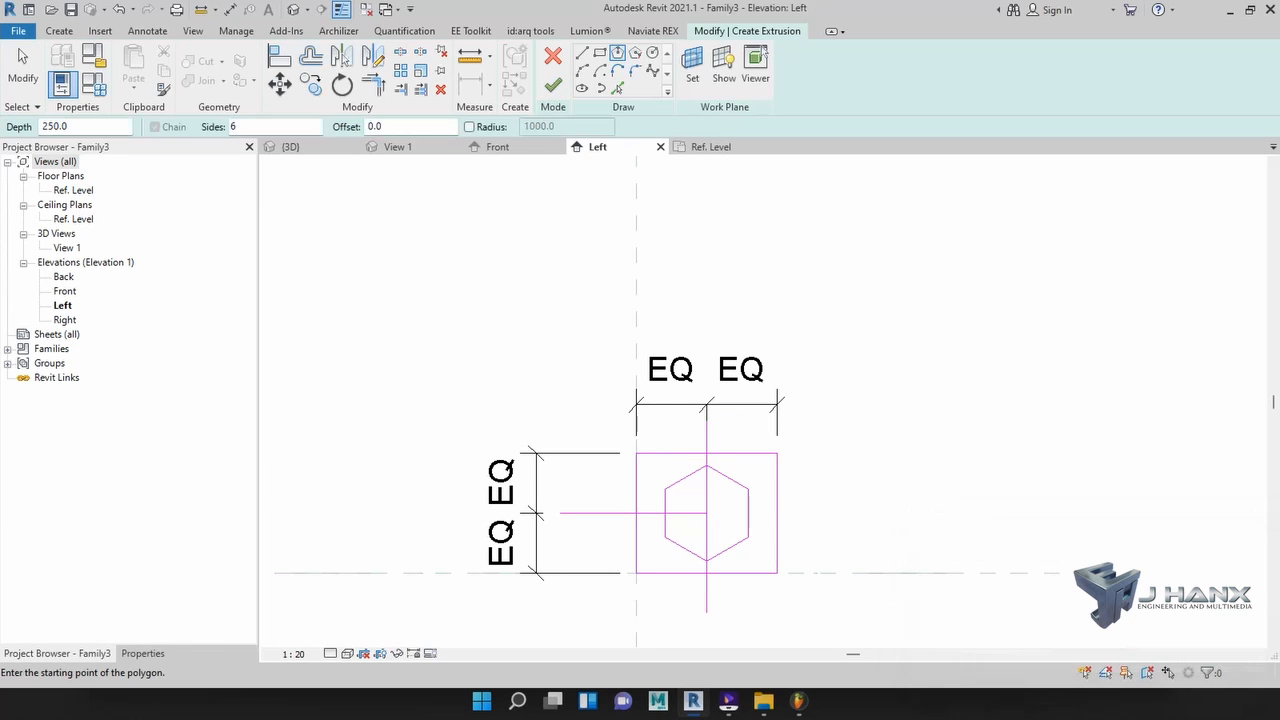
pyautogui.press('Escape')
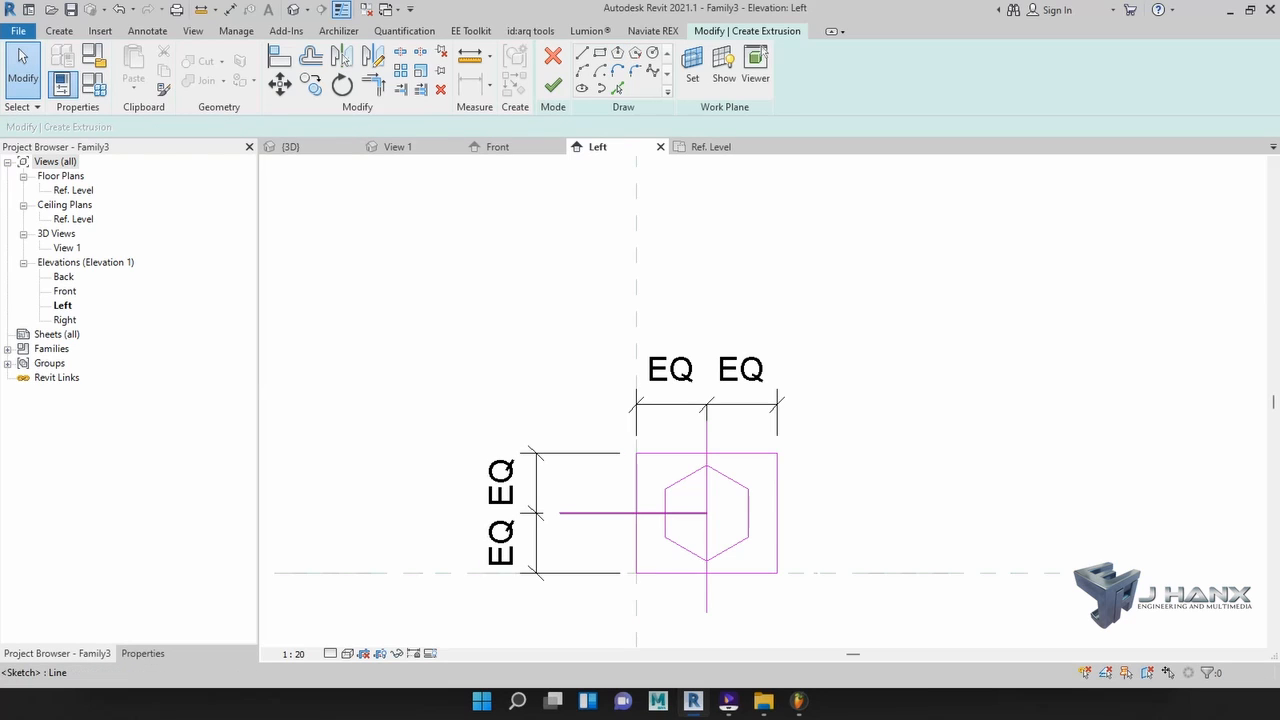
pyautogui.click(580, 513)
pyautogui.press('Delete')
pyautogui.click(707, 596)
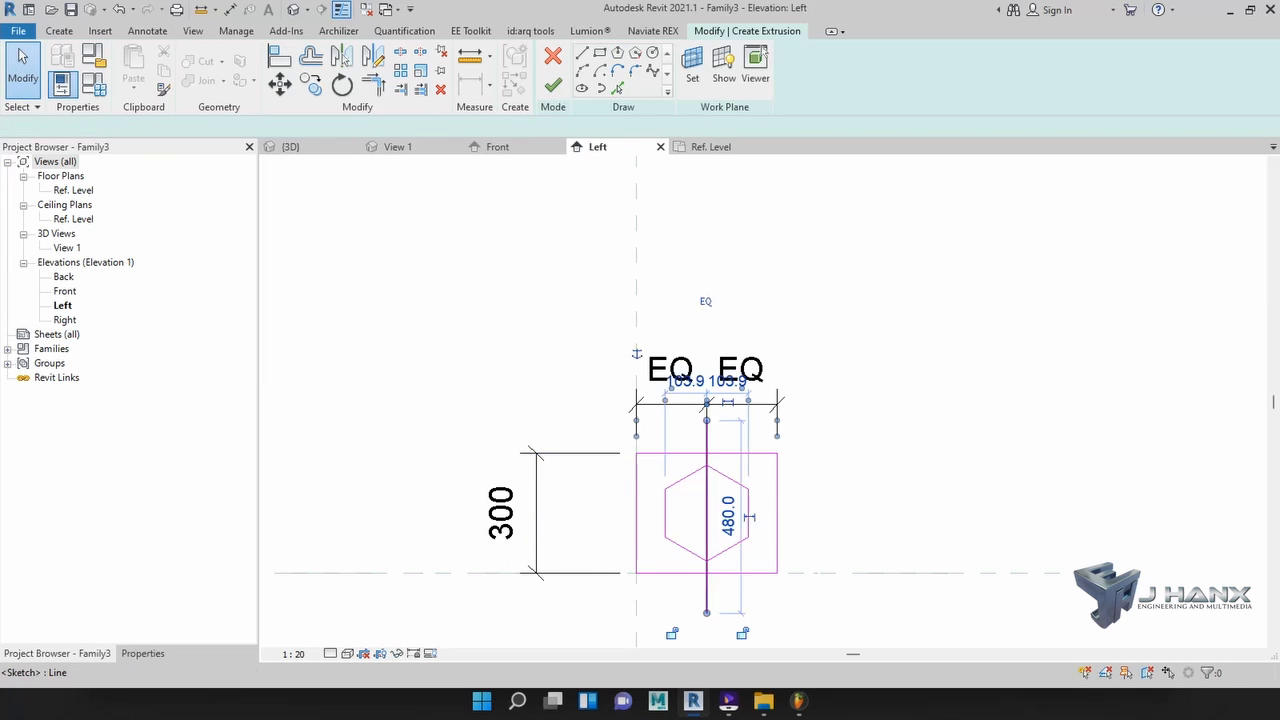
pyautogui.press('Delete')
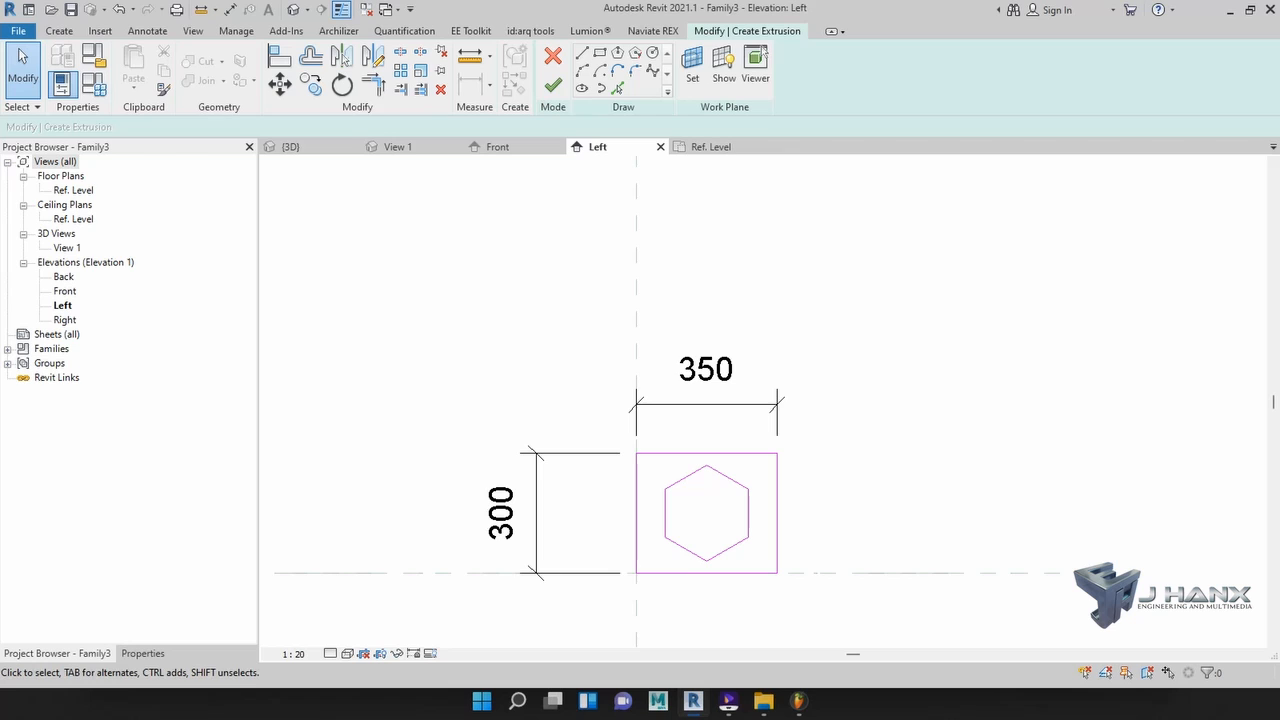
pyautogui.click(553, 86)
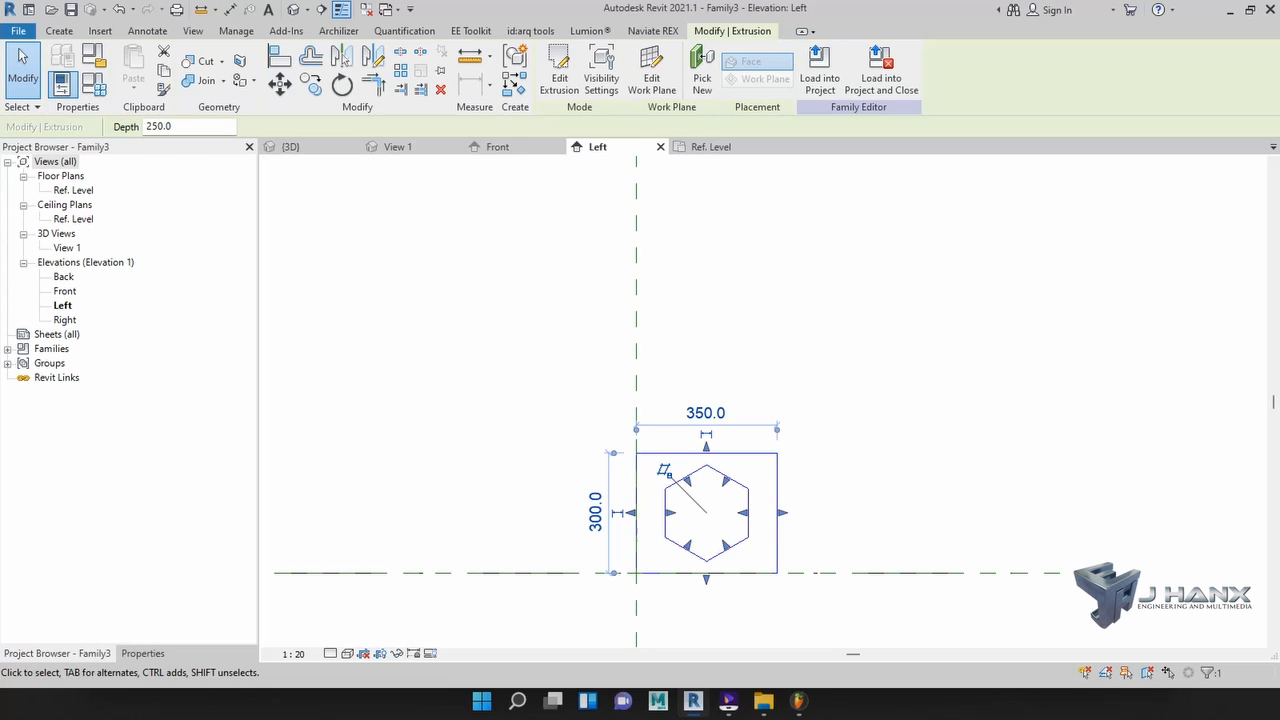
# - Open the default 3D view and set the hexagon-cut extrusion's depth to 25 mm
pyautogui.click(293, 9)
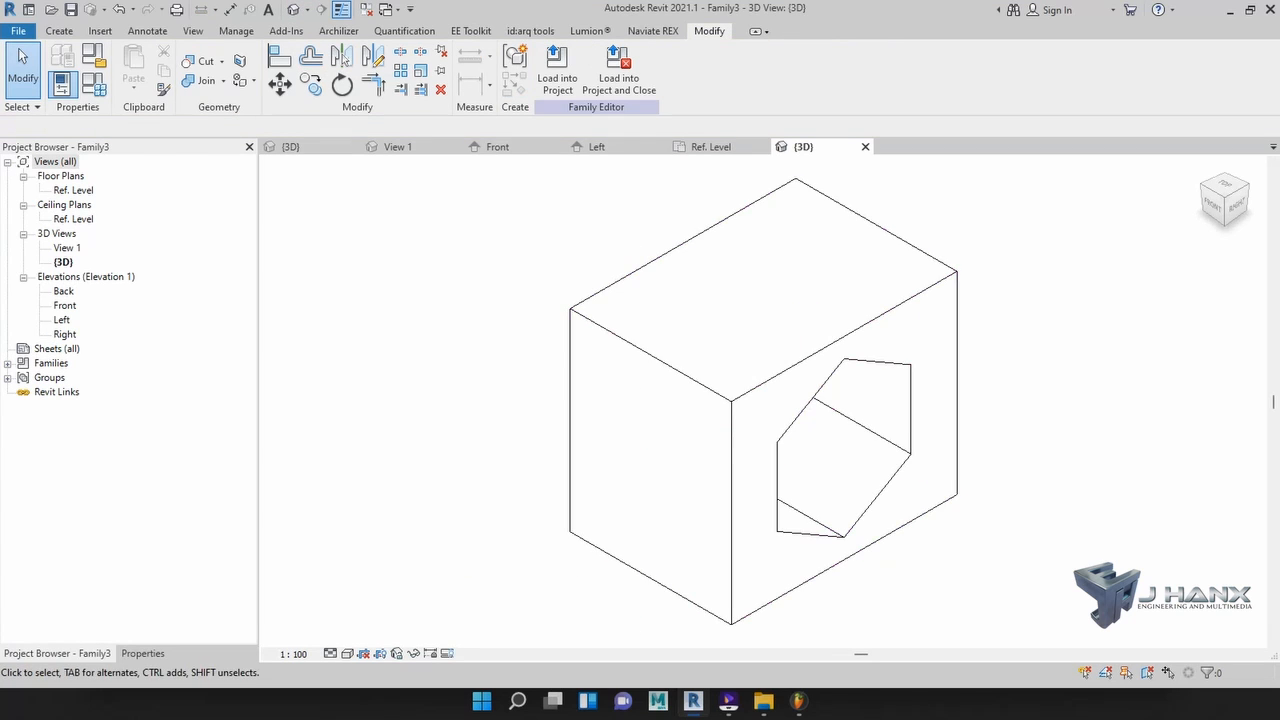
pyautogui.click(722, 359)
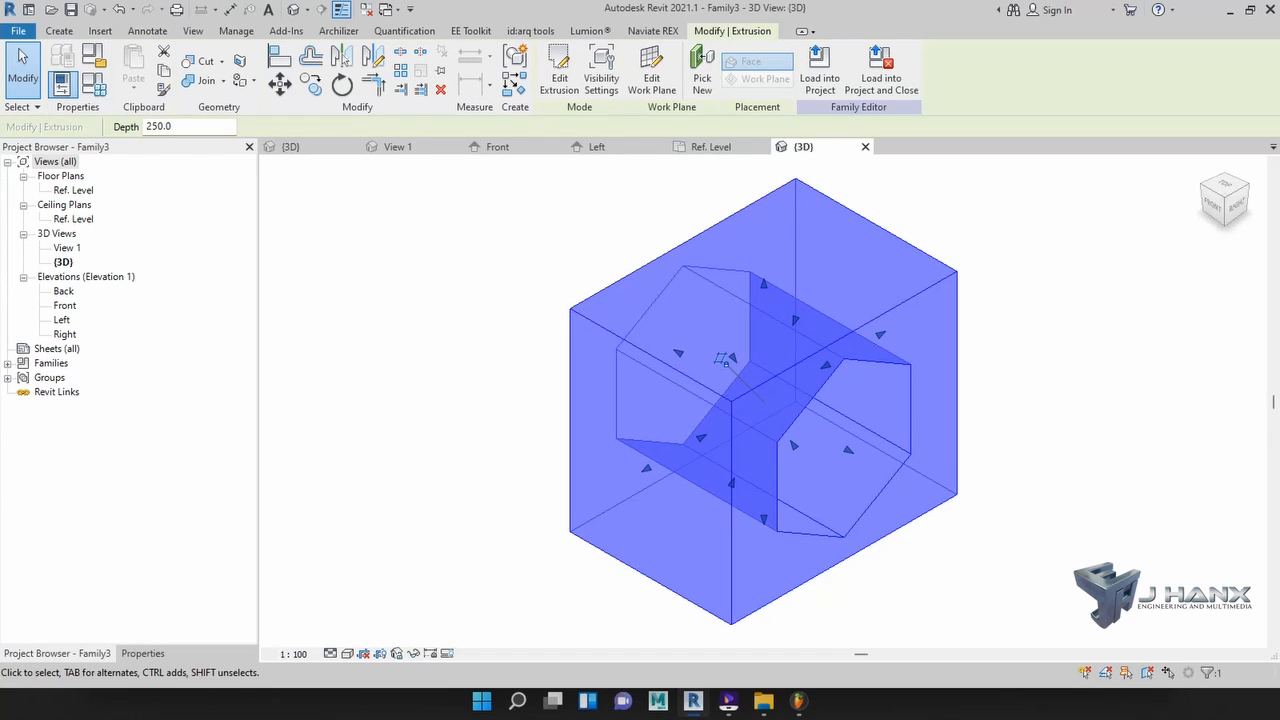
pyautogui.doubleClick(165, 126)
pyautogui.write('25')
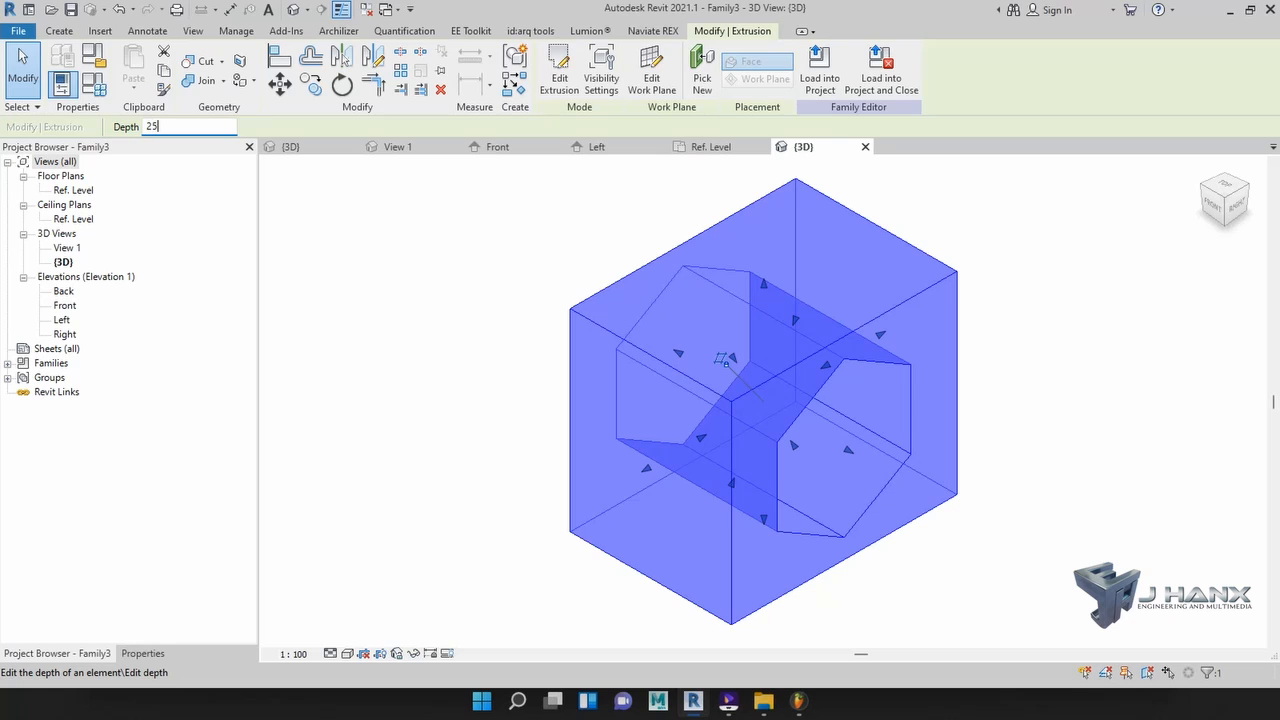
pyautogui.press('Return')
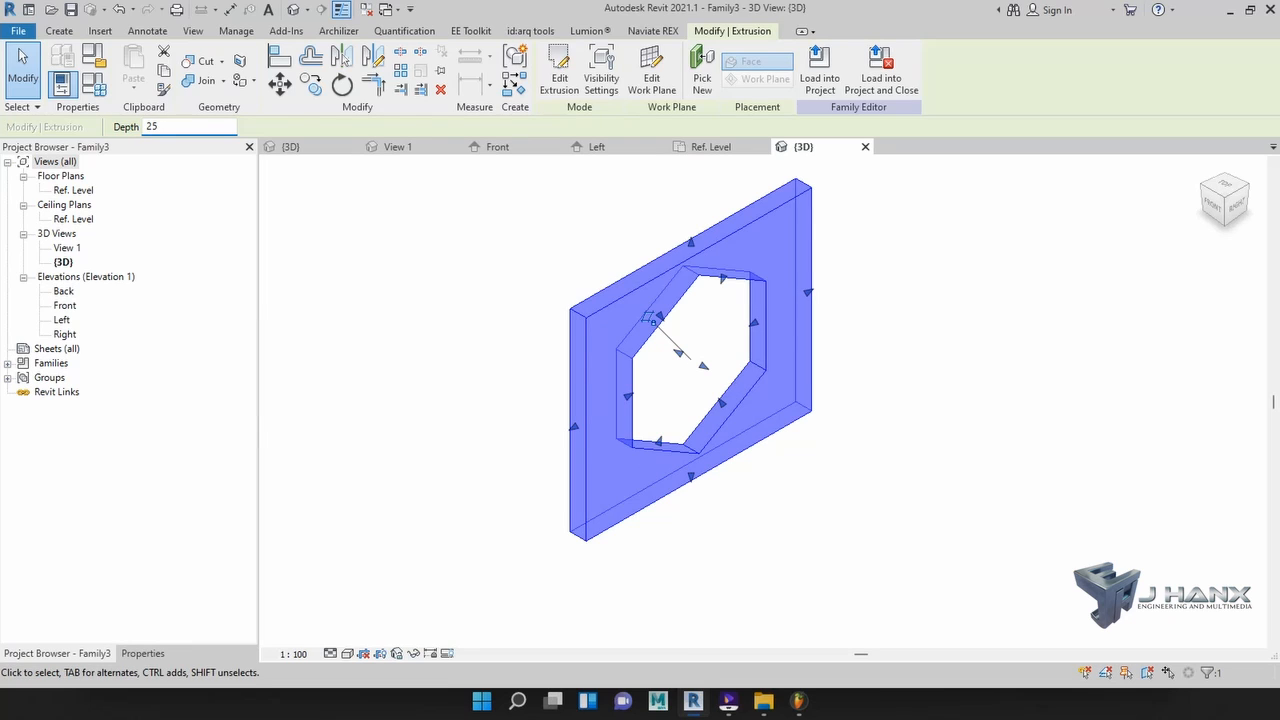
pyautogui.press('Escape')
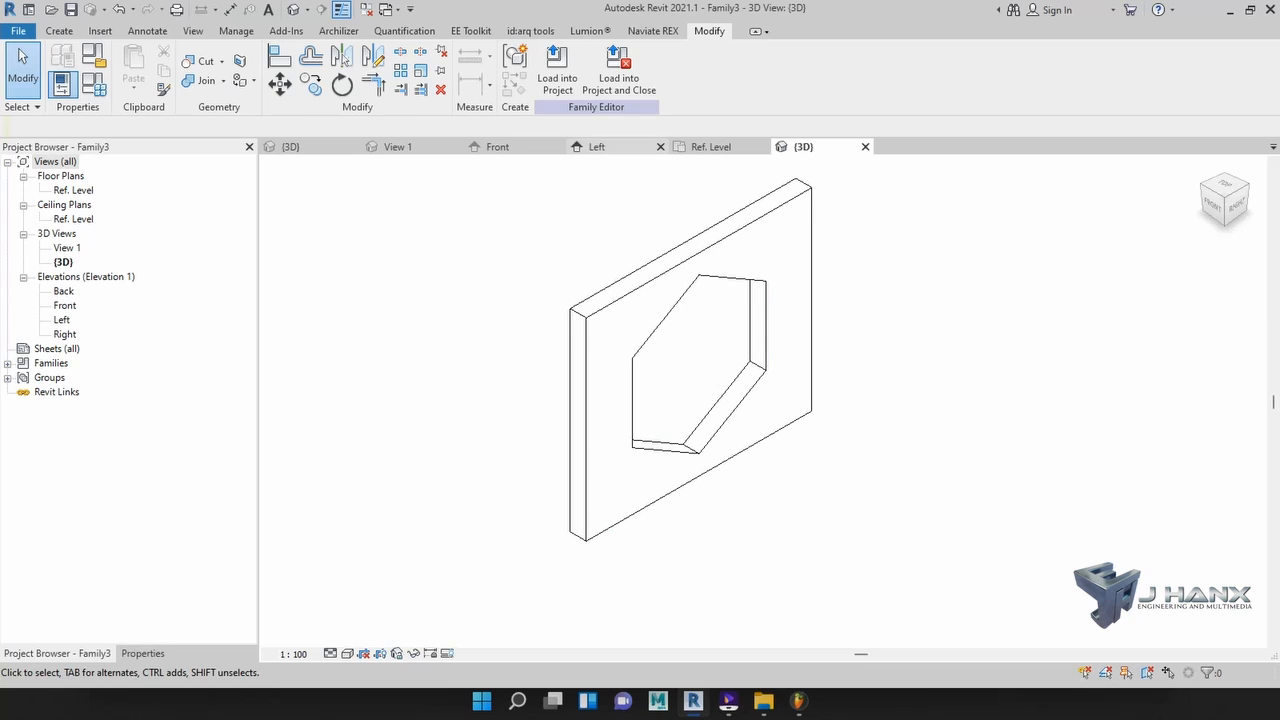
# - Copy the extrusion's rectangle and hexagon sketch, including the width dimension, from the Left elevation and close the sketch in the Front elevation
pyautogui.click(597, 146)
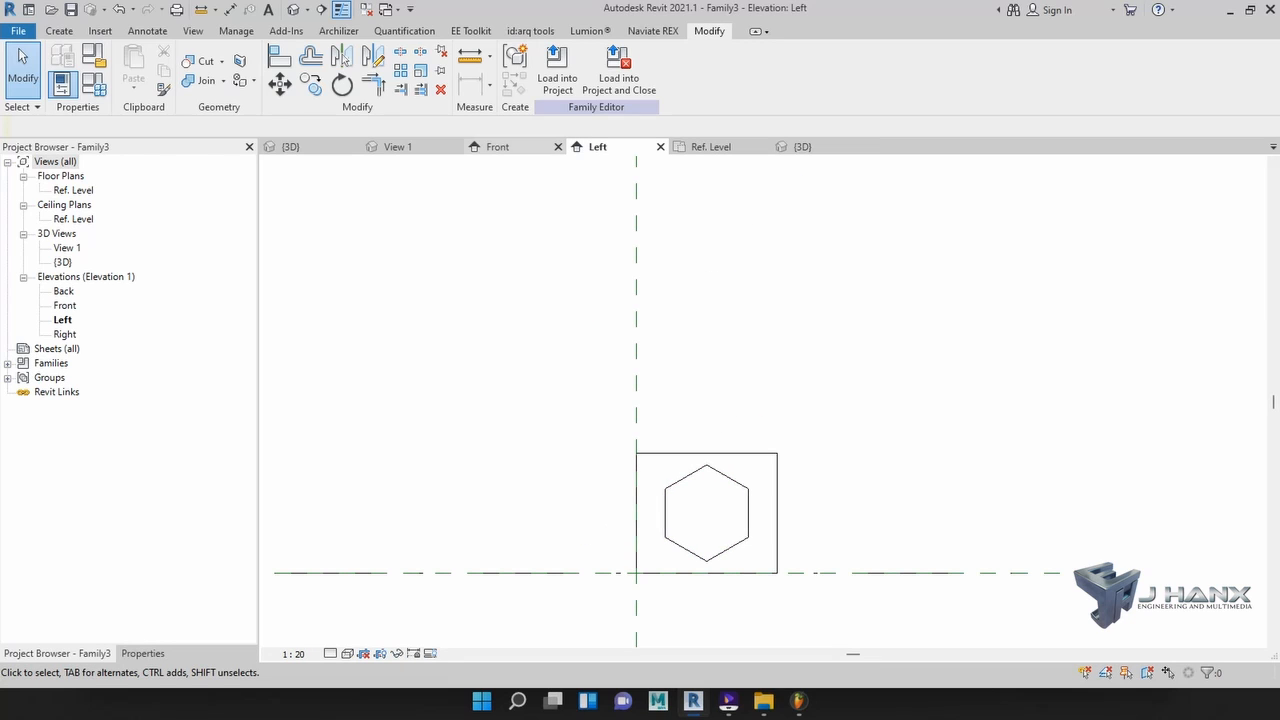
pyautogui.click(500, 147)
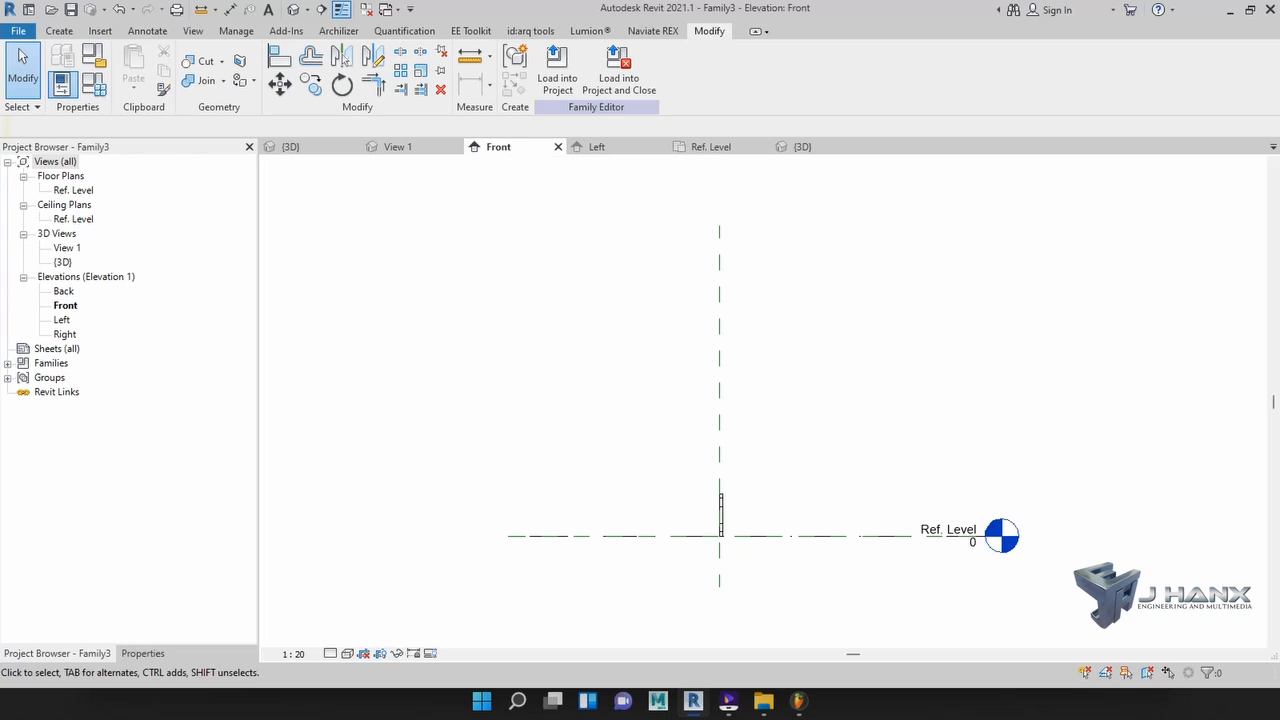
pyautogui.scroll(5, 740, 523)
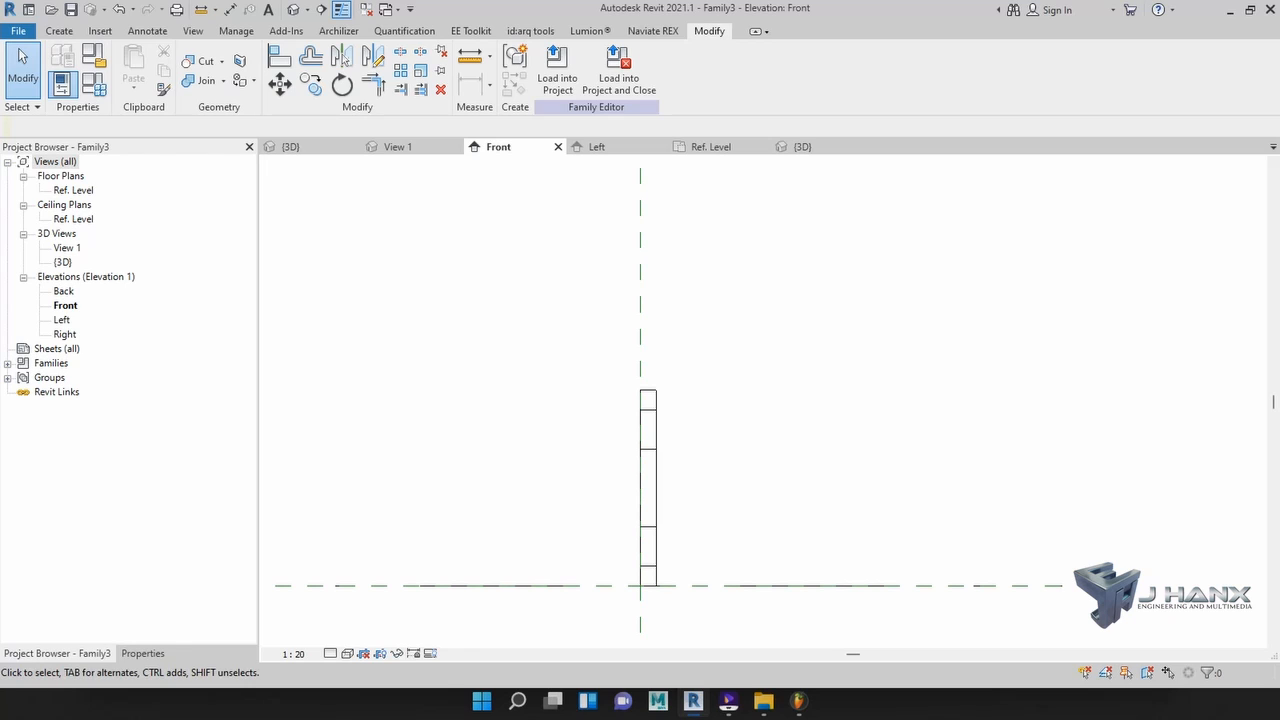
pyautogui.click(598, 147)
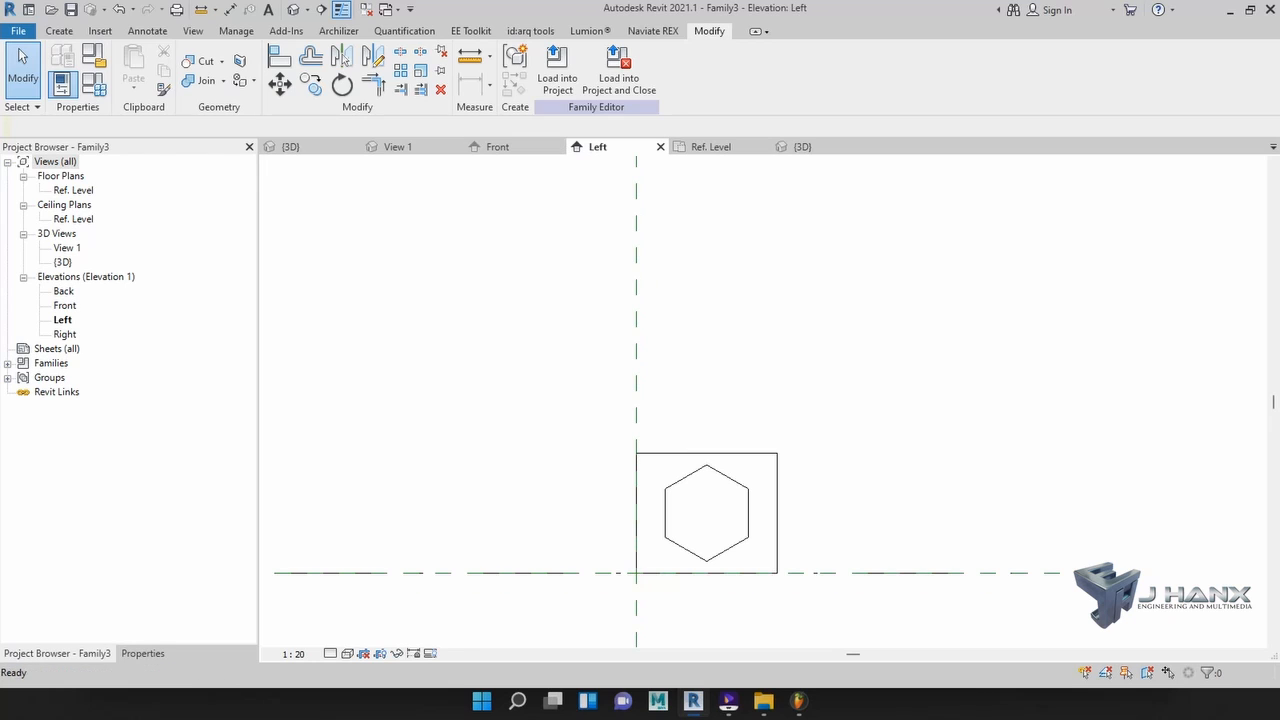
pyautogui.doubleClick(748, 500)
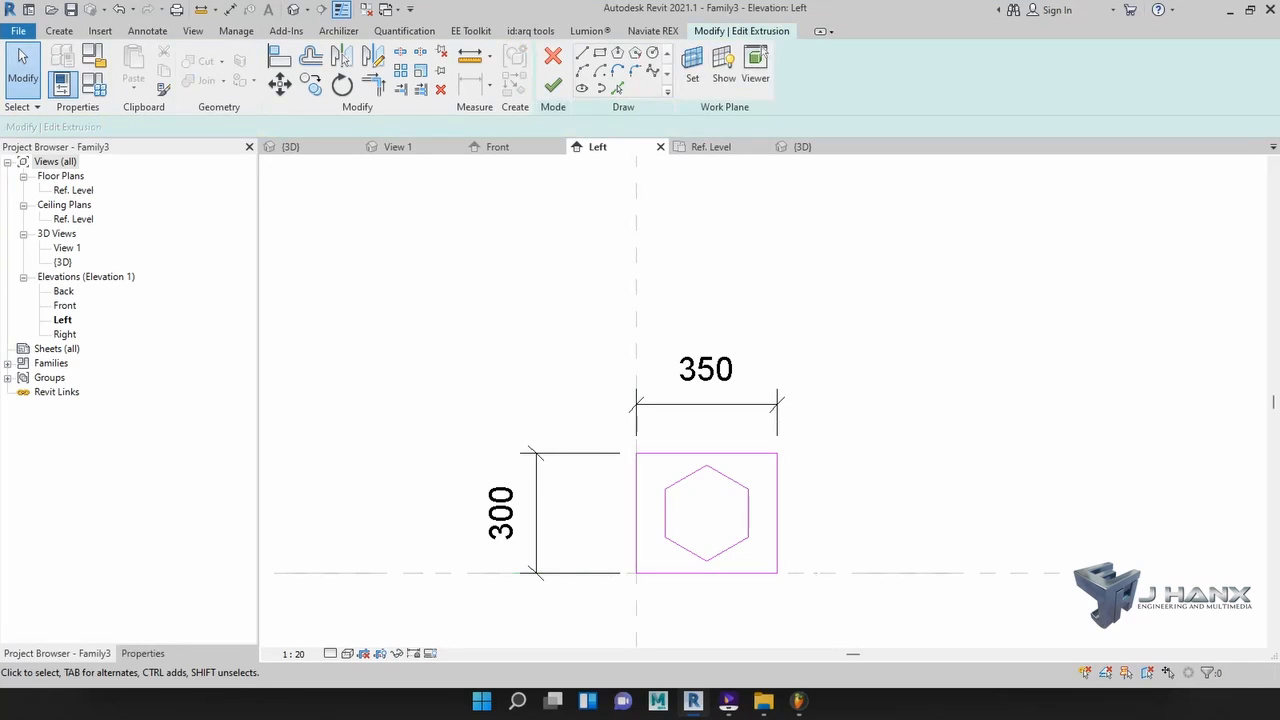
pyautogui.moveTo(810, 436)
pyautogui.mouseDown()
pyautogui.moveTo(795, 490)
pyautogui.moveTo(628, 636)
pyautogui.mouseUp()
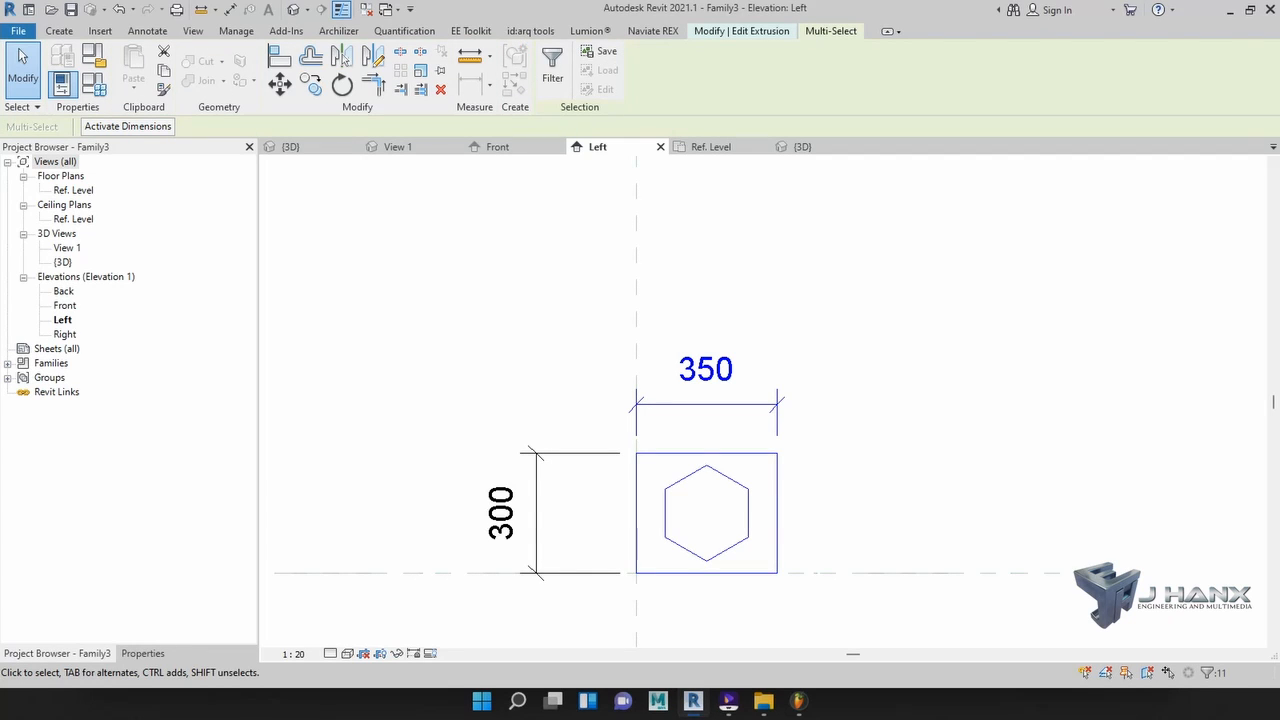
pyautogui.click(497, 147)
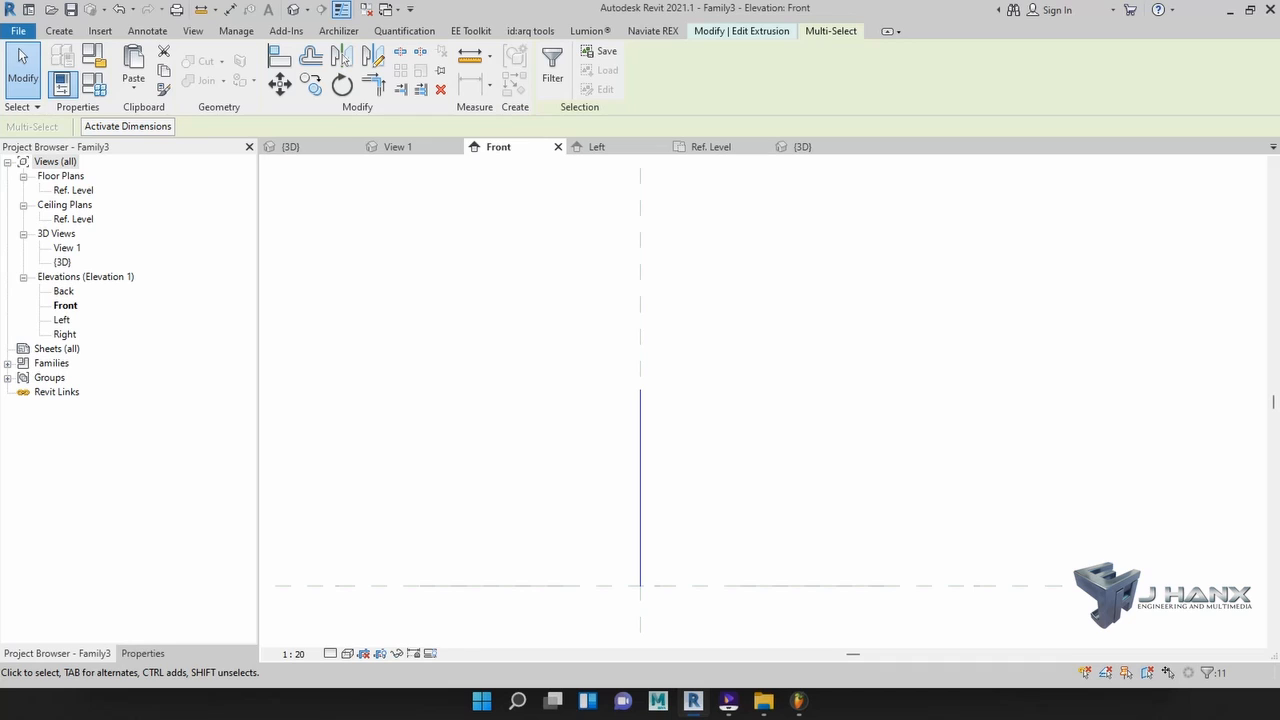
pyautogui.click(597, 147)
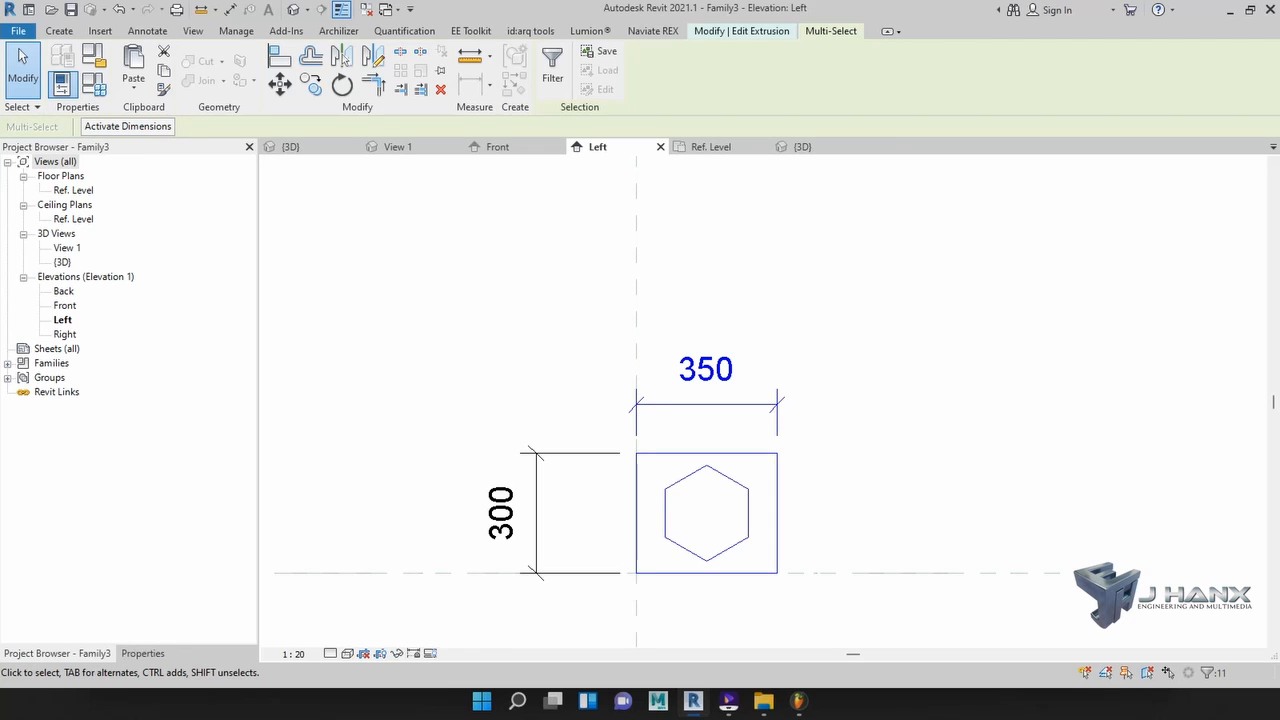
pyautogui.click(497, 147)
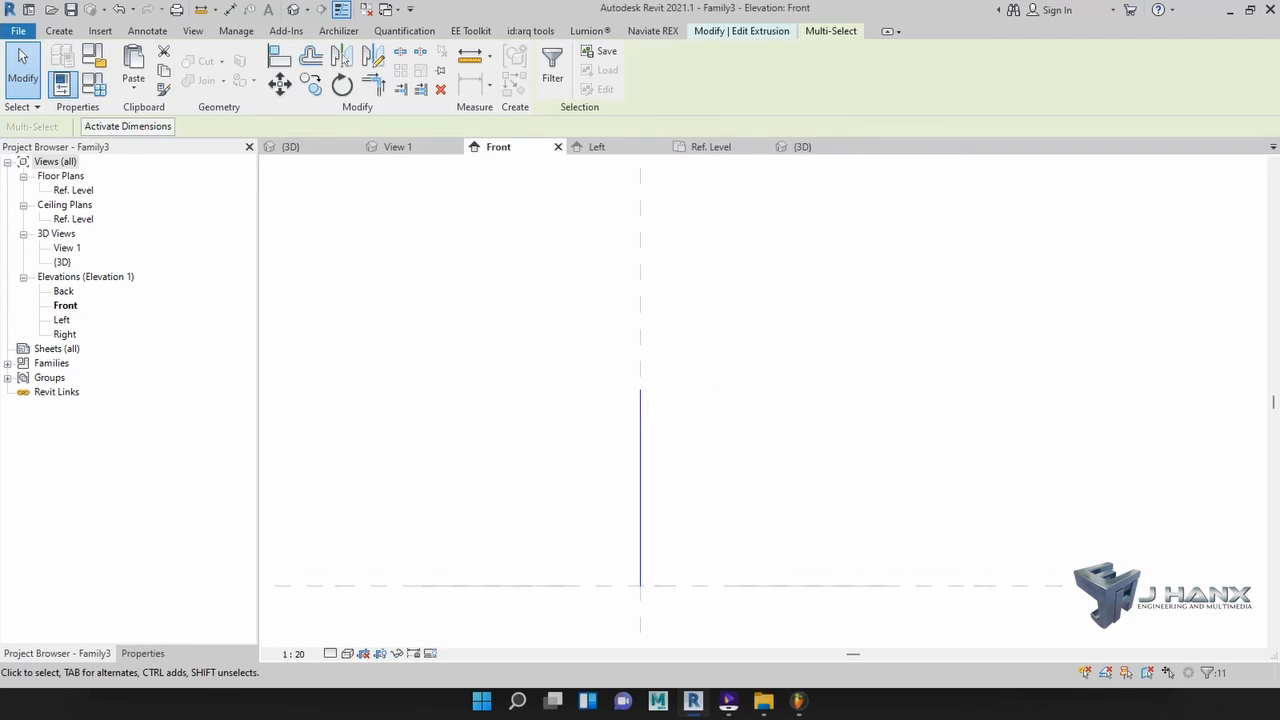
pyautogui.press('Escape')
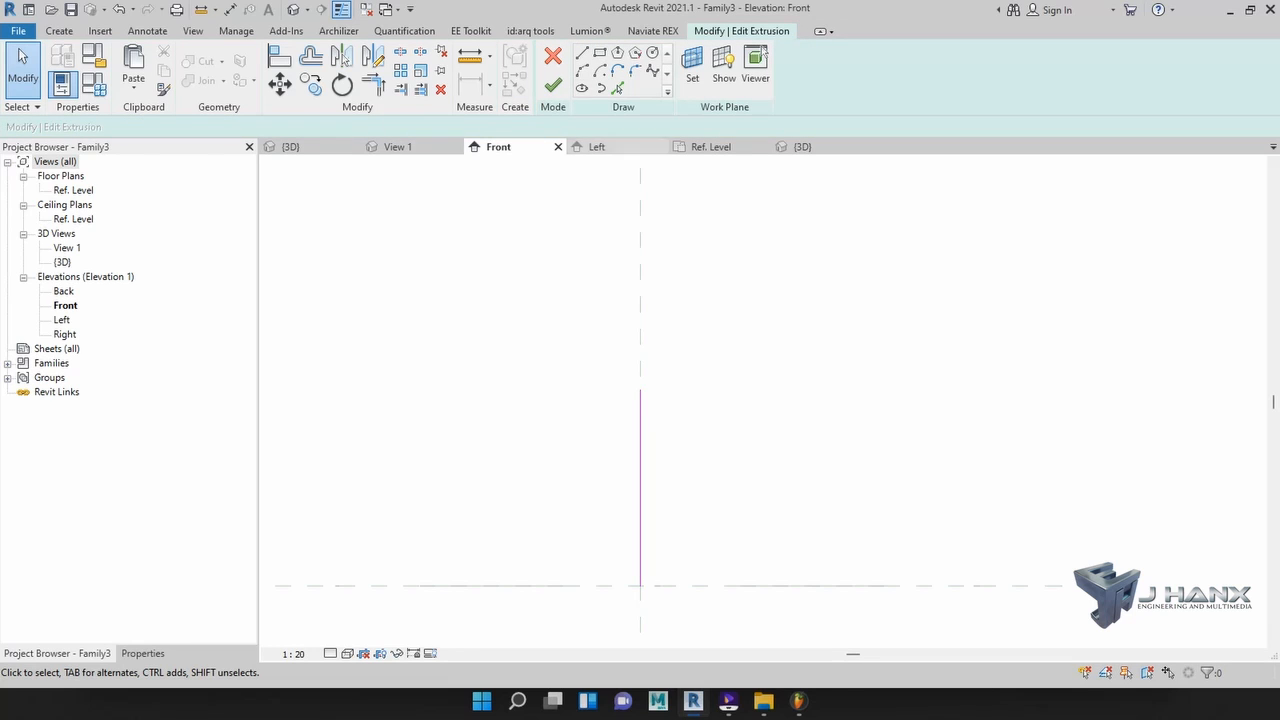
pyautogui.click(553, 85)
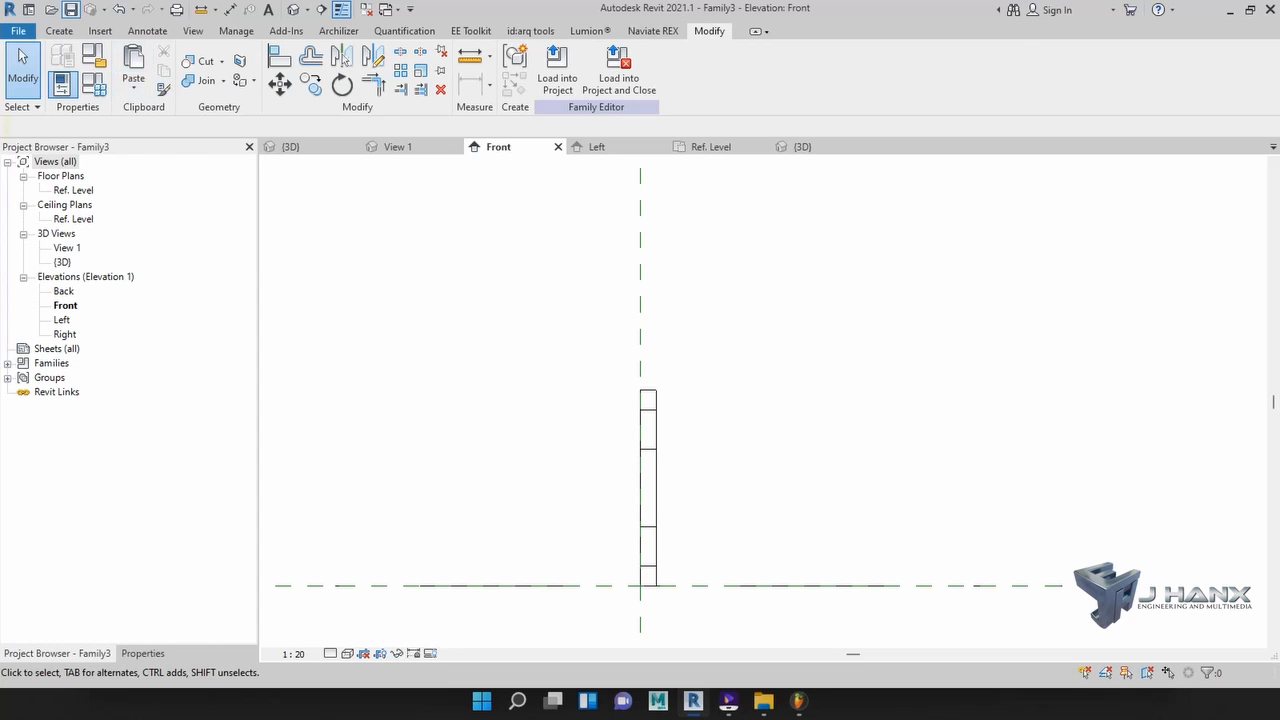
# - Start a new extrusion in the Front elevation and paste the copied rectangle and hexagon sketch aligned to Ref. Level
pyautogui.click(59, 31)
pyautogui.click(136, 65)
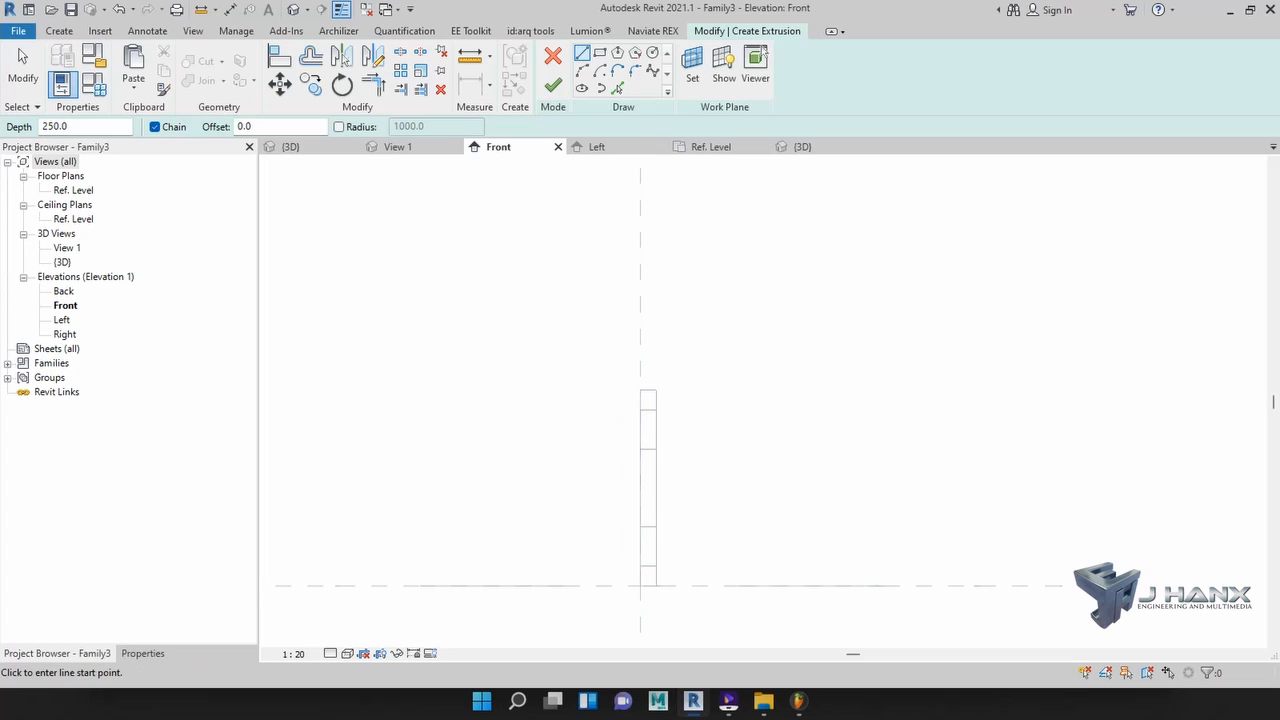
pyautogui.click(133, 87)
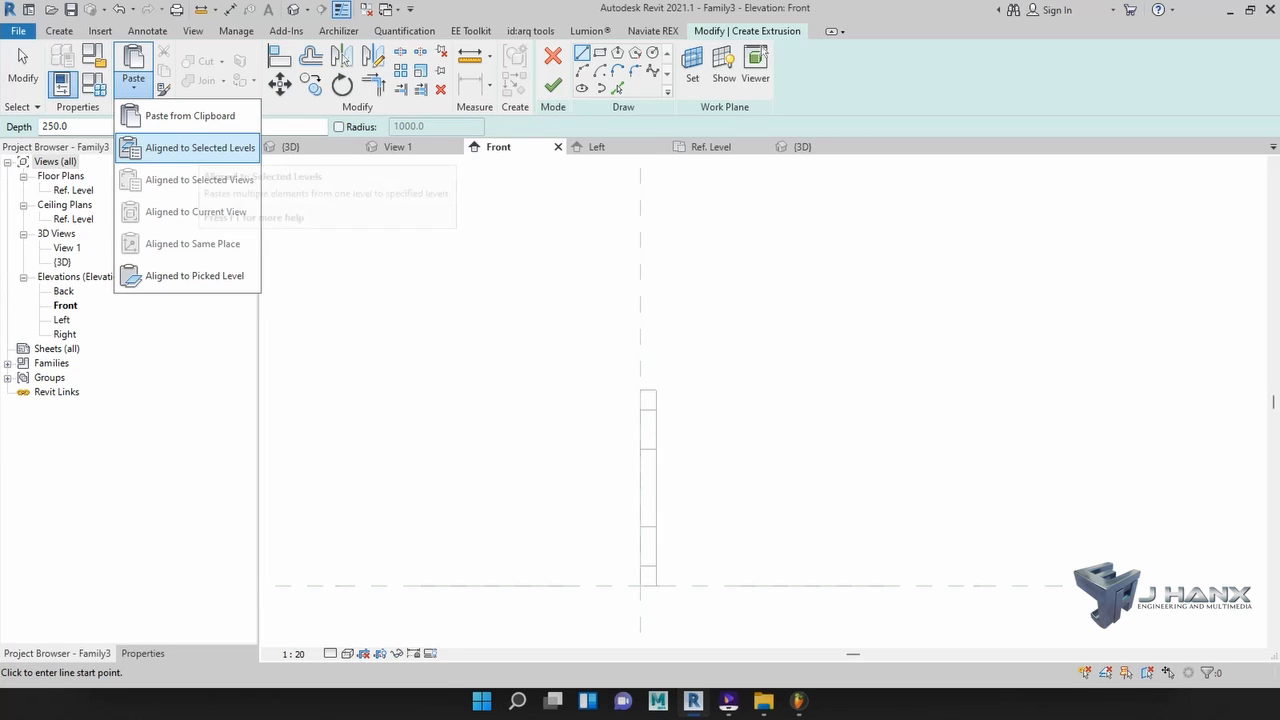
pyautogui.click(200, 147)
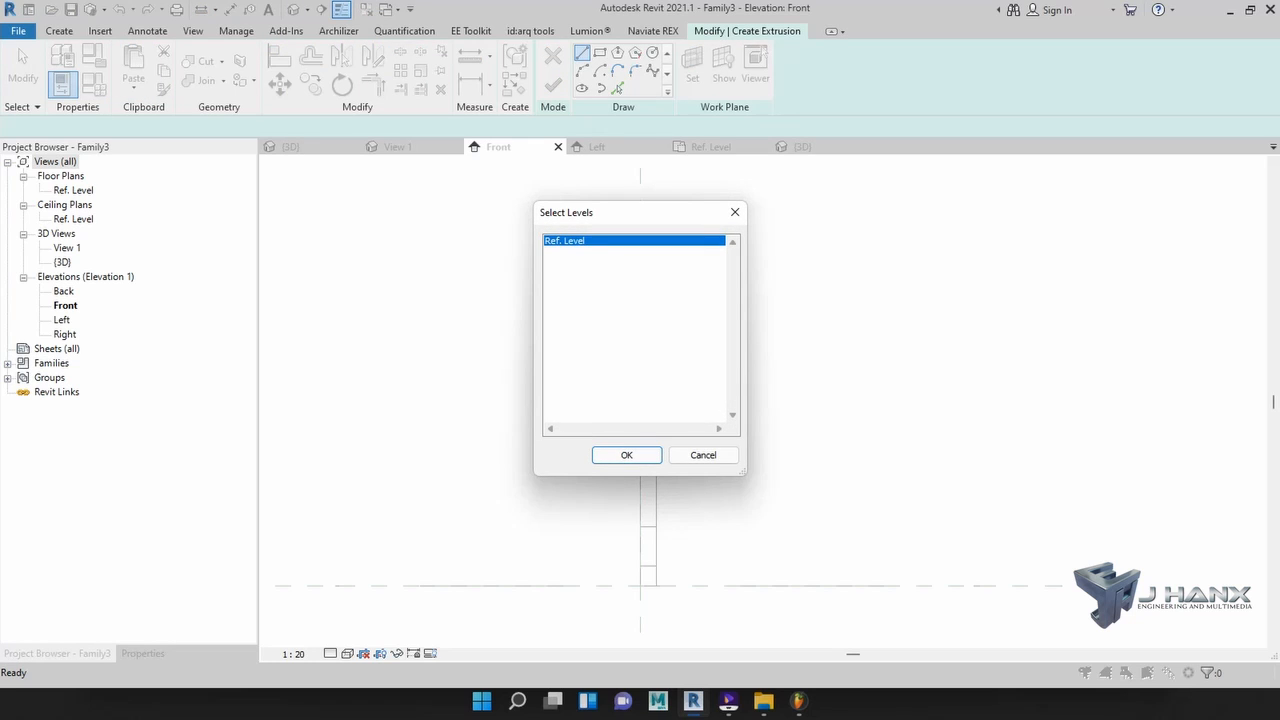
pyautogui.press('Return')
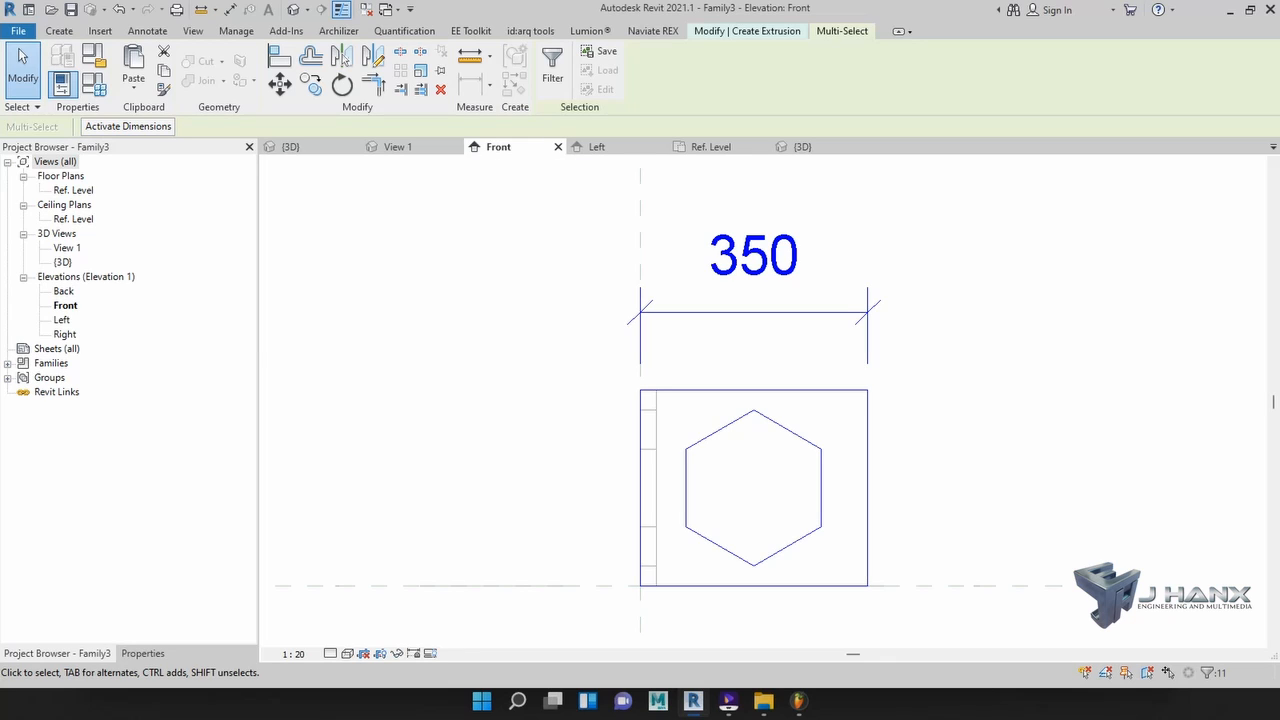
pyautogui.click(598, 147)
pyautogui.click(497, 147)
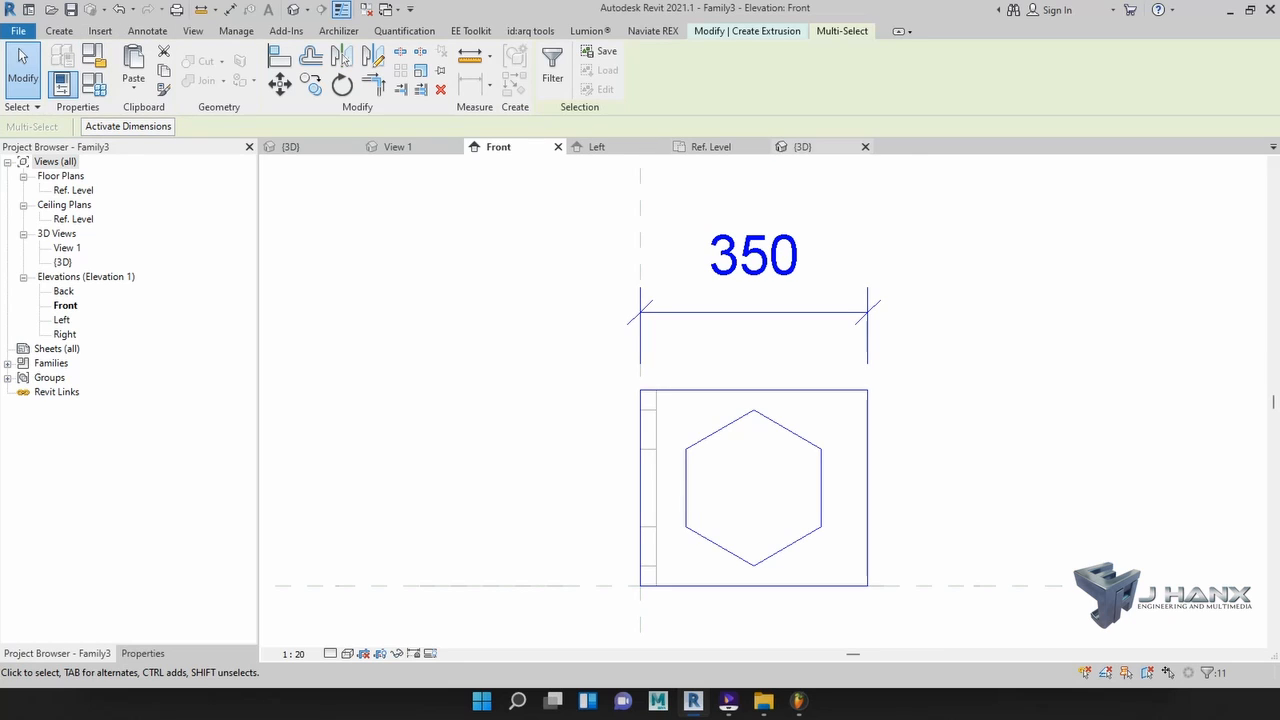
# - Finish the pasted rectangle-and-hexagon extrusion in the 3D view and set its depth to 25 mm
pyautogui.click(802, 147)
pyautogui.press('Escape')
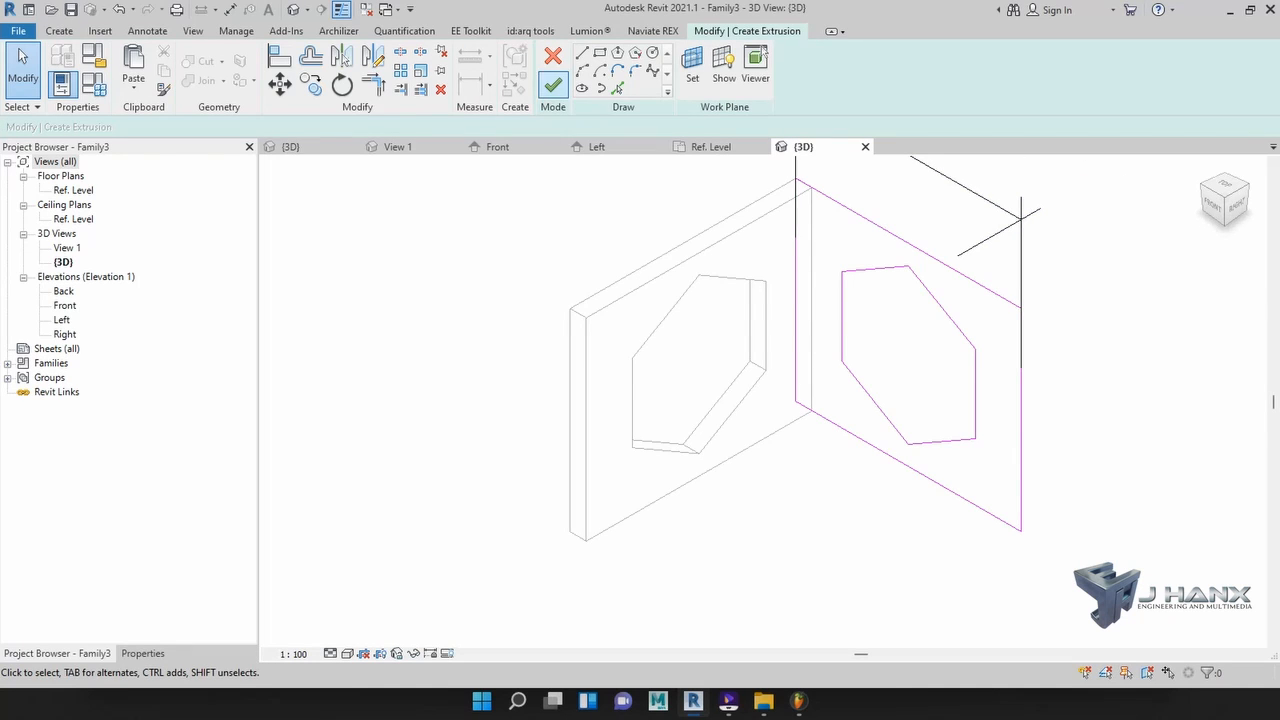
pyautogui.click(552, 85)
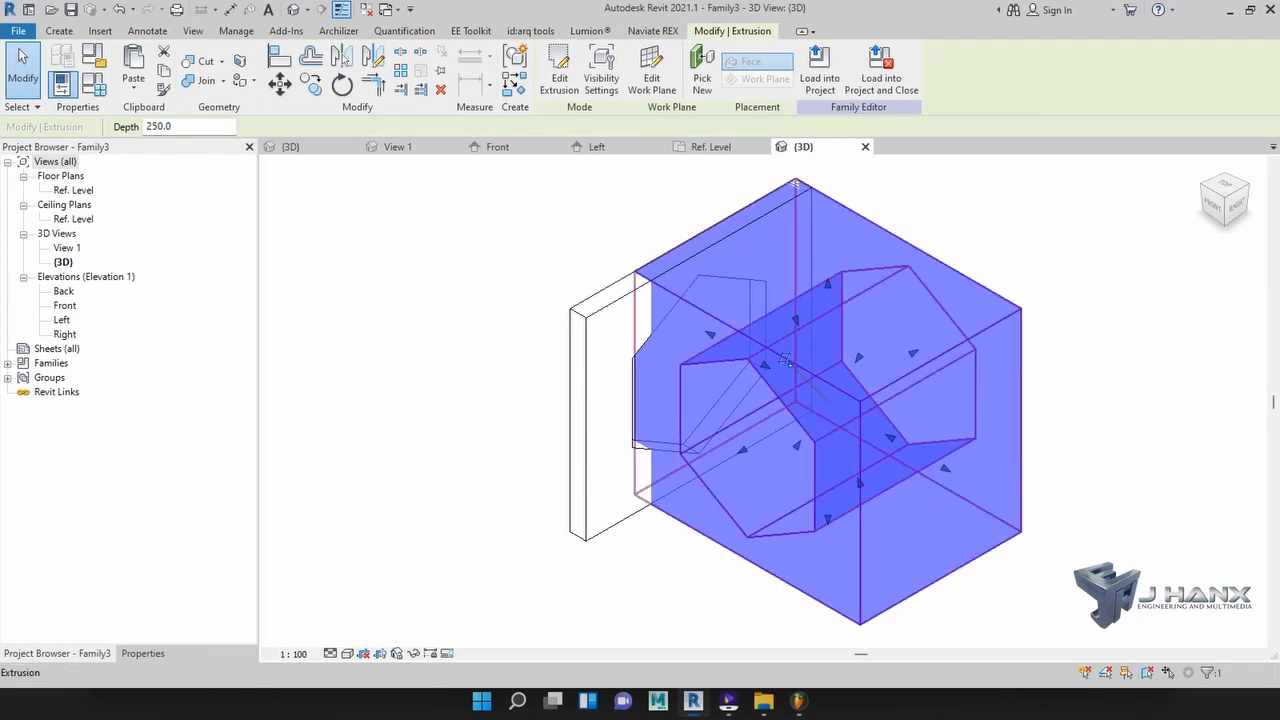
pyautogui.click(172, 126)
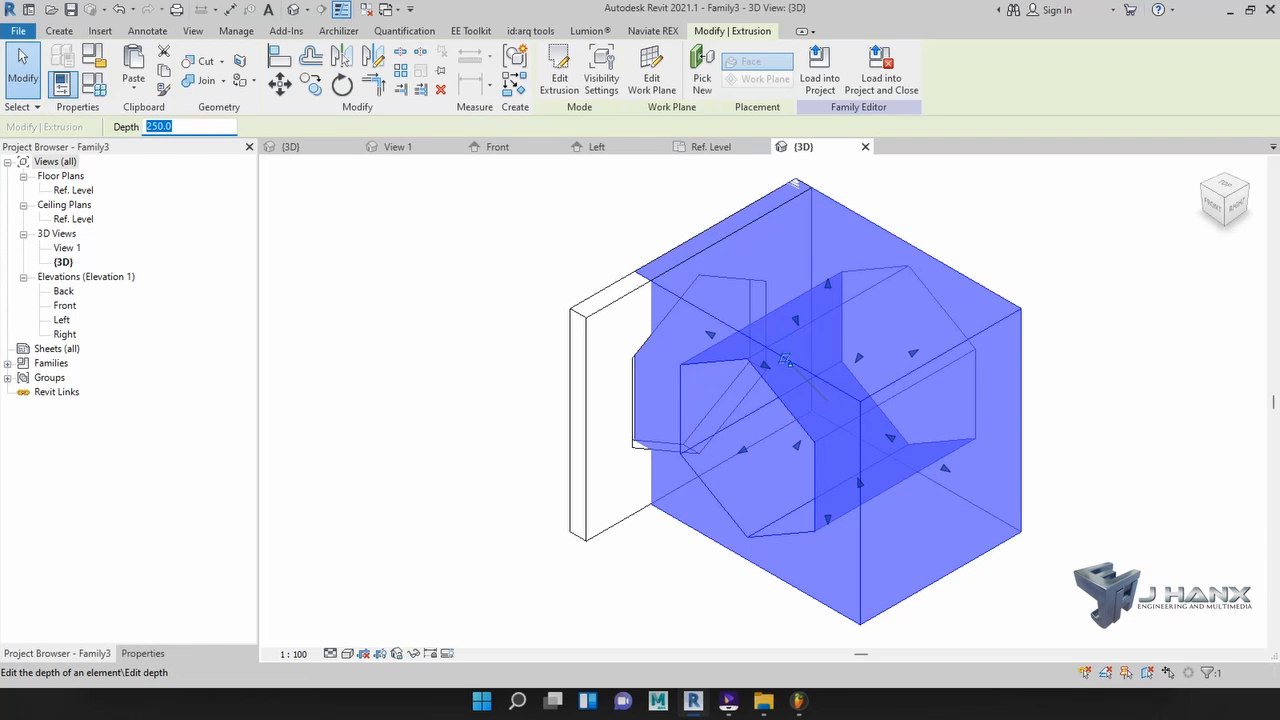
pyautogui.write('25')
pyautogui.press('Return')
pyautogui.press('Escape')
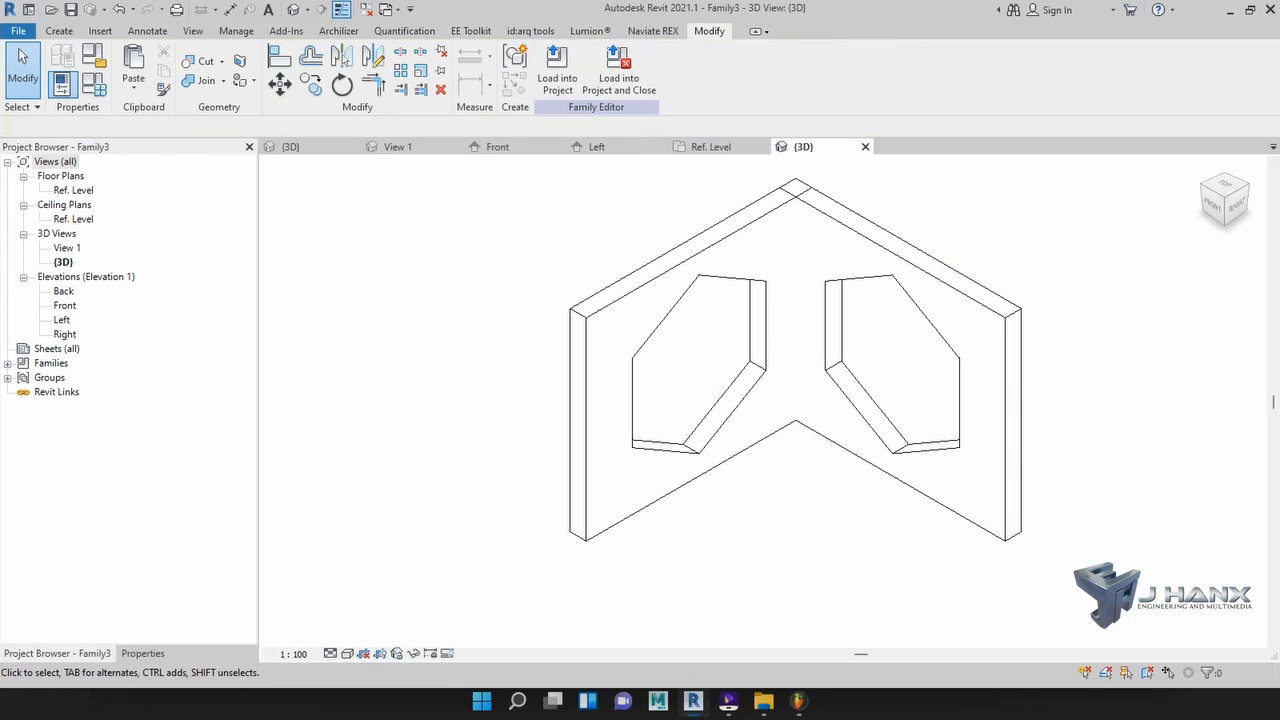
# - Display the 3D view in a shaded visual style and turn it towards the outside corner of the two panels
pyautogui.click(1203, 184)
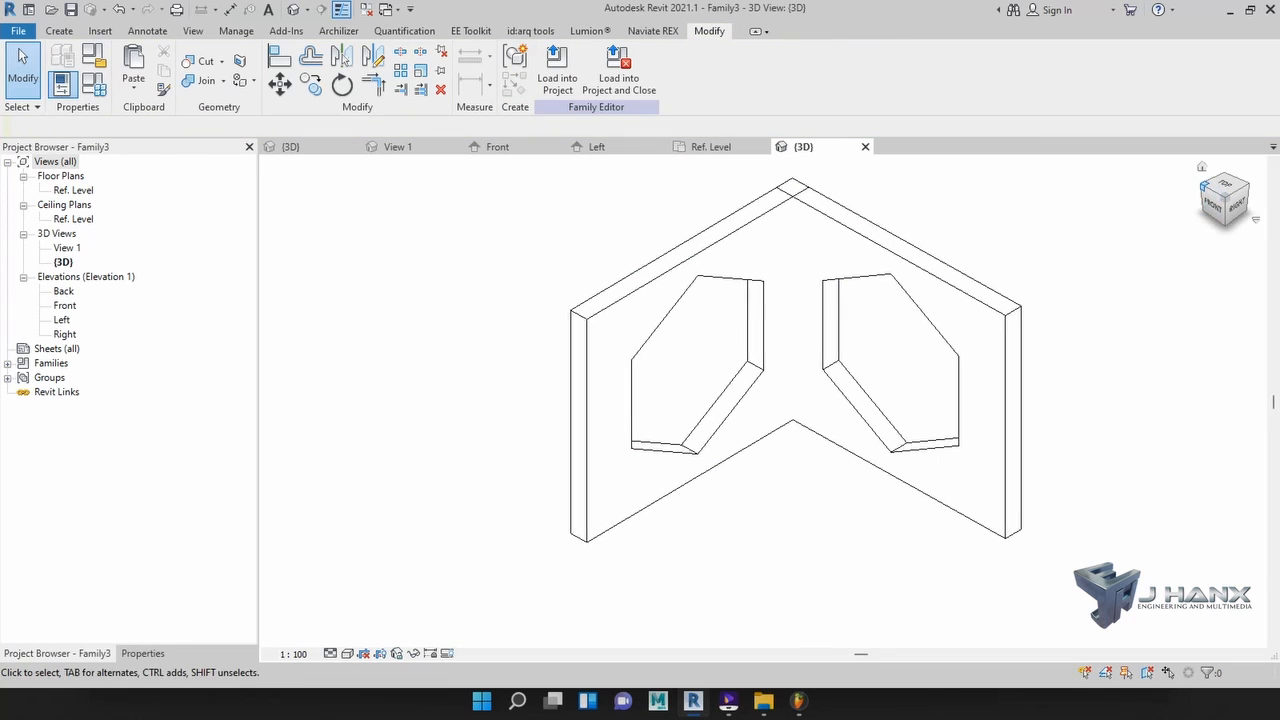
pyautogui.click(347, 653)
pyautogui.click(375, 634)
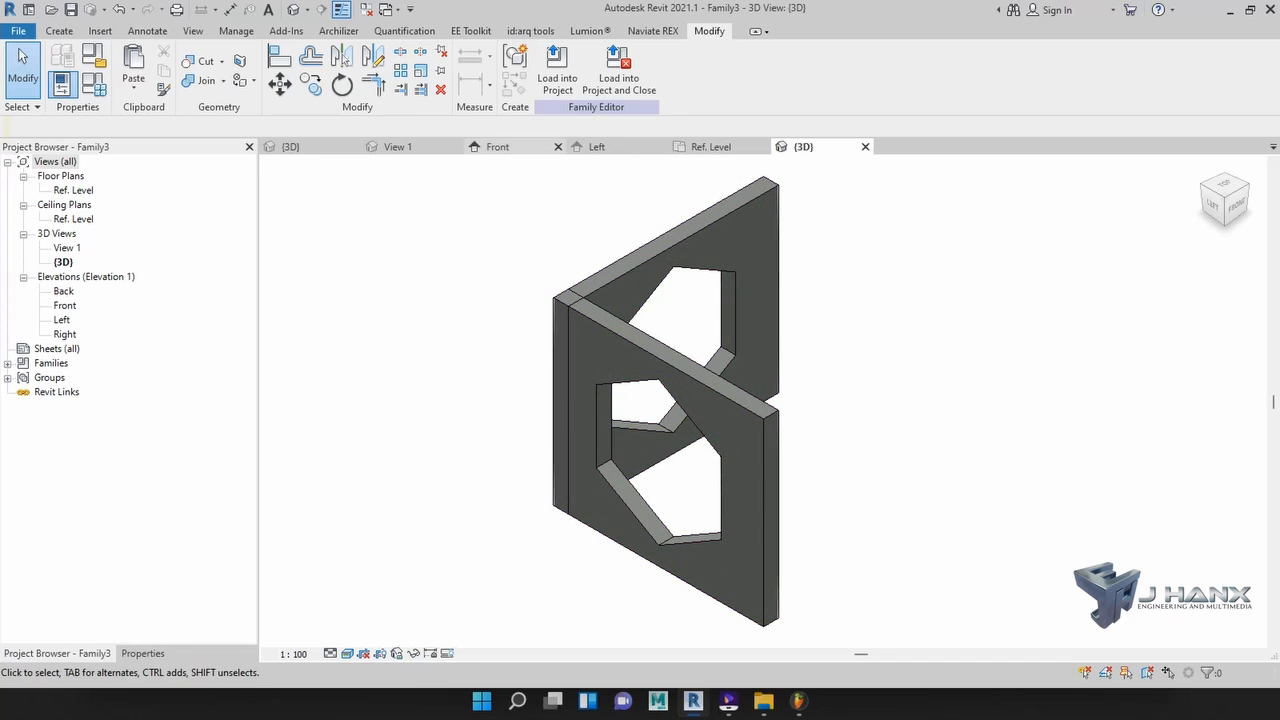
# - Edit the front panel's sketch in the Front elevation, align its corner edge to the side panel's inner face, and finish the sketch
pyautogui.click(508, 147)
pyautogui.click(706, 438)
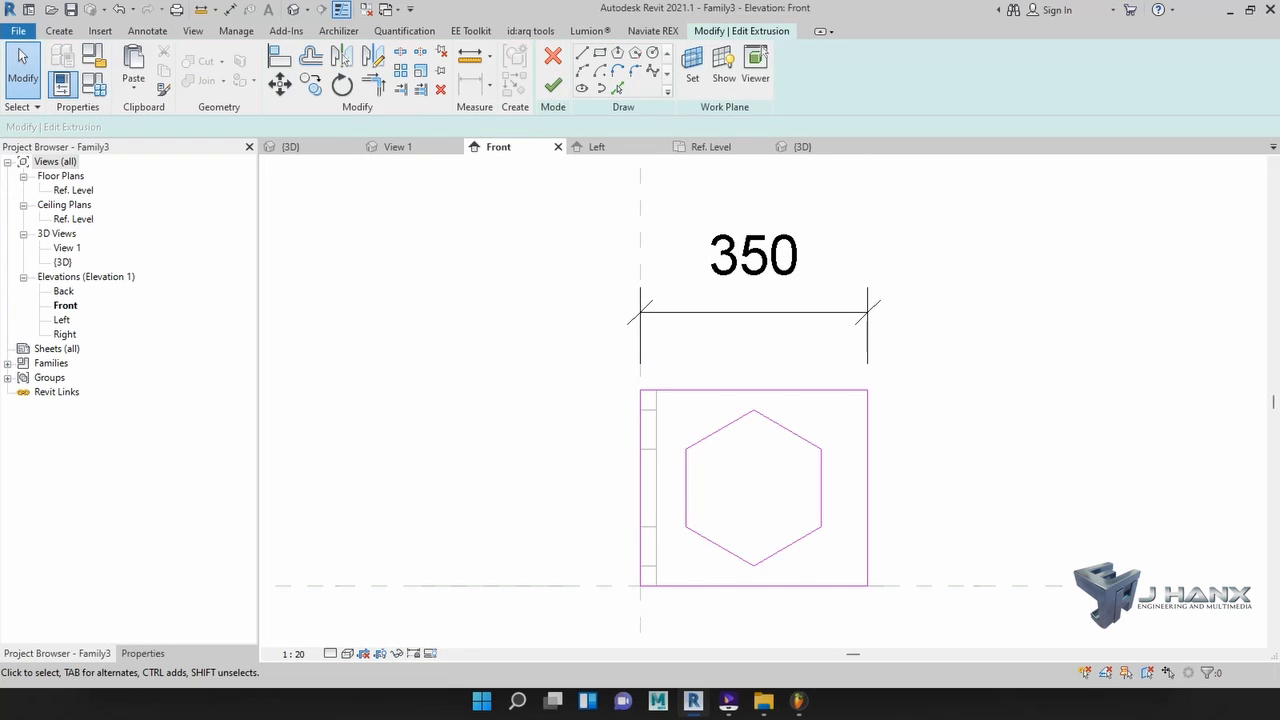
pyautogui.press('a')
pyautogui.press('l')
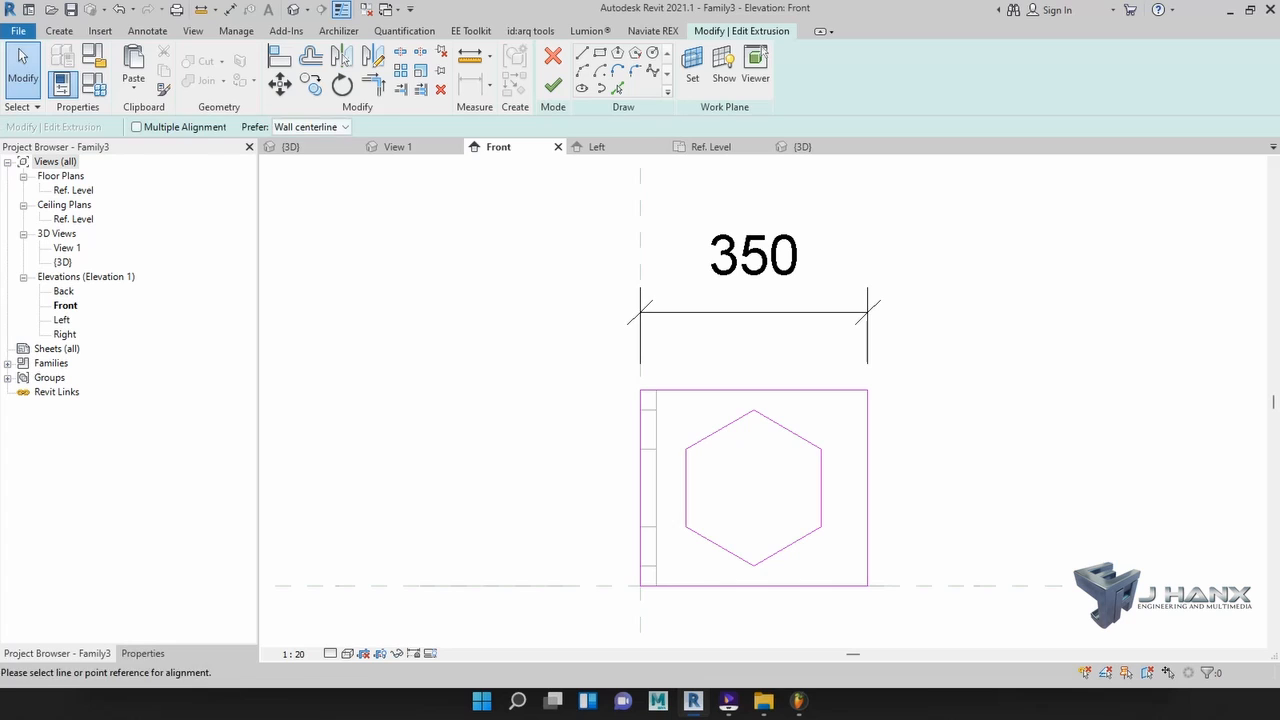
pyautogui.click(656, 488)
pyautogui.click(640, 488)
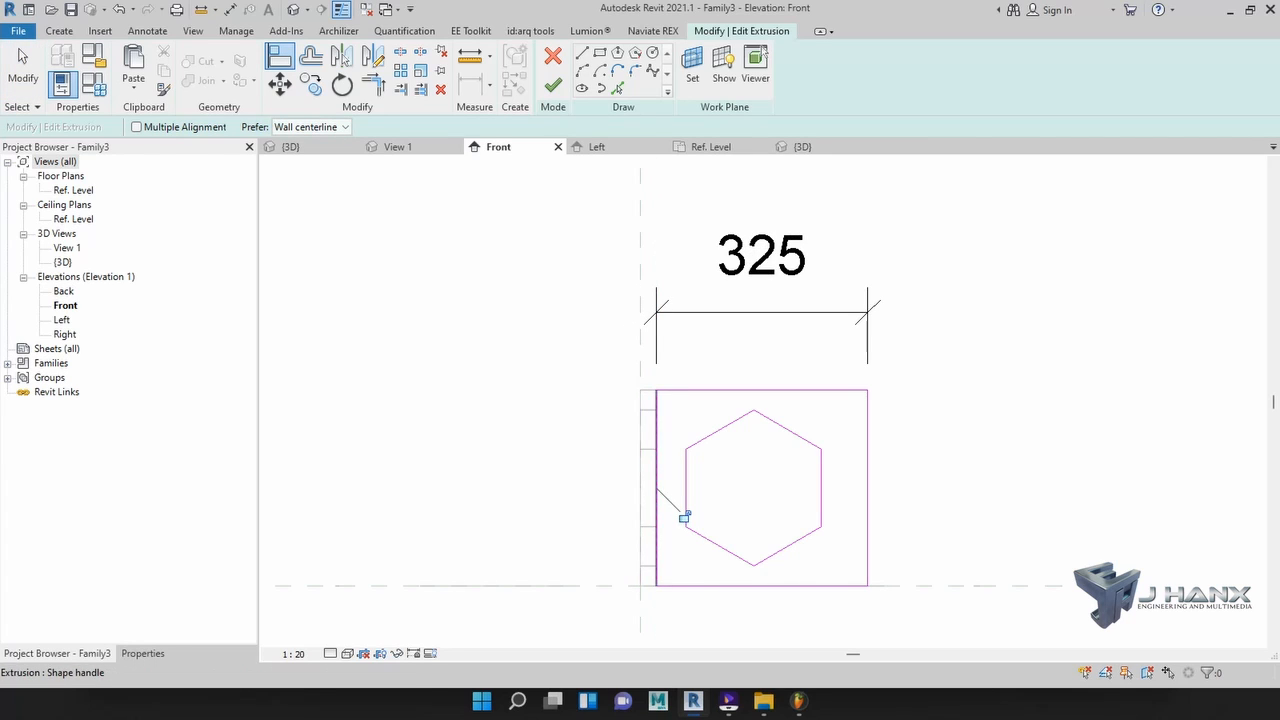
pyautogui.click(552, 85)
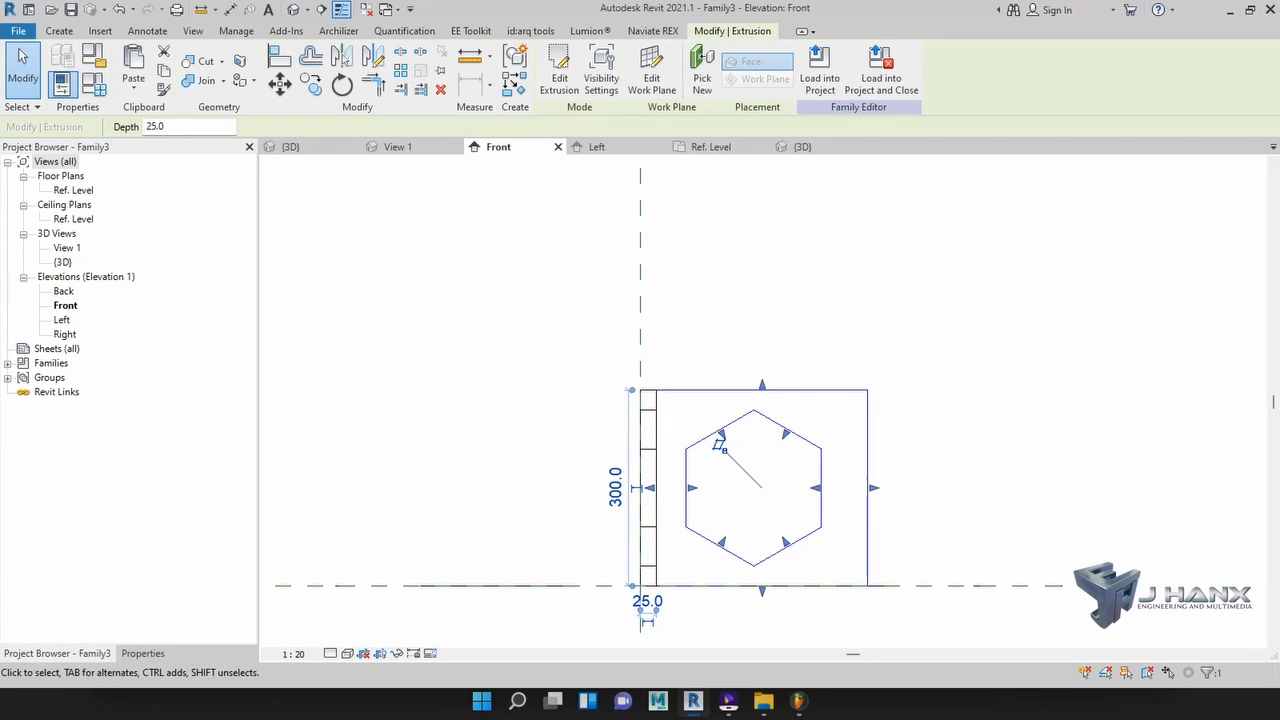
pyautogui.press('Escape')
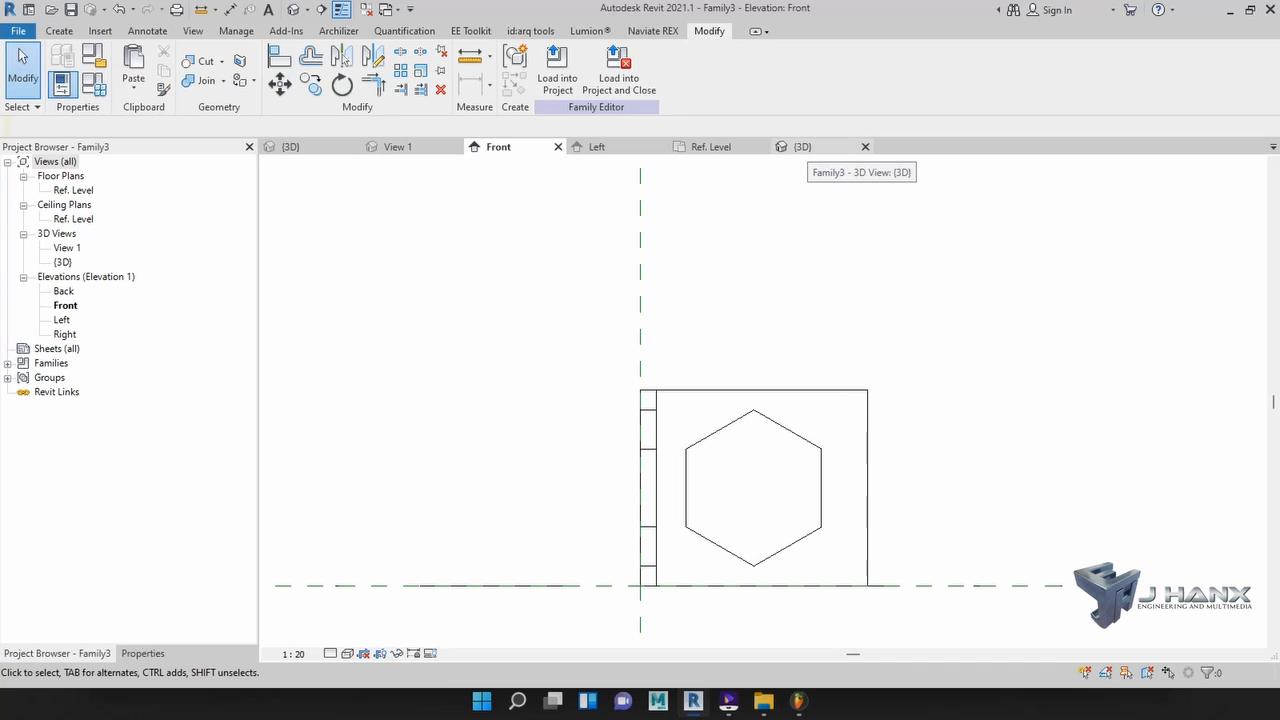
# - Create a family type parameter named "Coner Design Mat" for the left-facing panel's material and associate it with that panel in the 3D view
pyautogui.click(800, 147)
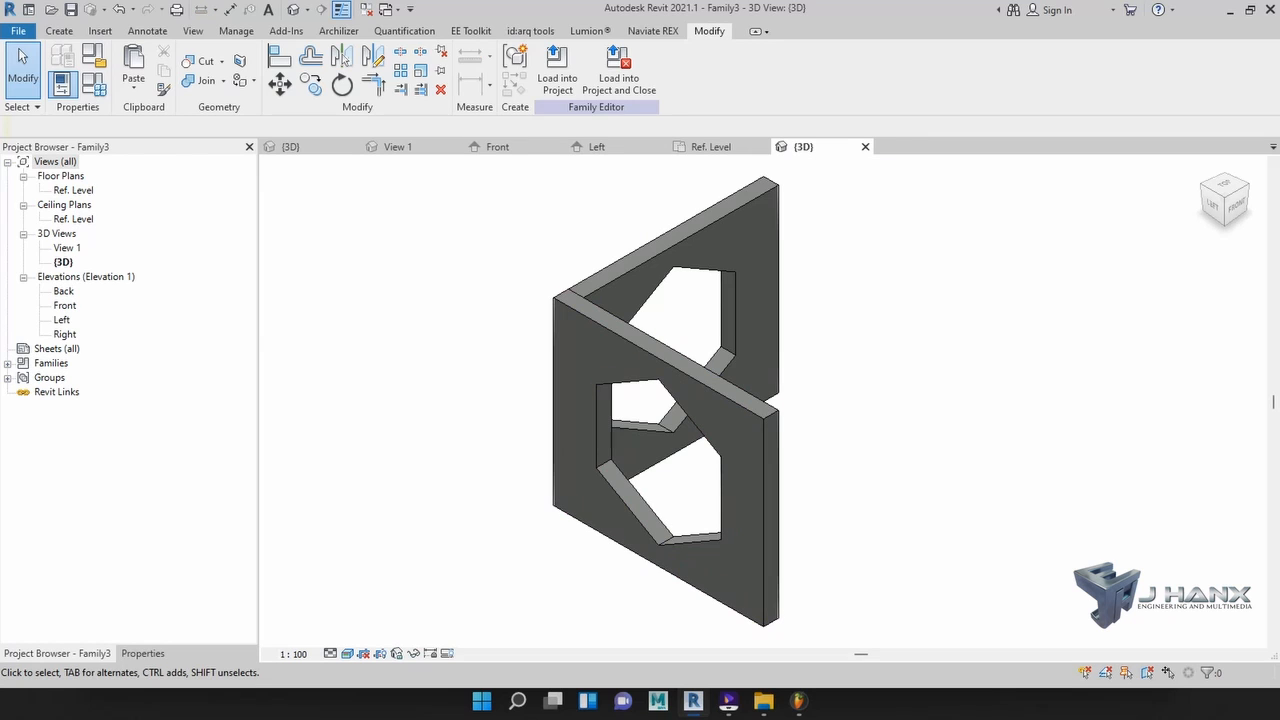
pyautogui.moveTo(1225, 198); pyautogui.dragTo(1237, 191)
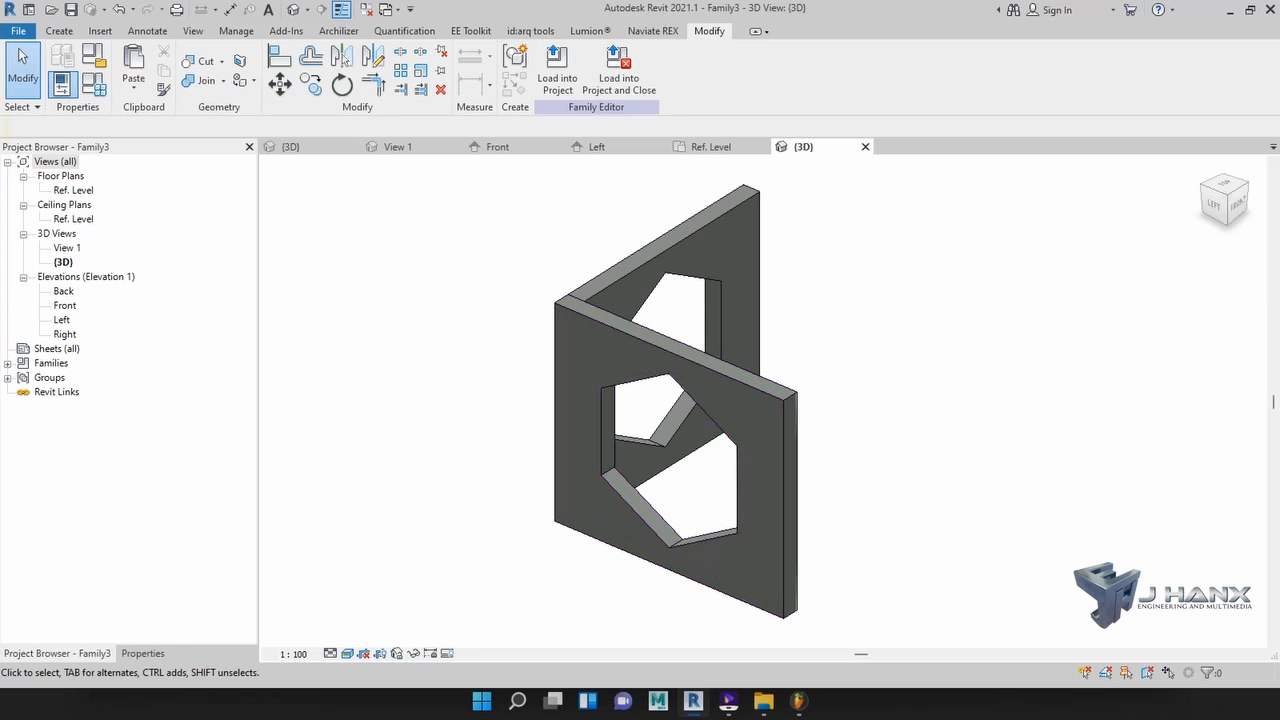
pyautogui.click(633, 414)
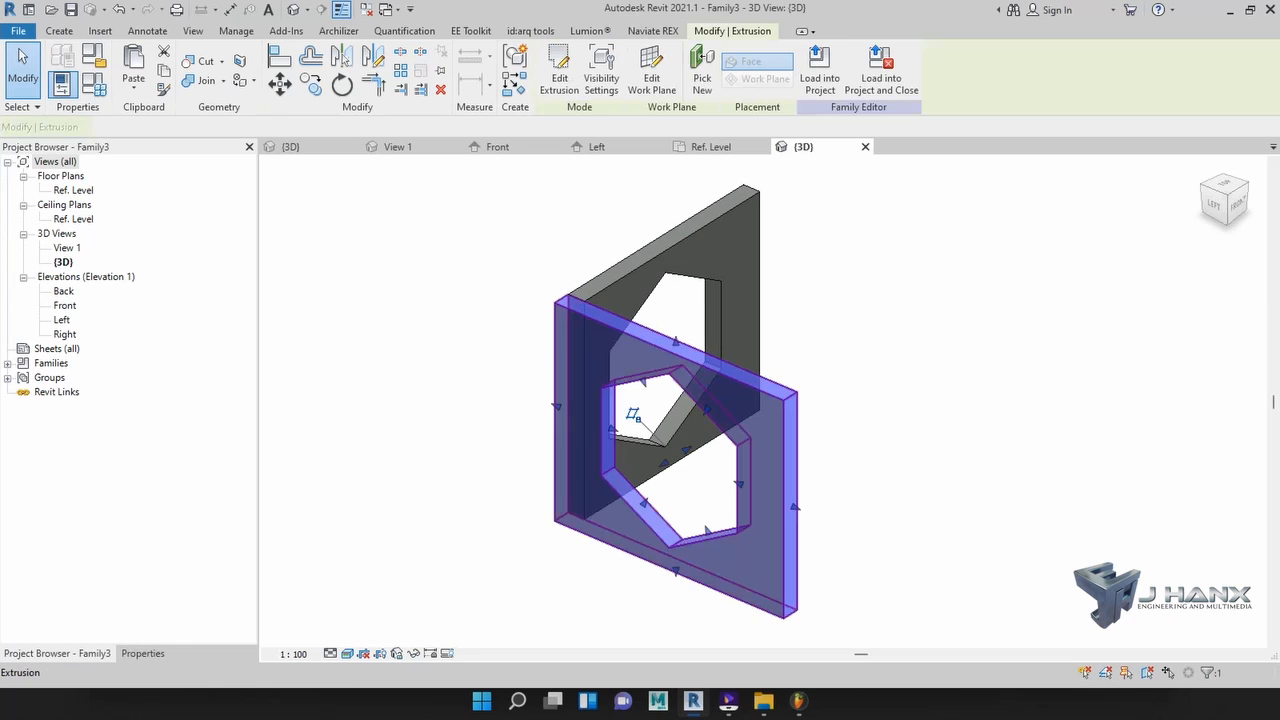
pyautogui.click(143, 653)
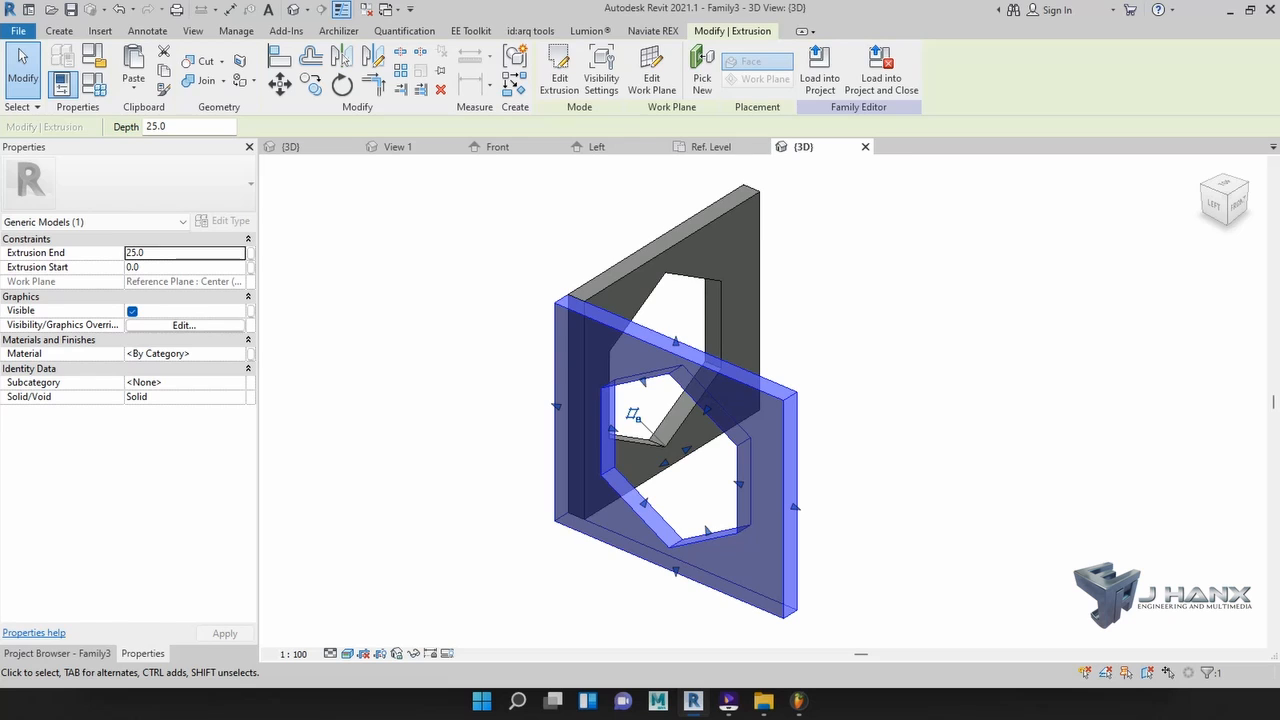
pyautogui.click(250, 353)
pyautogui.click(522, 444)
pyautogui.write('Coner')
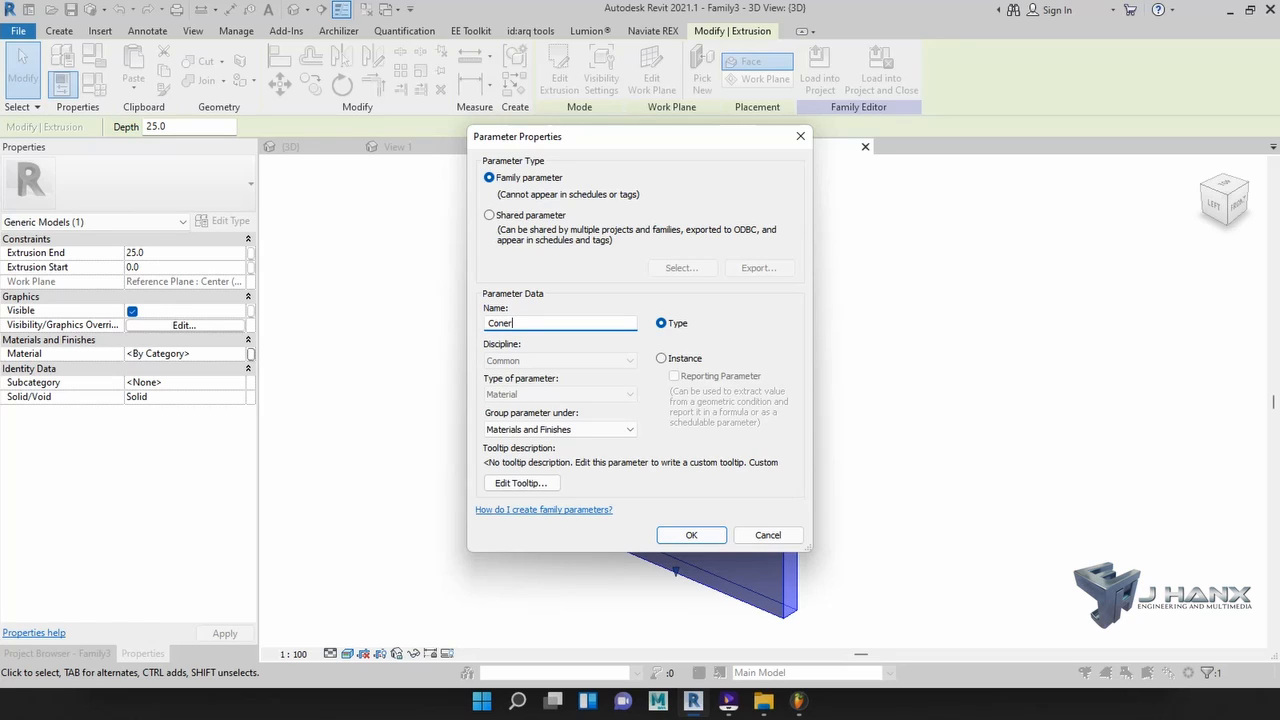
pyautogui.write(' Design Mat')
pyautogui.click(705, 532)
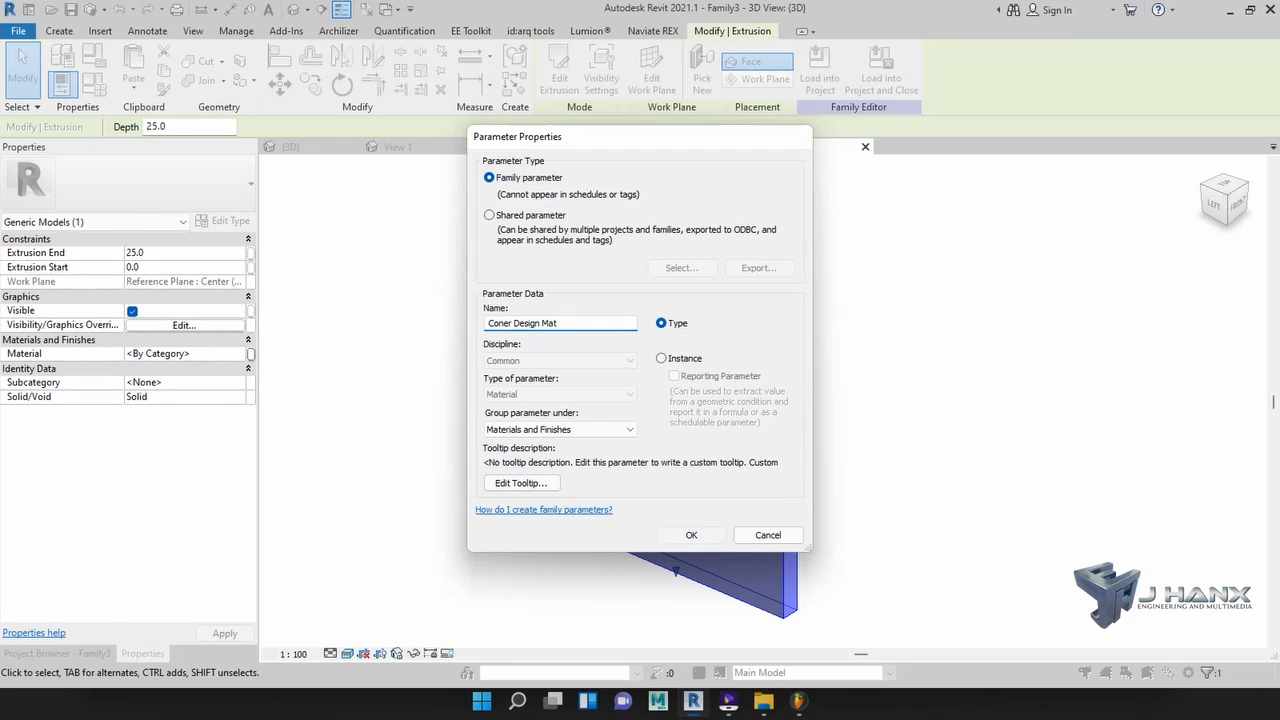
pyautogui.click(670, 486)
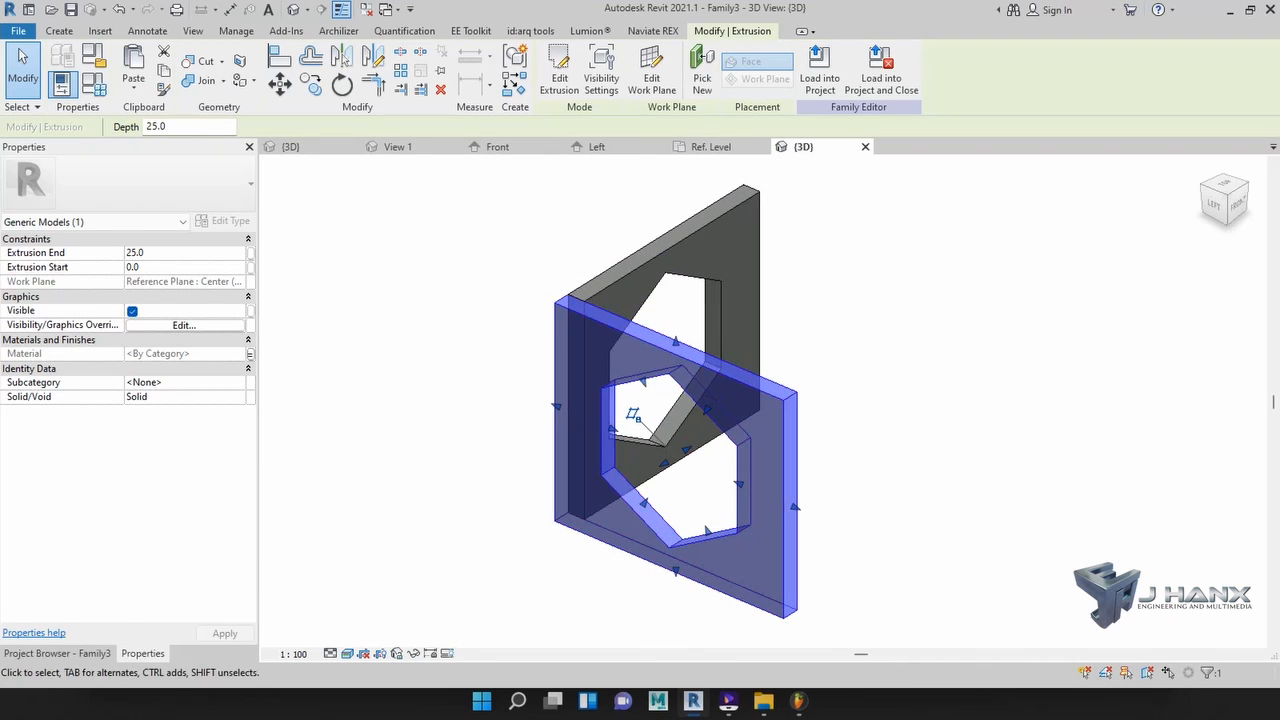
# - Associate the other panel's material with the existing "Coner Design Mat" parameter
pyautogui.click(622, 312)
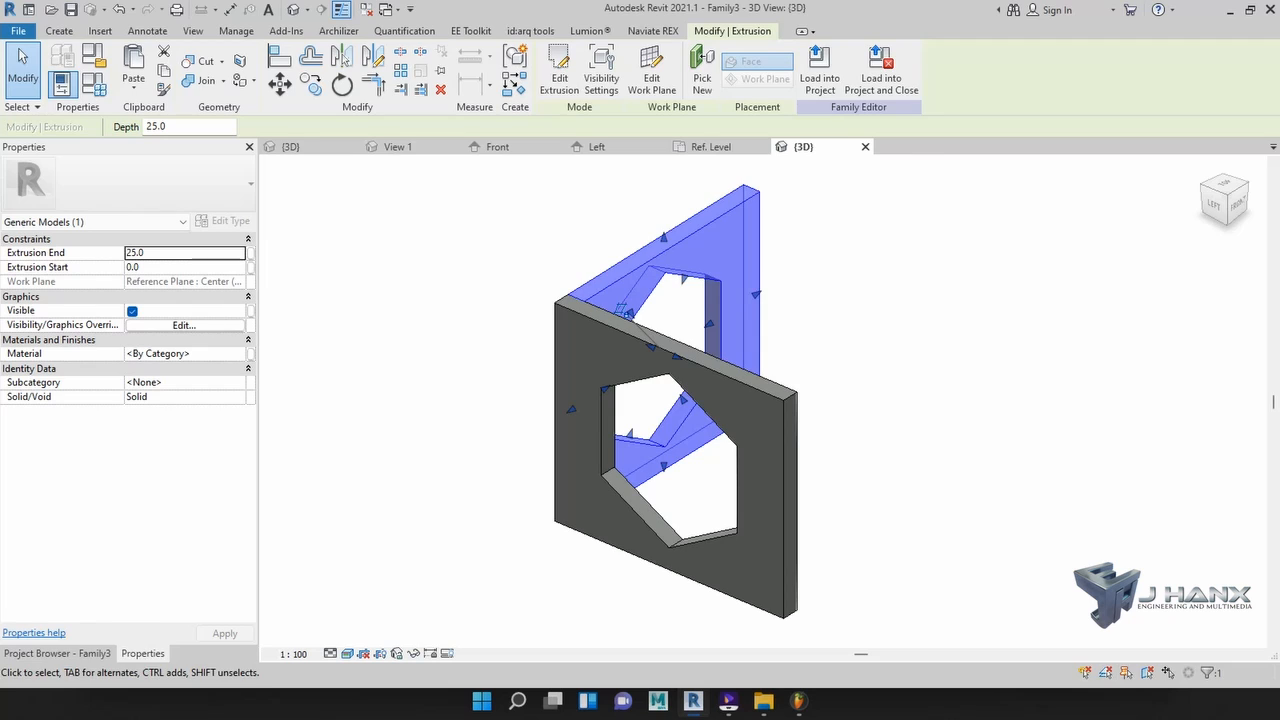
pyautogui.click(250, 353)
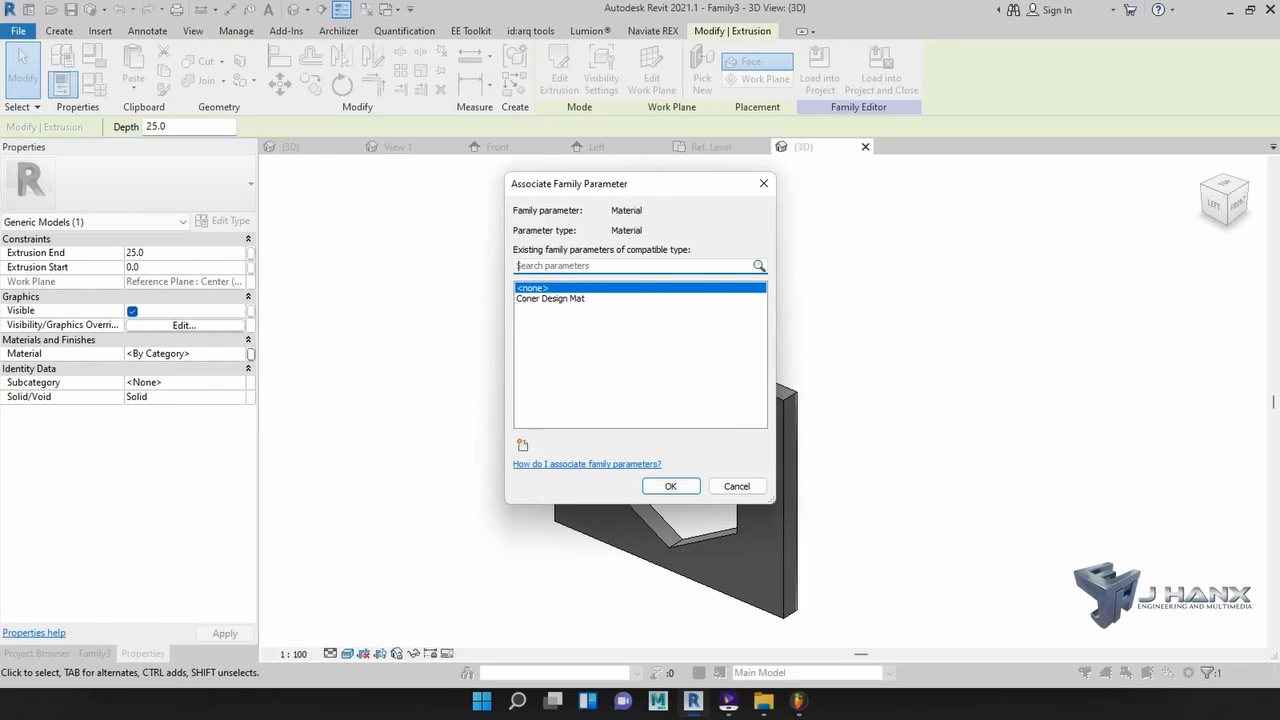
pyautogui.click(551, 299)
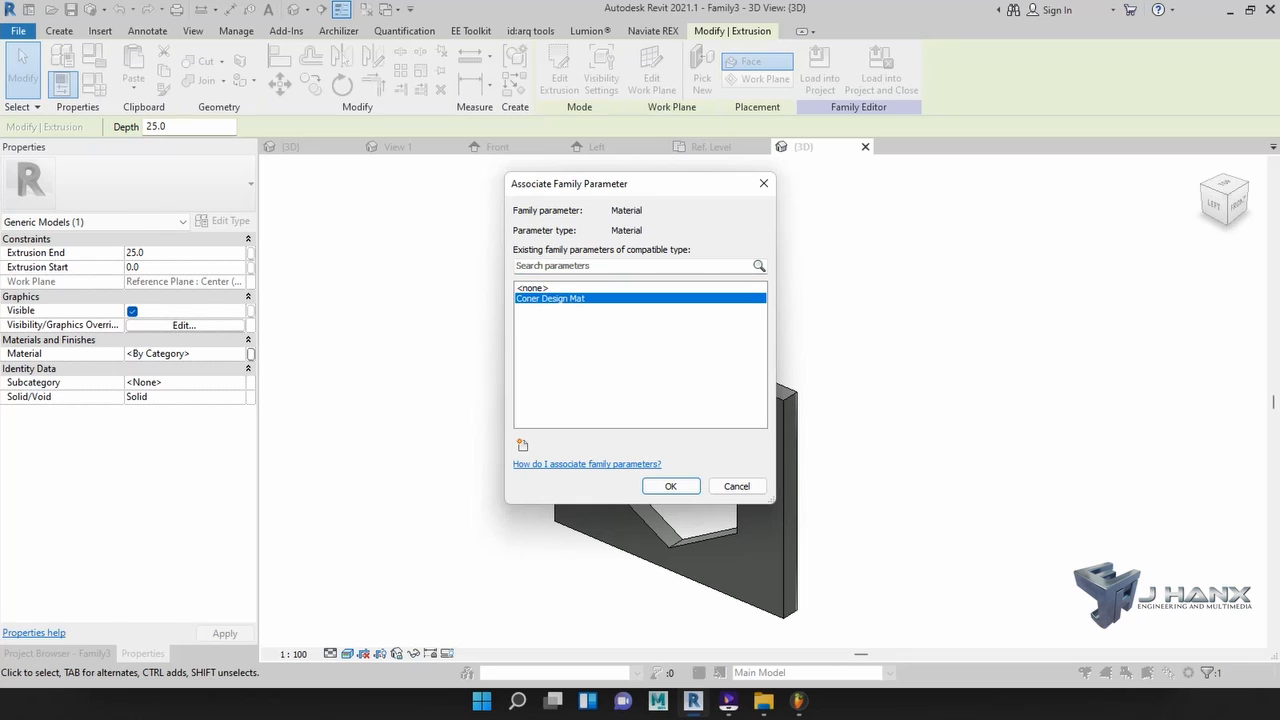
pyautogui.click(670, 486)
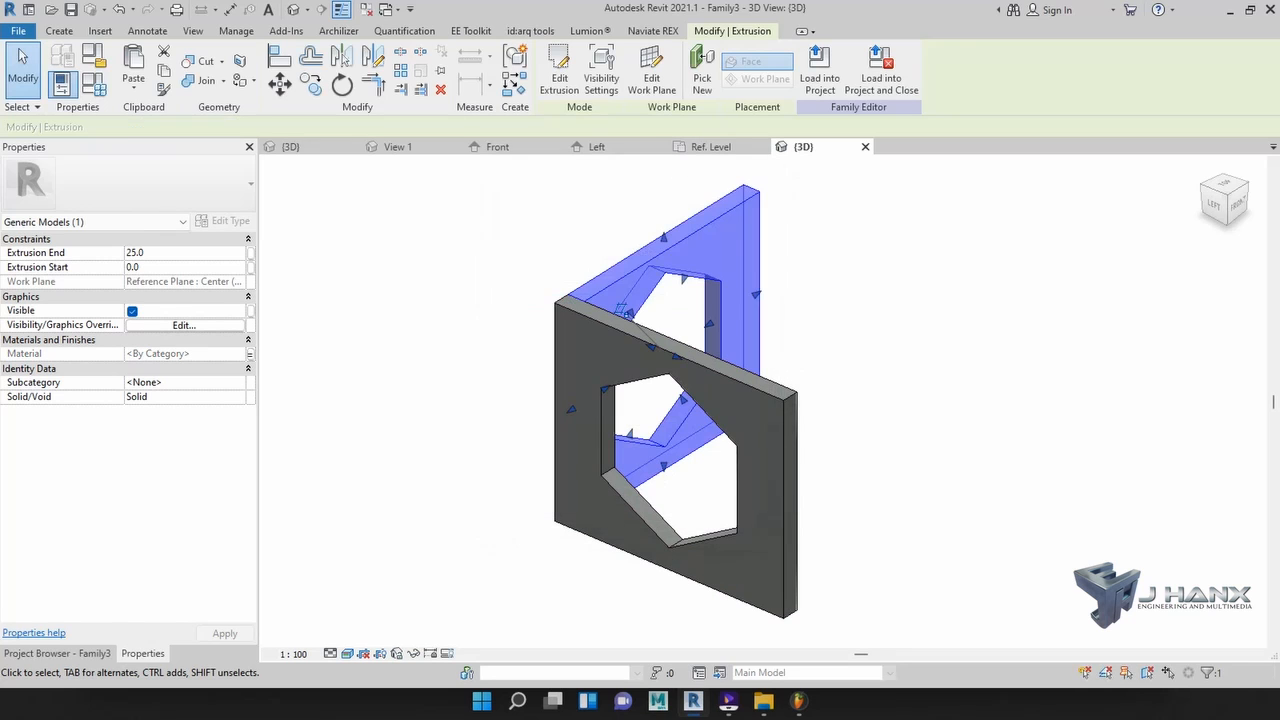
pyautogui.press('Escape')
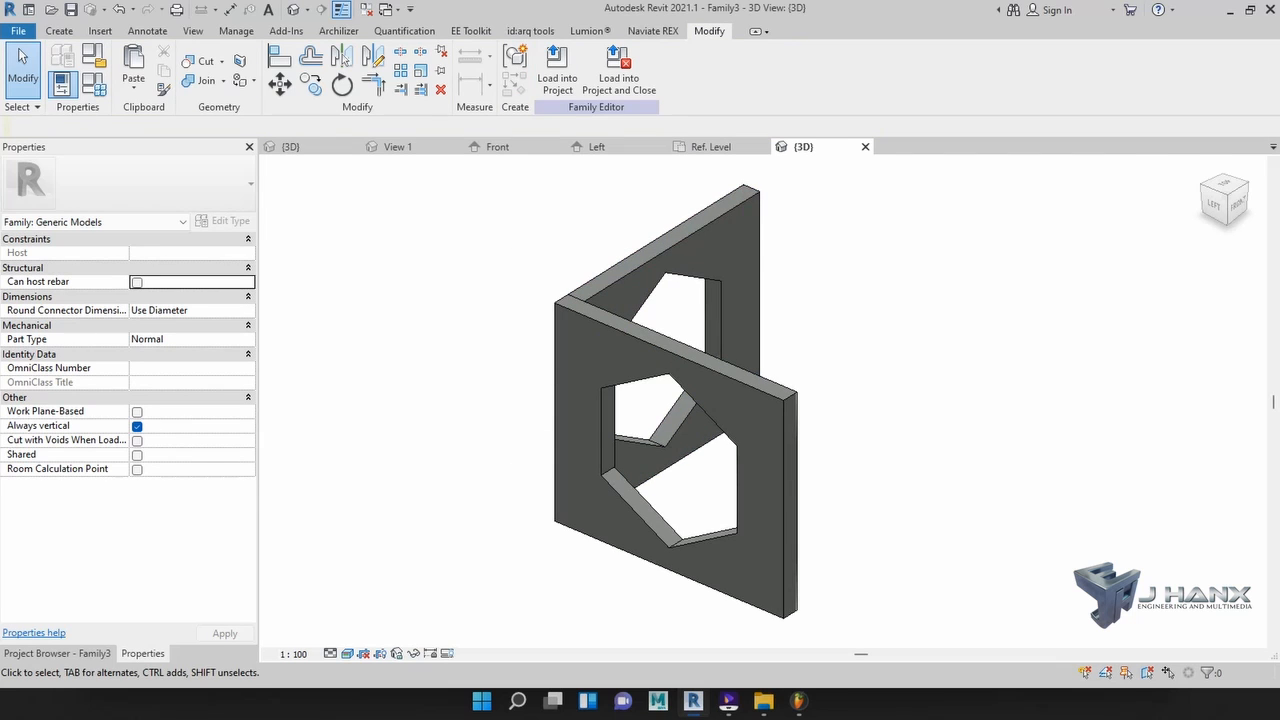
# - Group the two hexagon-cut panels into a model group named "ConerDesign"
pyautogui.click(738, 250)
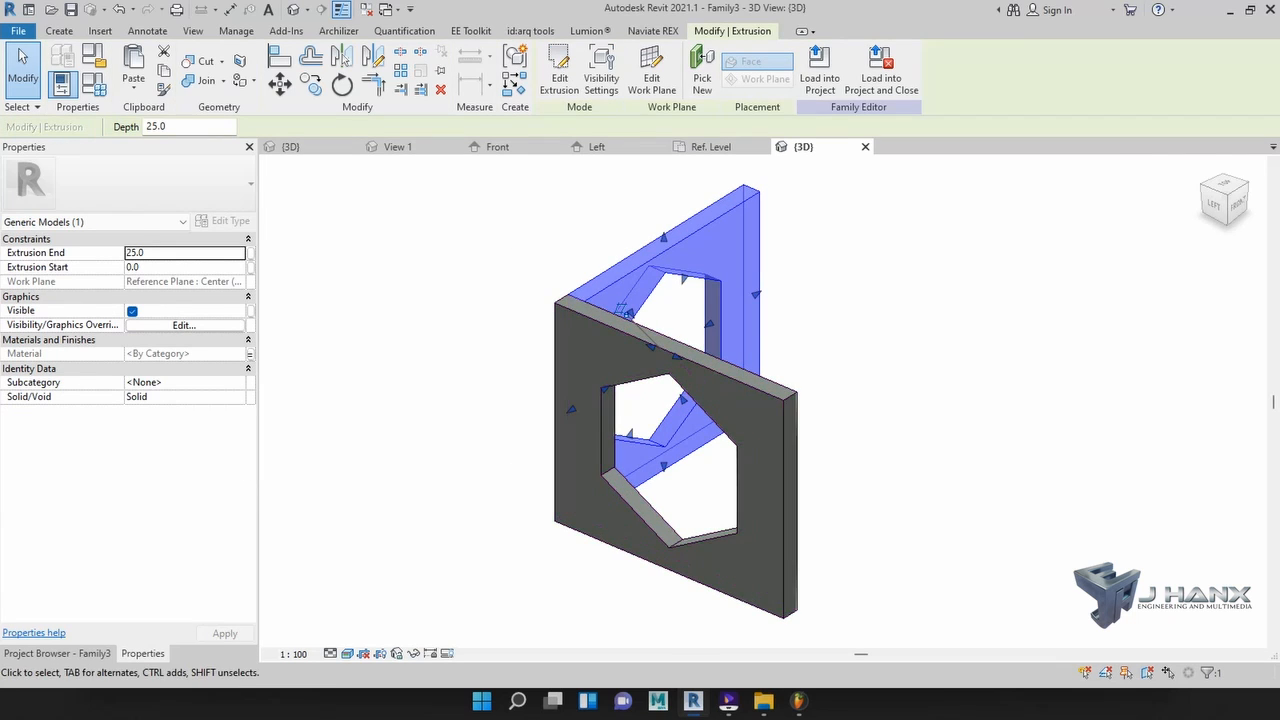
pyautogui.keyDown('ctrl'); pyautogui.click(760, 480); pyautogui.keyUp('ctrl')
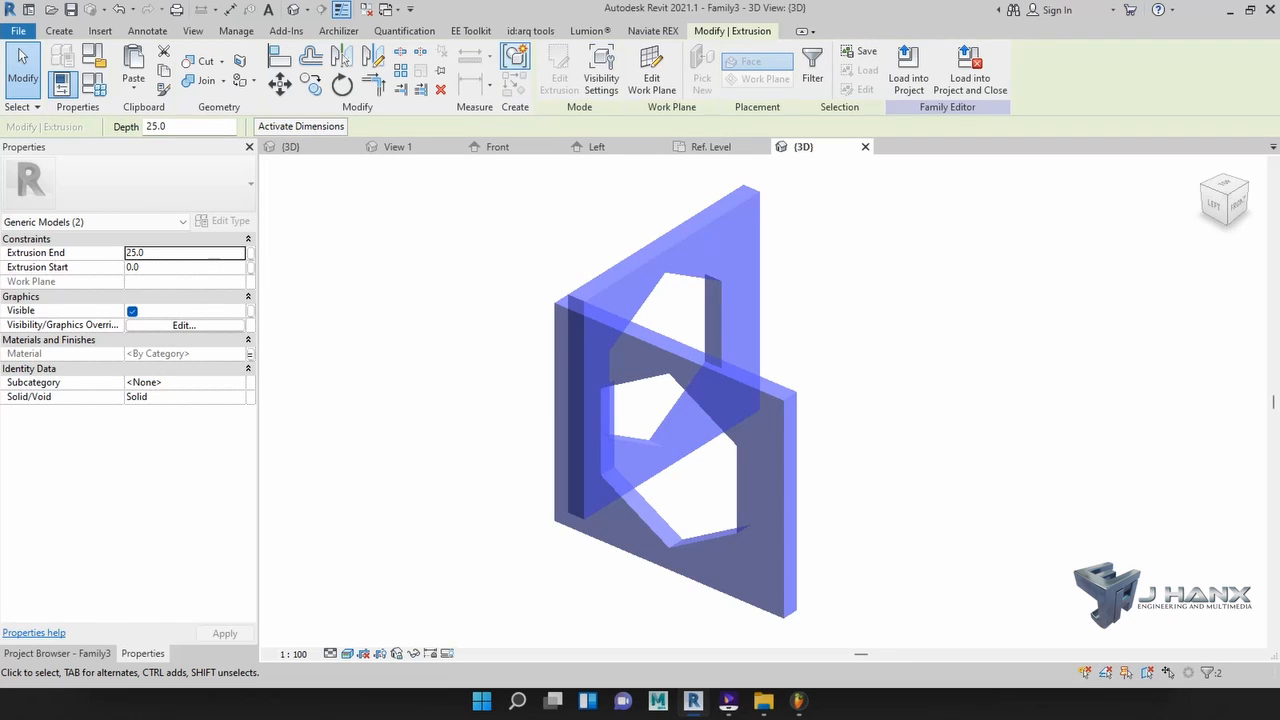
pyautogui.click(515, 60)
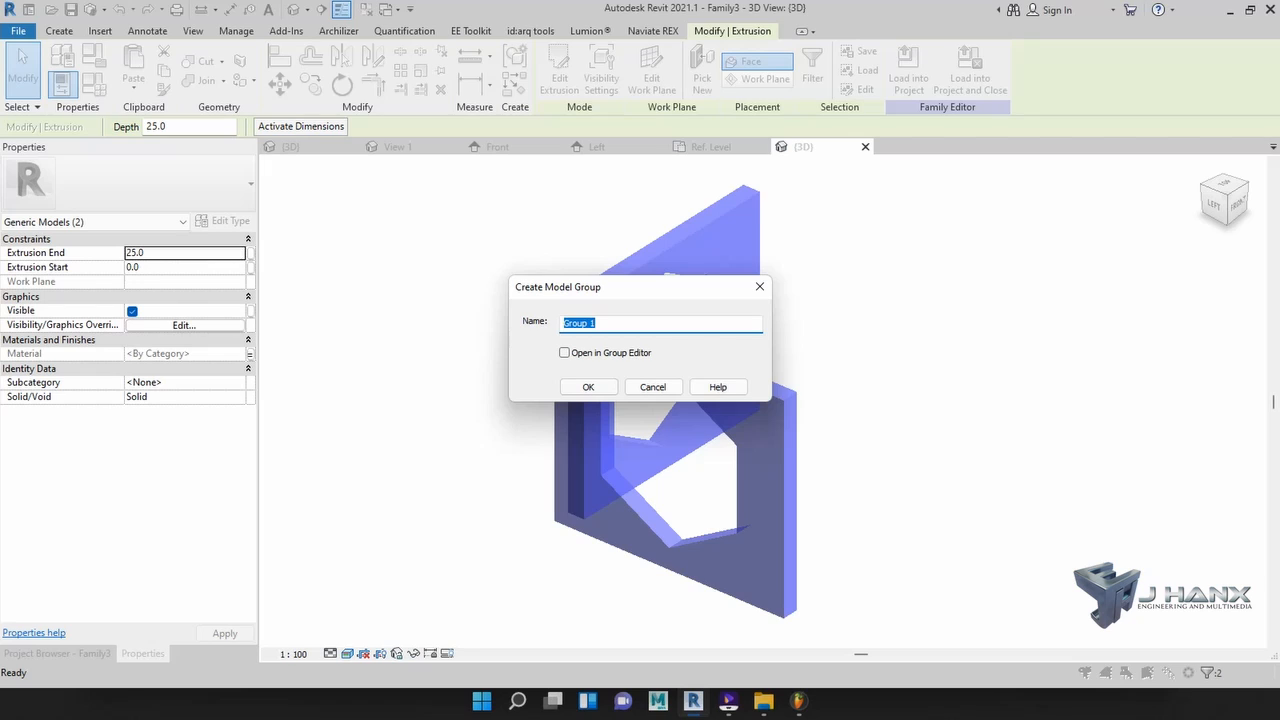
pyautogui.write('ConerDesign')
pyautogui.press('Return')
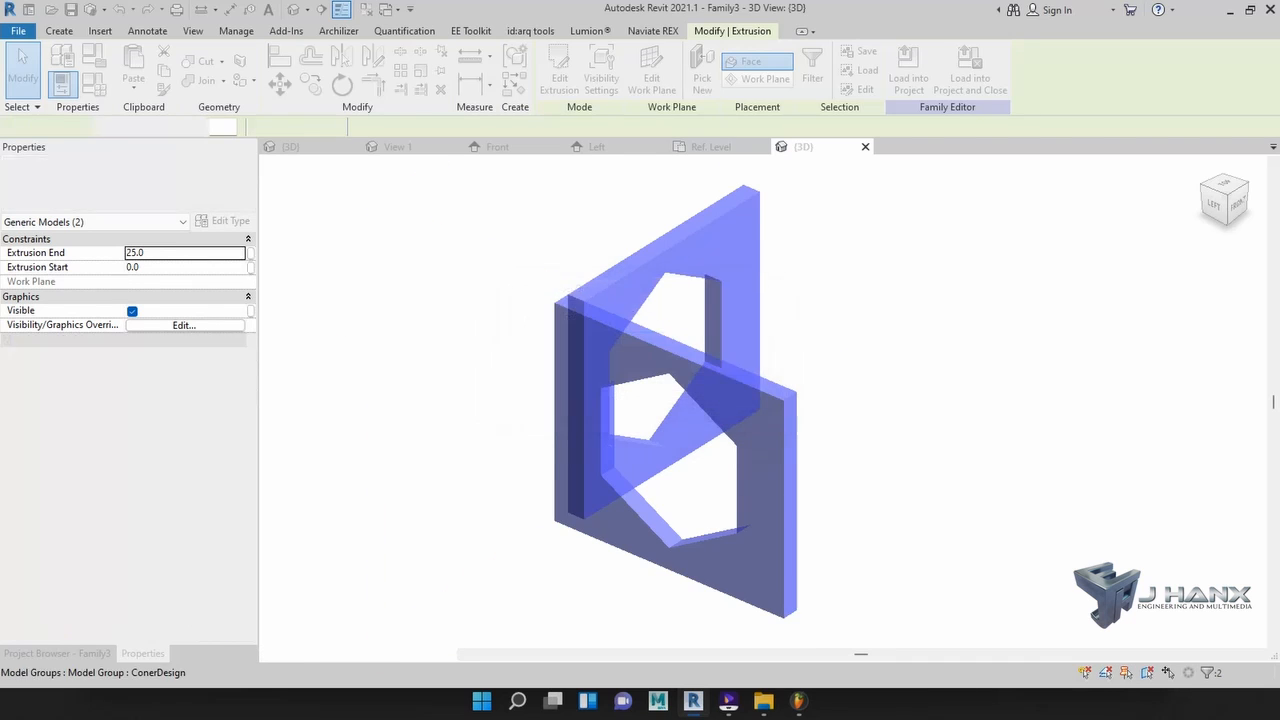
pyautogui.scroll(-5, 946, 467)
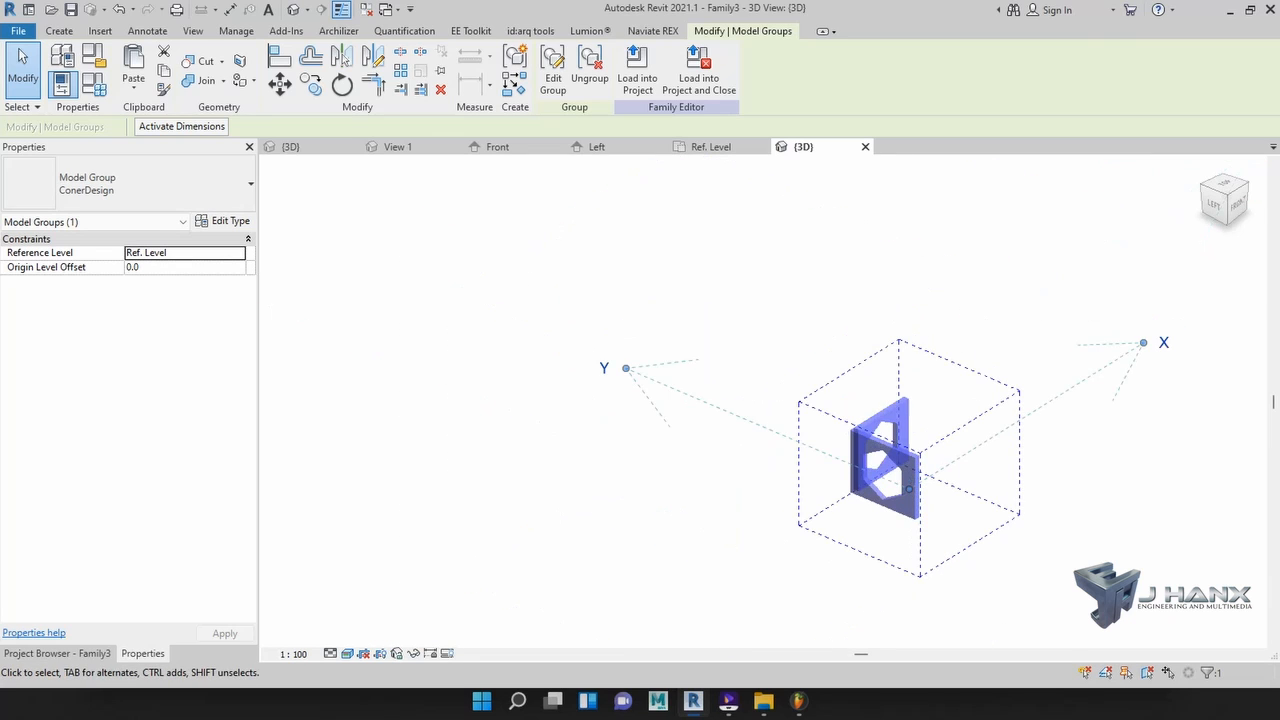
pyautogui.press('Escape')
# - Review the family's parameters in Family Types with the corner group selected, and close the dialog
pyautogui.scroll(1, 951, 477)
pyautogui.scroll(-1, 951, 477)
pyautogui.scroll(2, 951, 477)
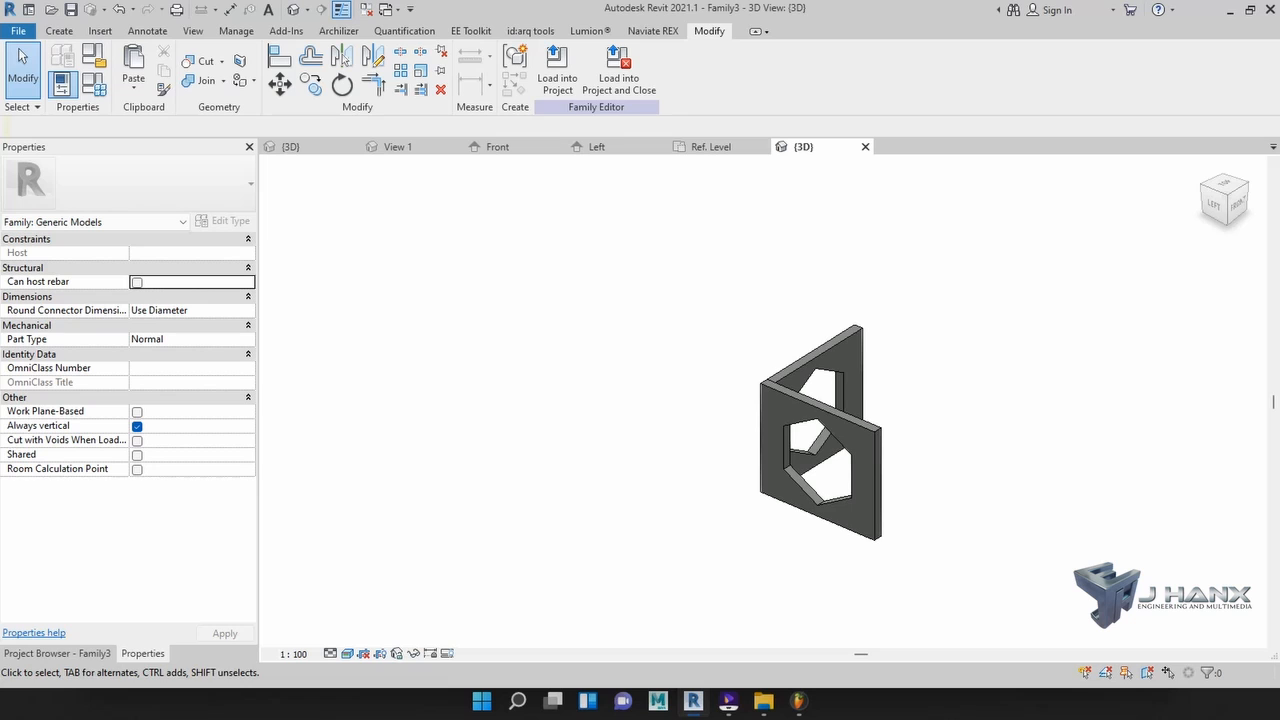
pyautogui.click(866, 470)
pyautogui.click(94, 84)
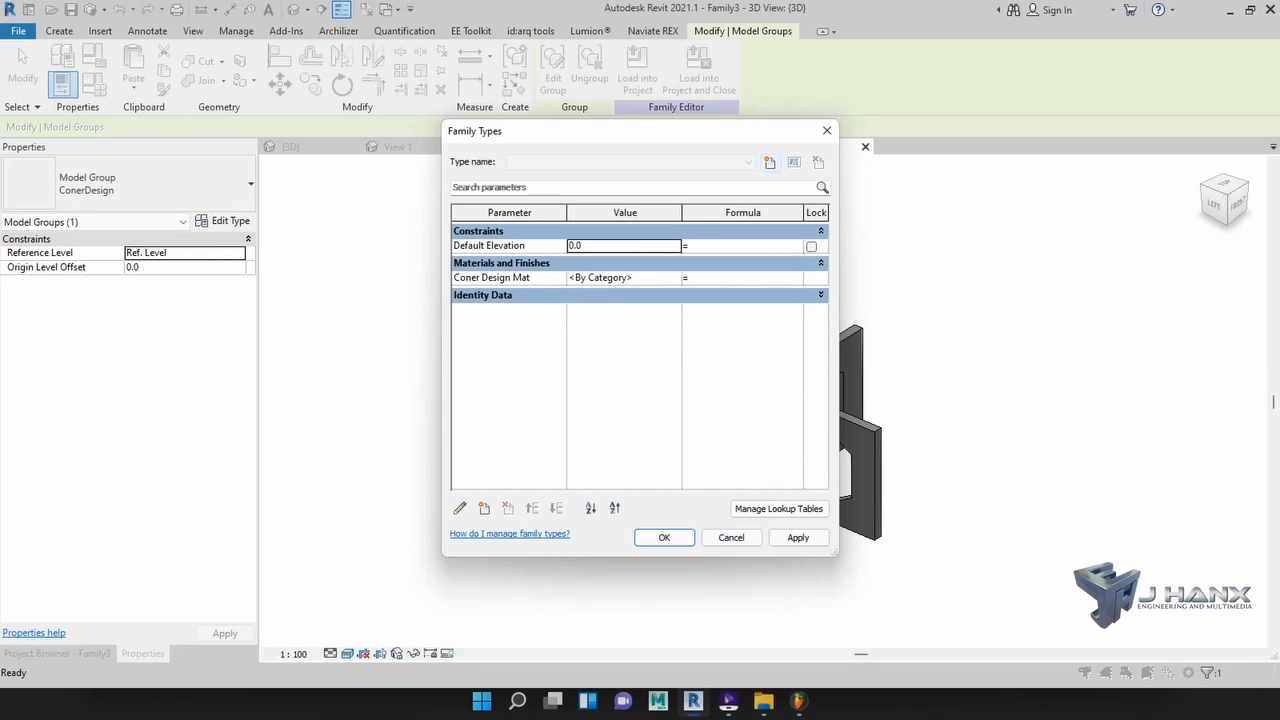
pyautogui.click(827, 131)
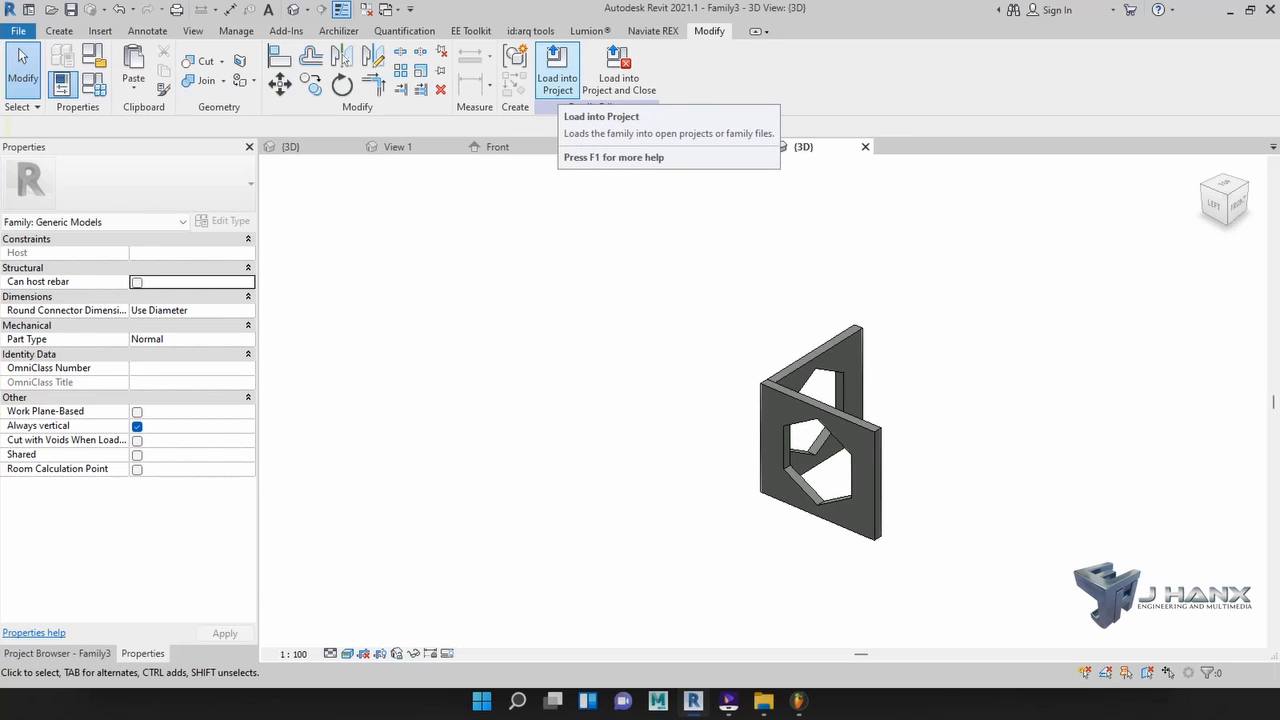
# - Load the corner stone family into the village house project and open the floor plan view
pyautogui.click(557, 72)
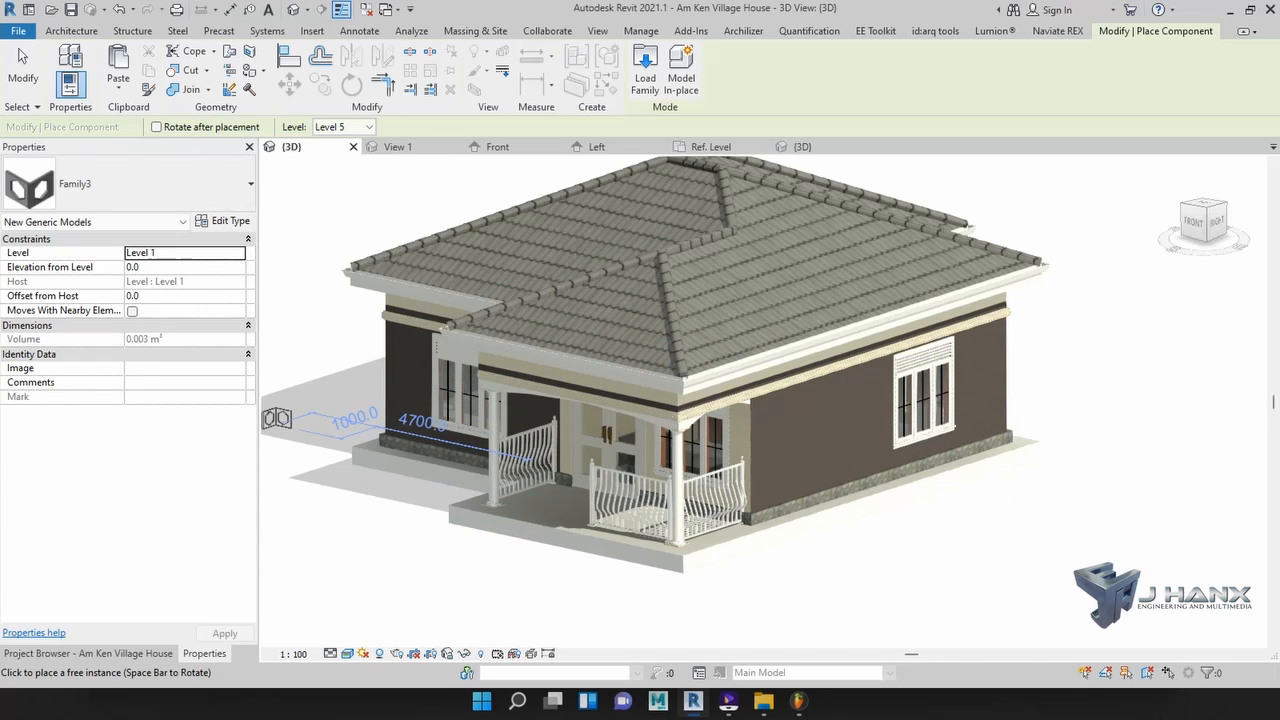
pyautogui.click(59, 655)
pyautogui.doubleClick(74, 190)
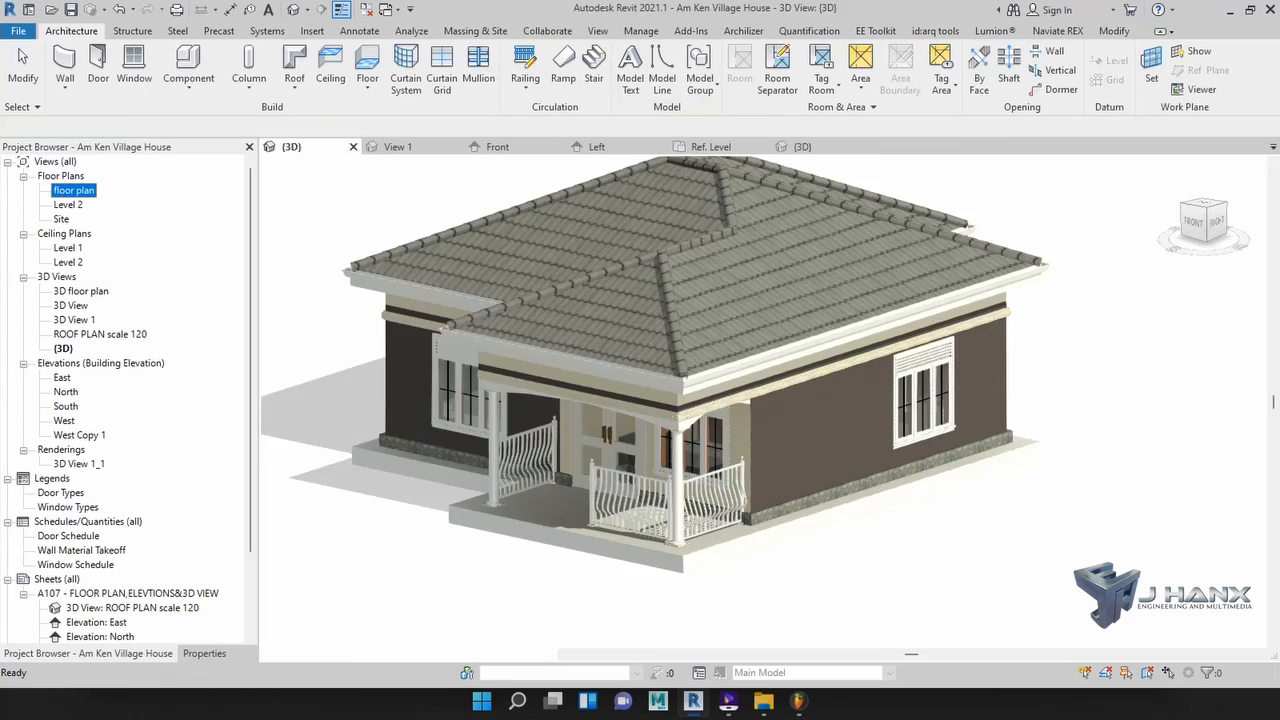
pyautogui.scroll(5, 712, 460)
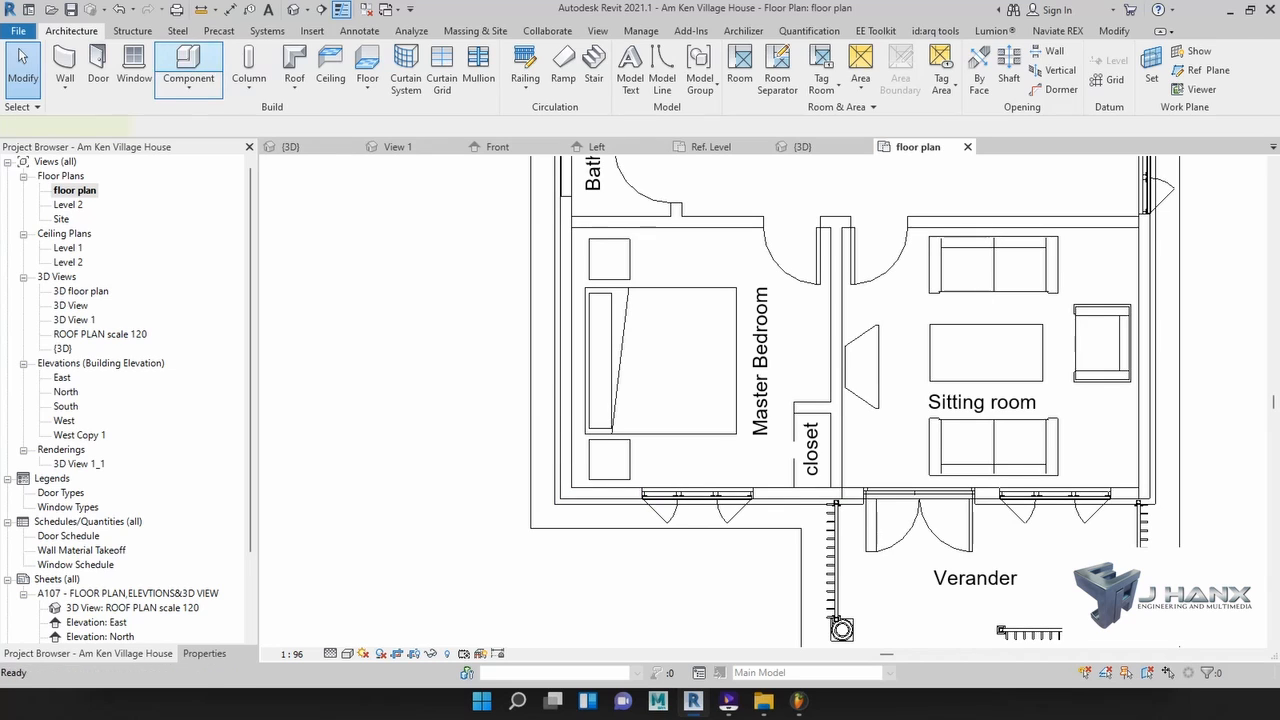
# - Place the loaded corner component at the master bedroom's outer front wall corner in the floor plan
pyautogui.click(188, 65)
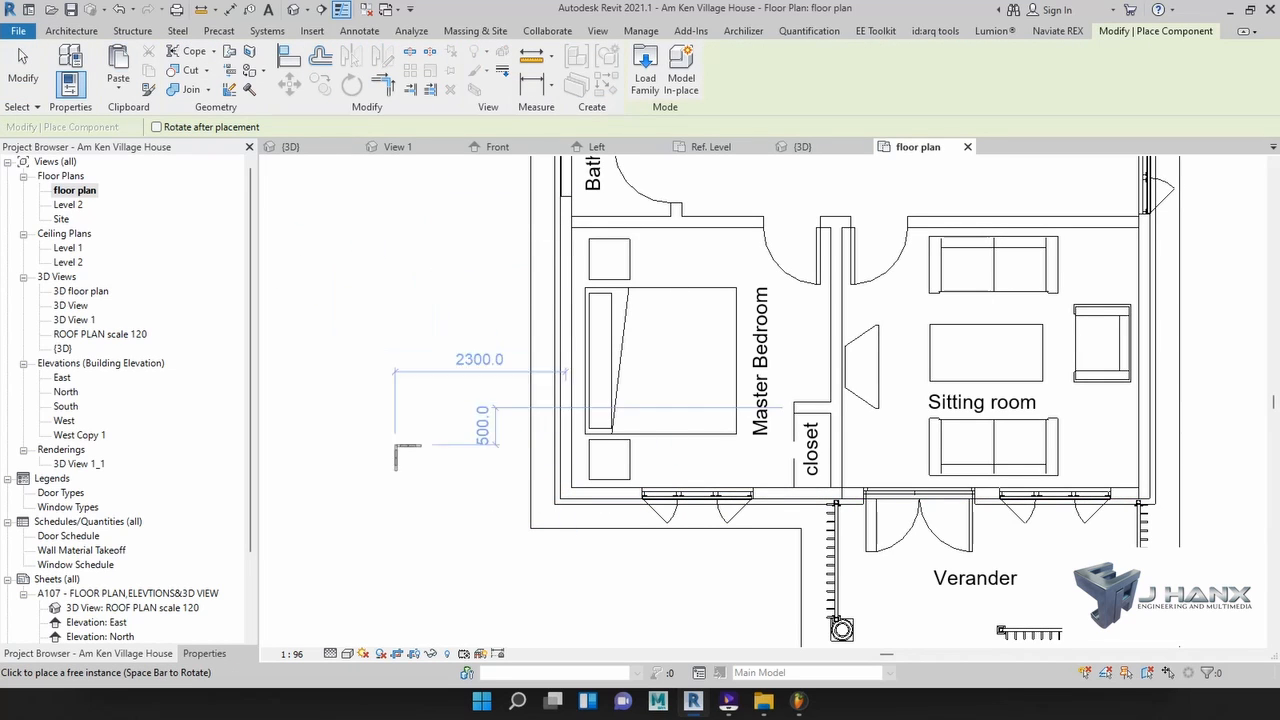
pyautogui.scroll(-5, 498, 545)
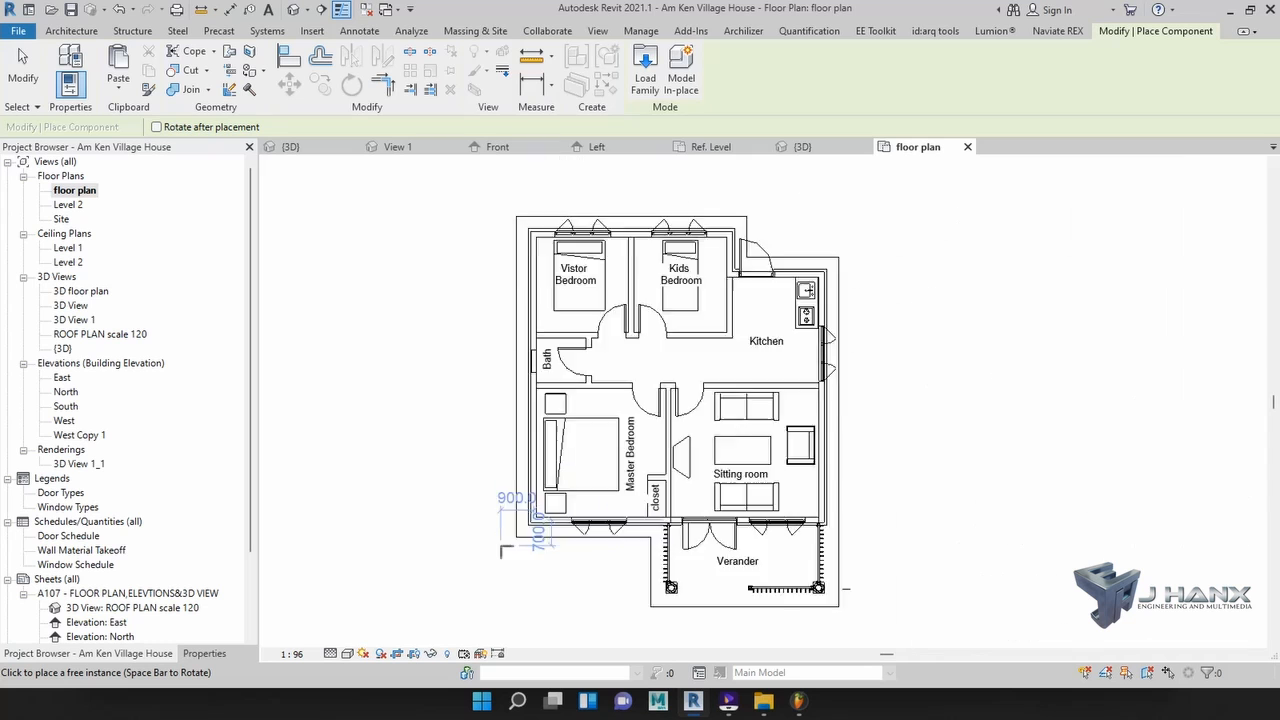
pyautogui.scroll(3, 498, 545)
pyautogui.scroll(3, 498, 545)
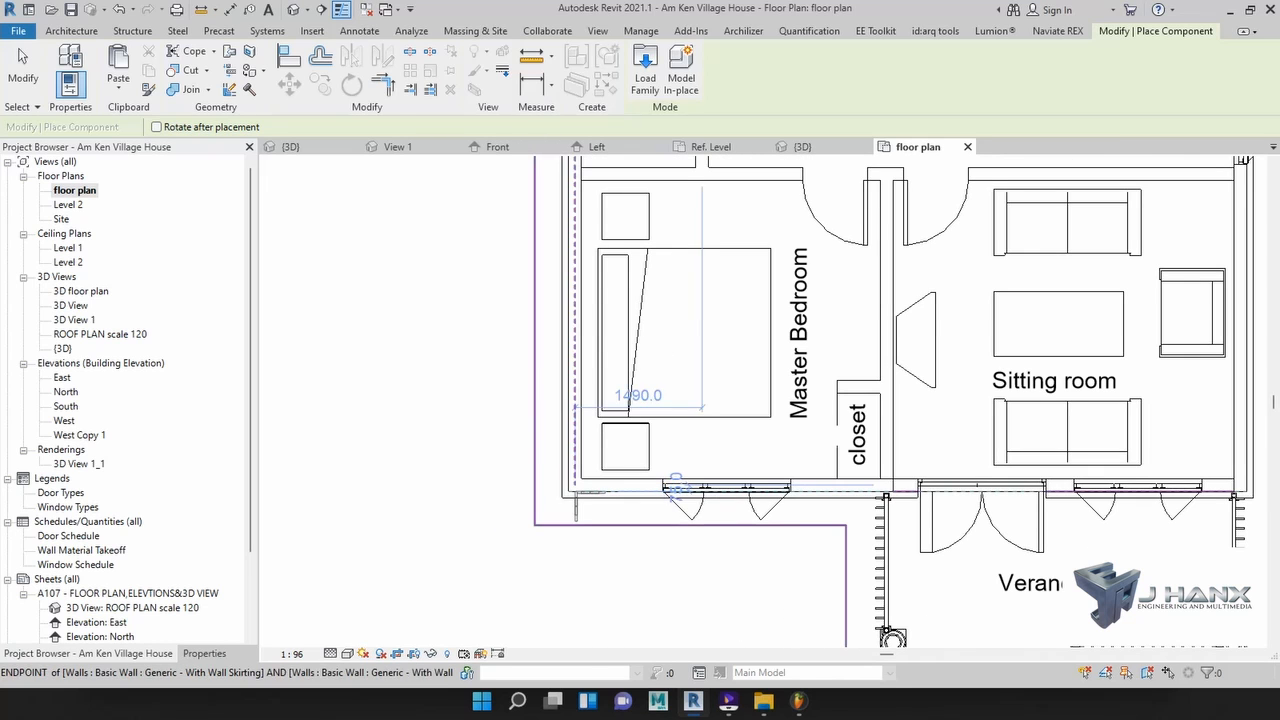
pyautogui.scroll(2, 570, 488)
pyautogui.scroll(2, 568, 492)
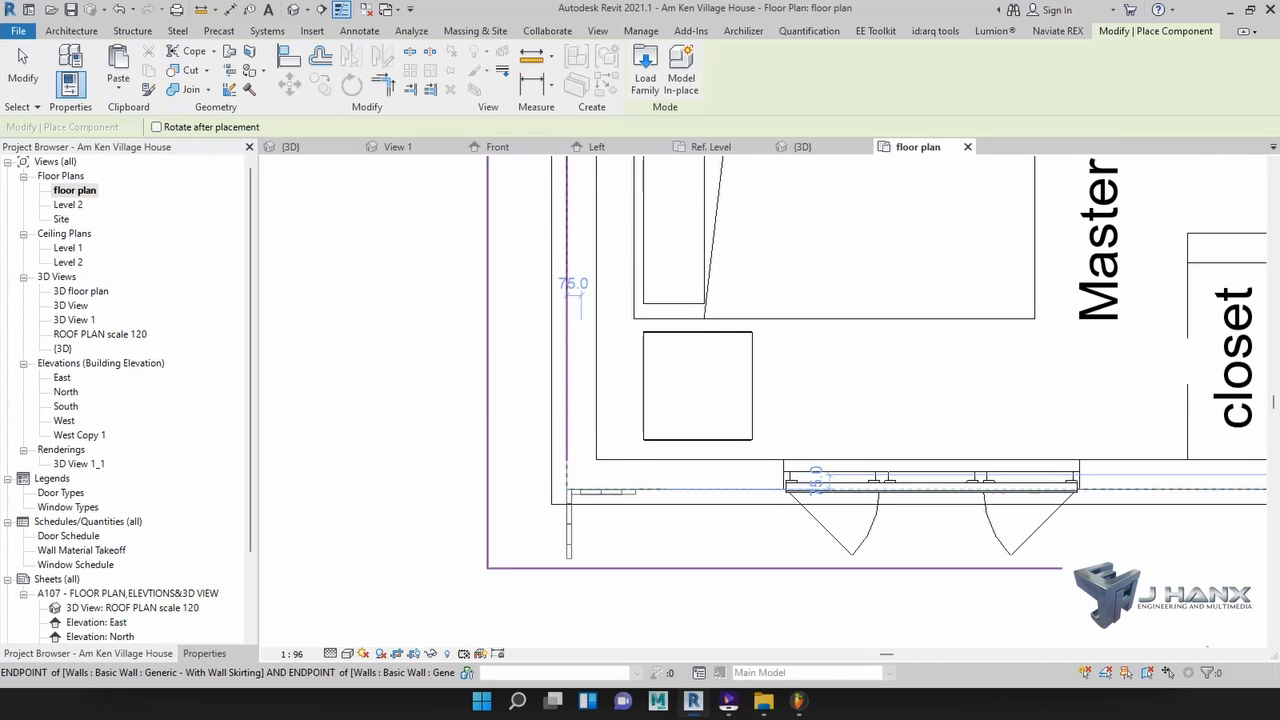
pyautogui.scroll(2, 549, 503)
pyautogui.scroll(5, 549, 503)
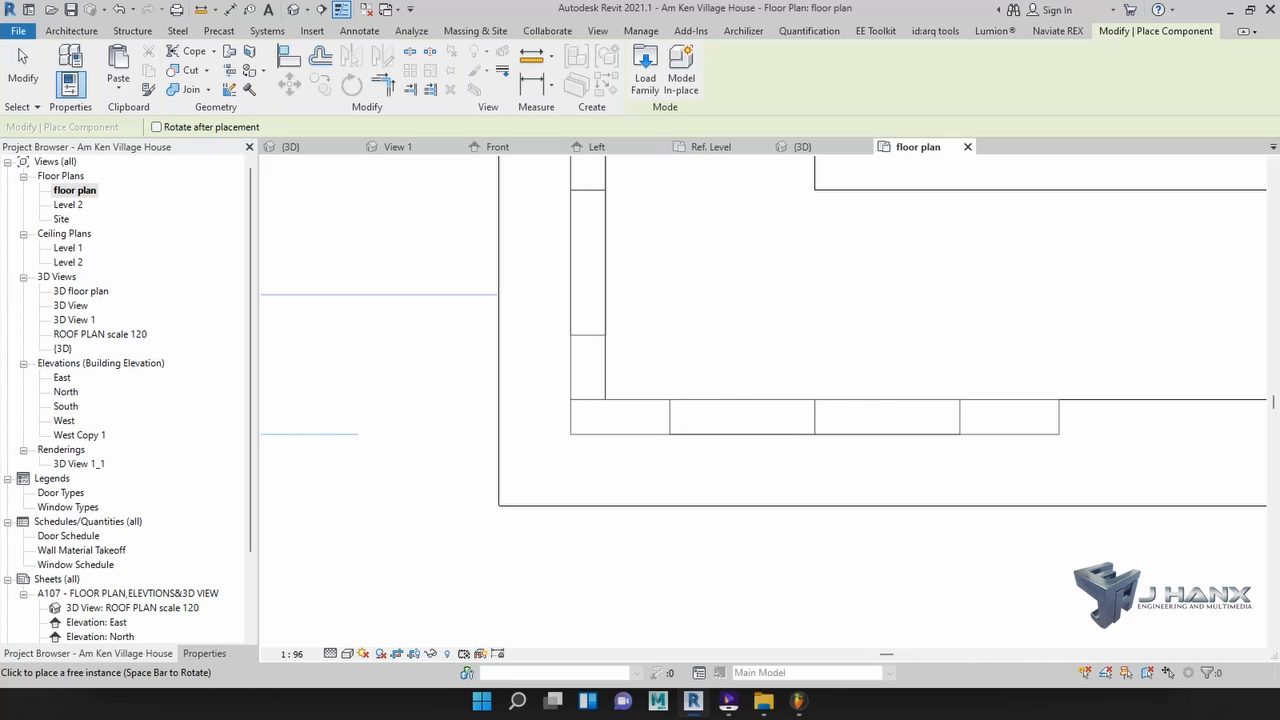
pyautogui.scroll(-1, 316, 551)
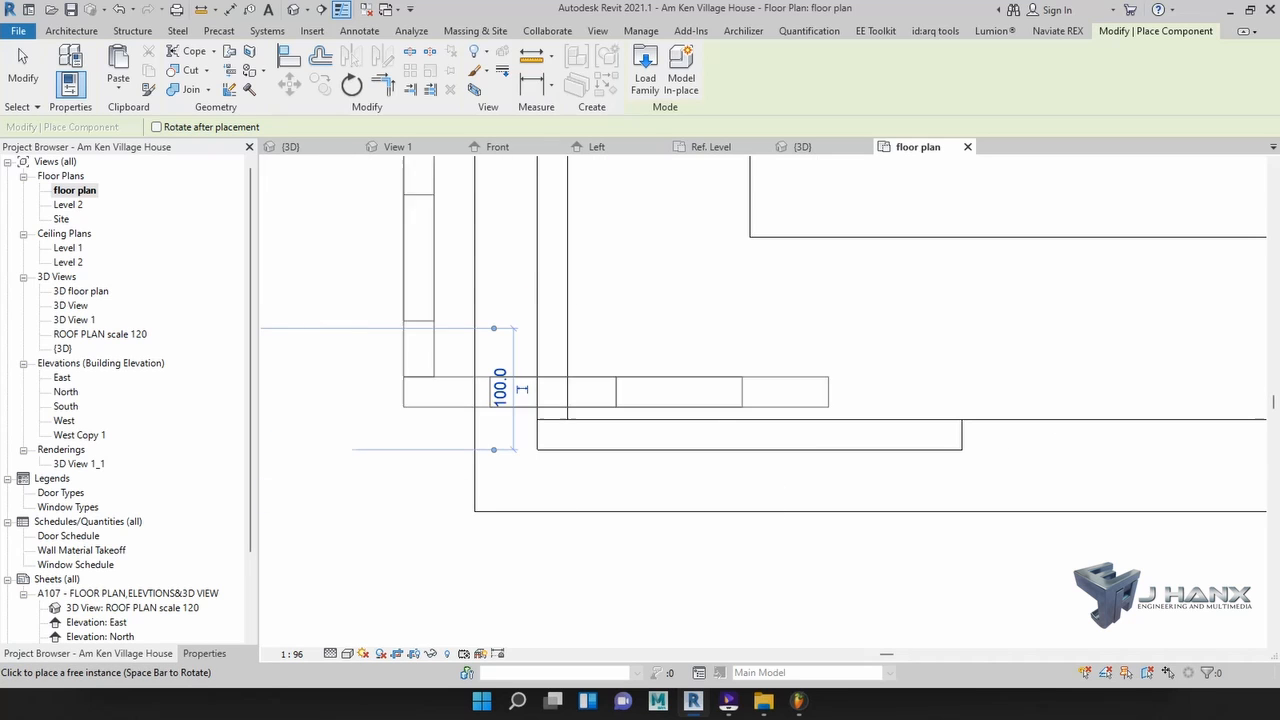
# - Examine the placed corner piece at the base of the master bedroom's front wall corner in the project's 3D view
pyautogui.click(292, 147)
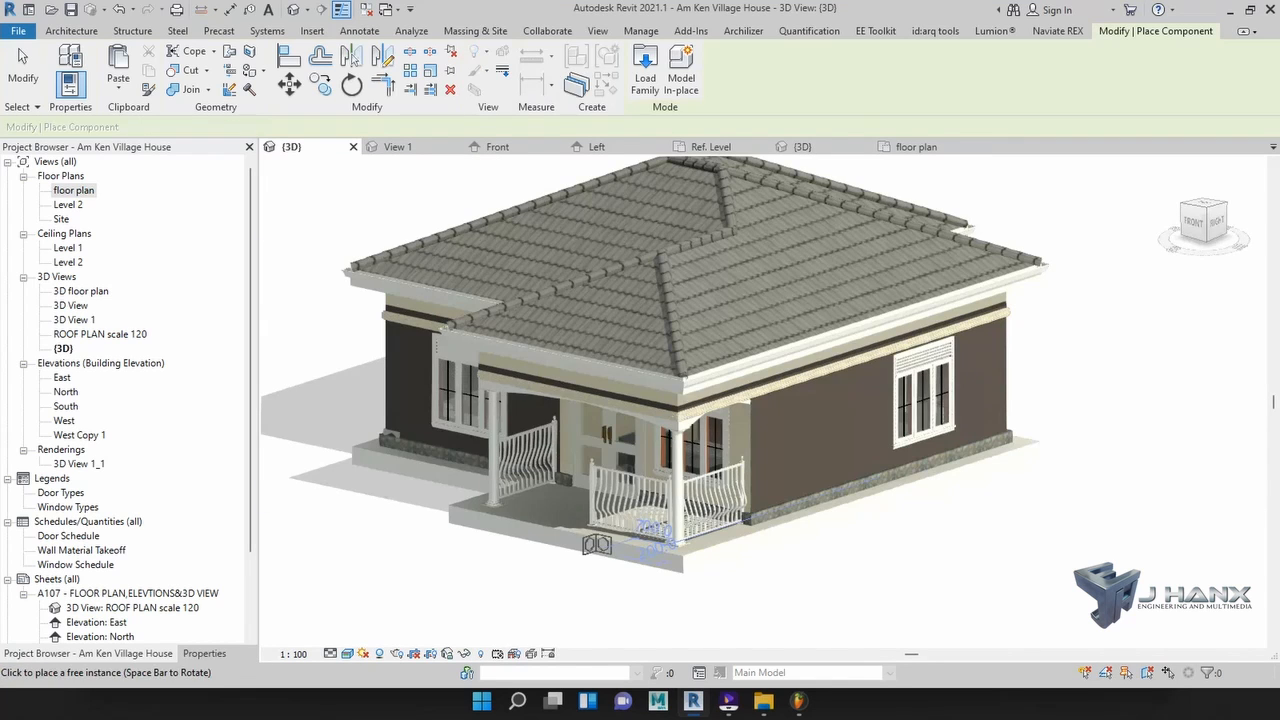
pyautogui.press('Escape')
pyautogui.hotkey('shift', 'w')
pyautogui.moveTo(372, 540); pyautogui.dragTo(585, 510)
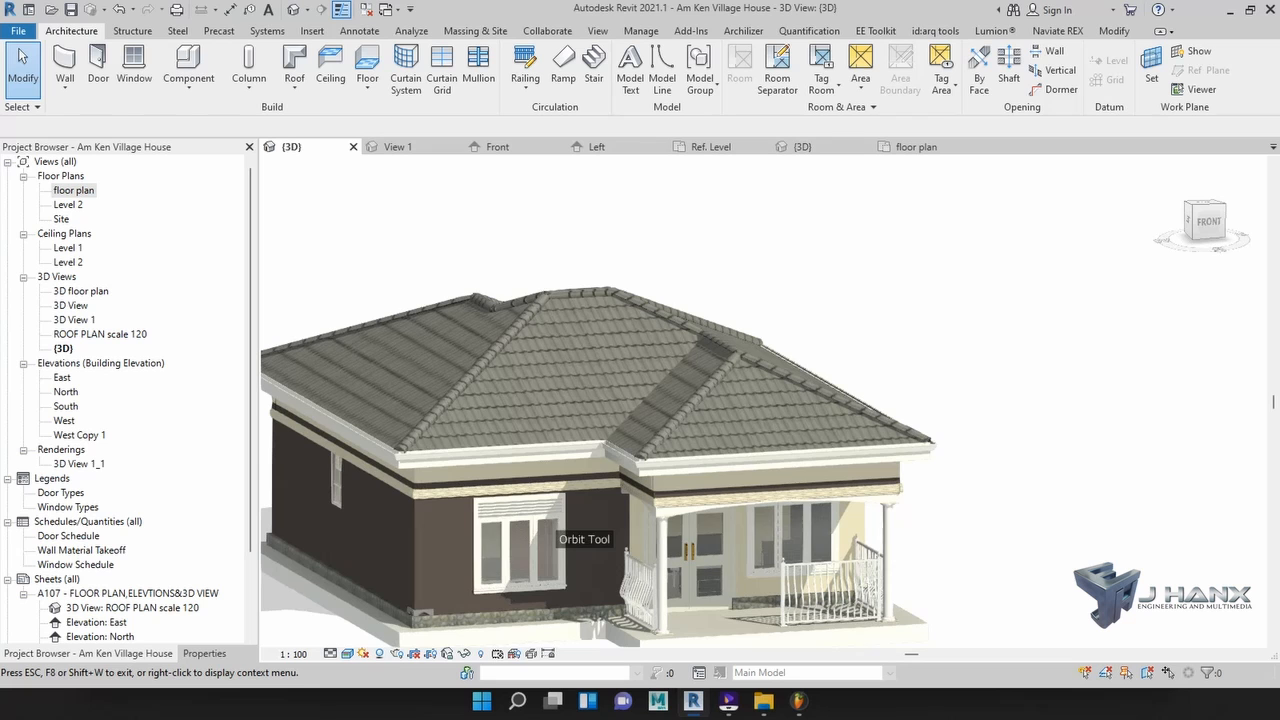
pyautogui.moveTo(556, 600); pyautogui.dragTo(663, 528)
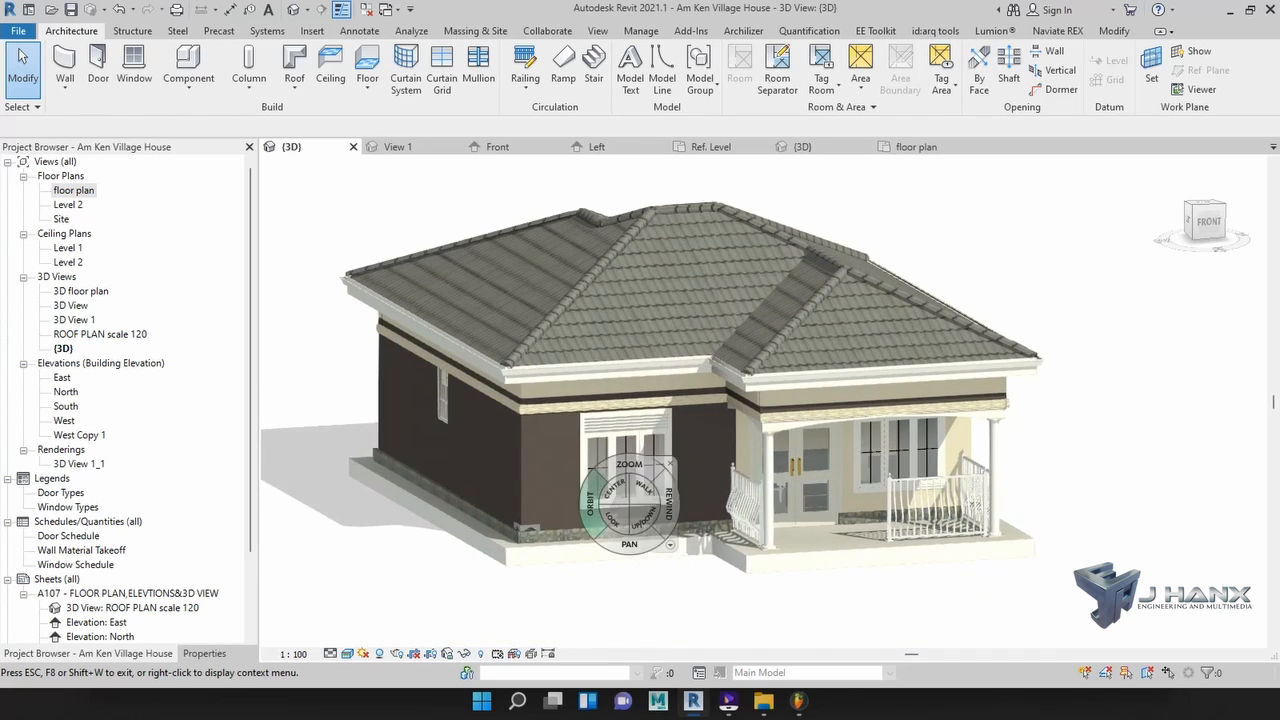
pyautogui.scroll(-1, 612, 502)
pyautogui.scroll(5, 484, 512)
pyautogui.scroll(-1, 460, 508)
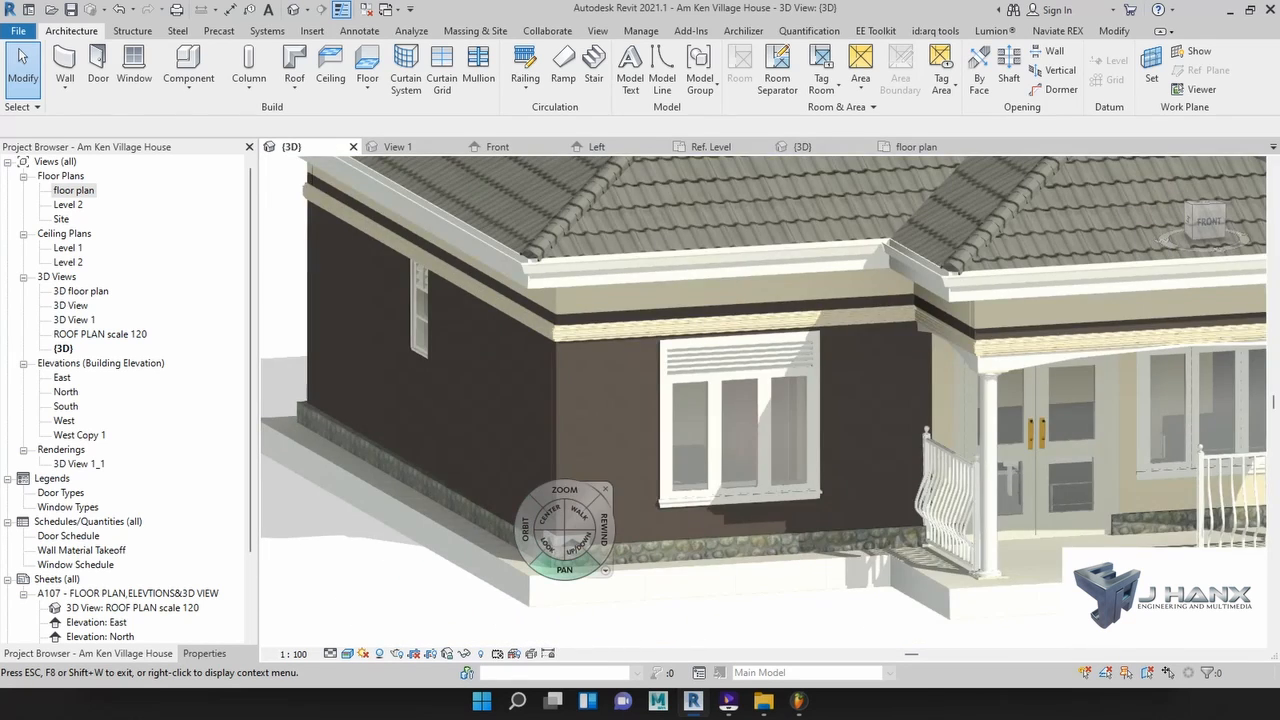
pyautogui.scroll(3, 568, 535)
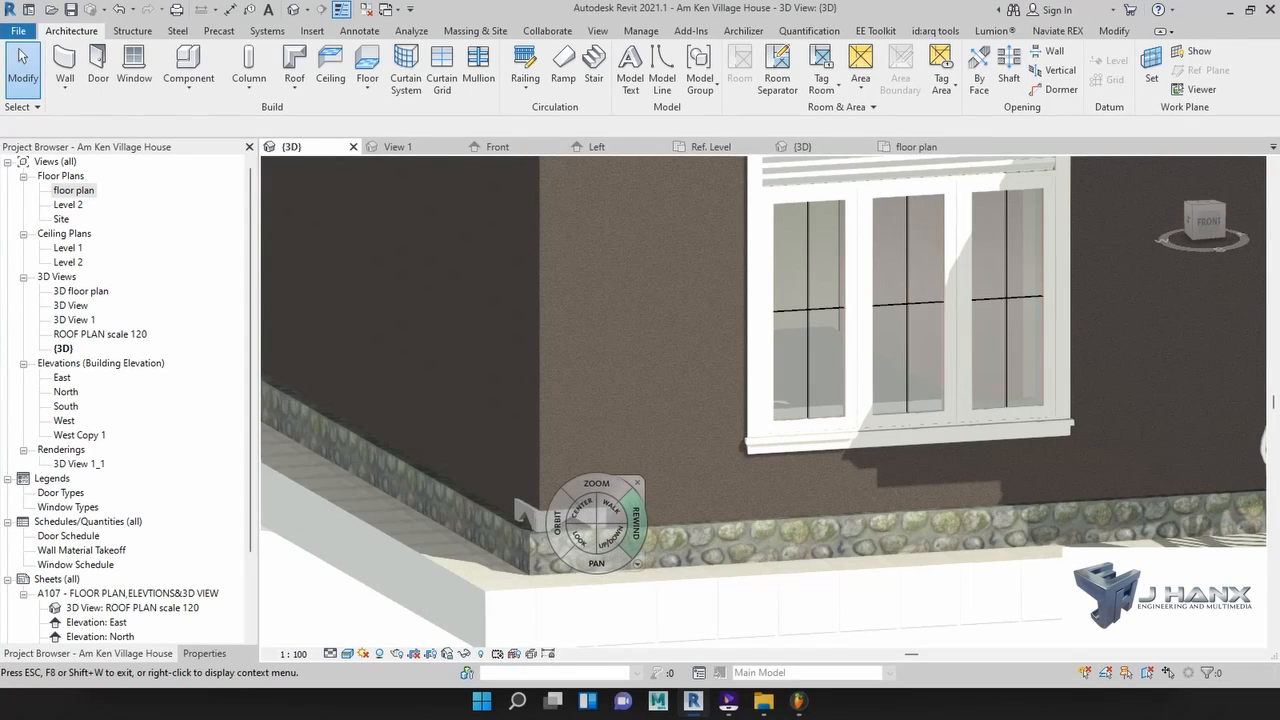
pyautogui.click(637, 484)
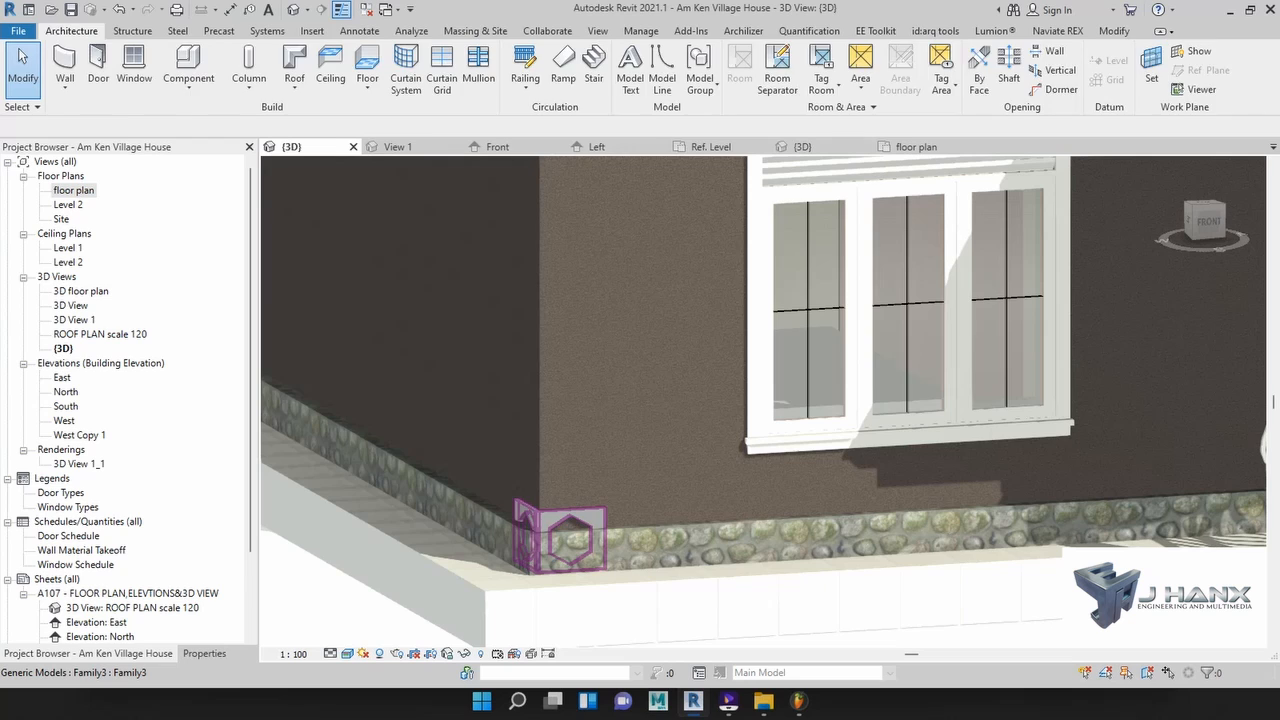
# - Set the placed corner piece's Elevation from Level to 200
pyautogui.click(560, 517)
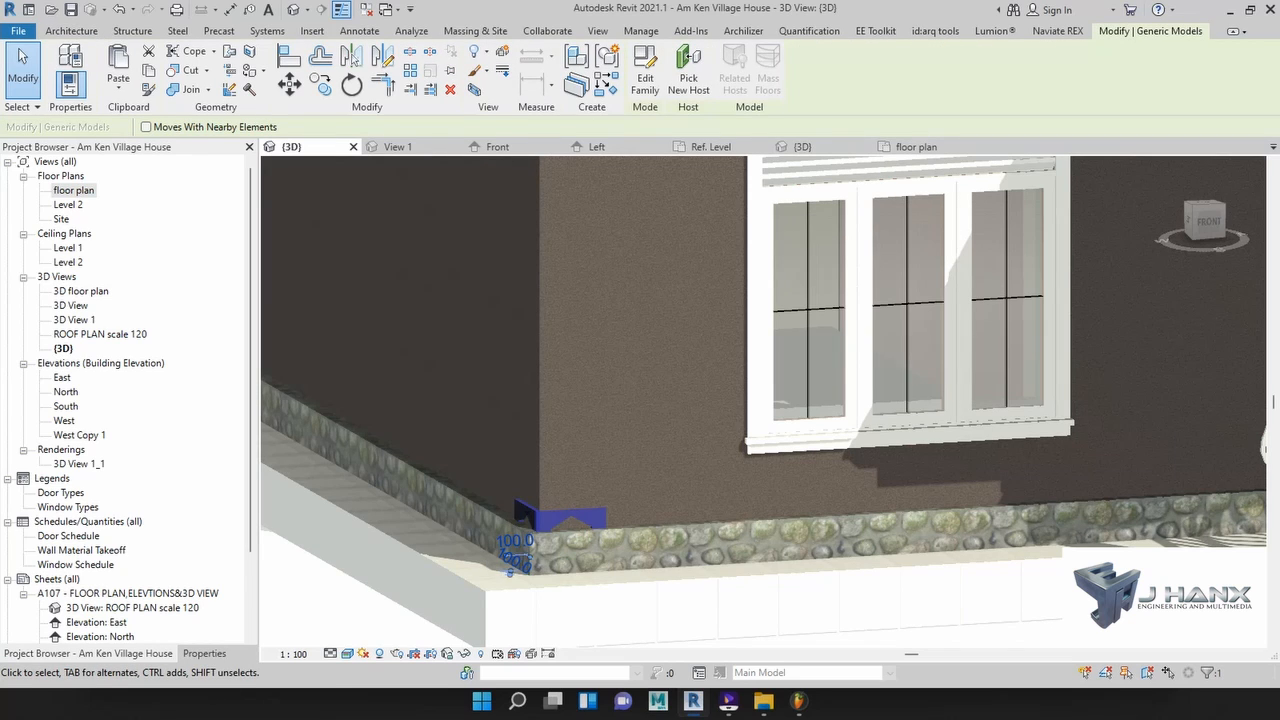
pyautogui.click(204, 653)
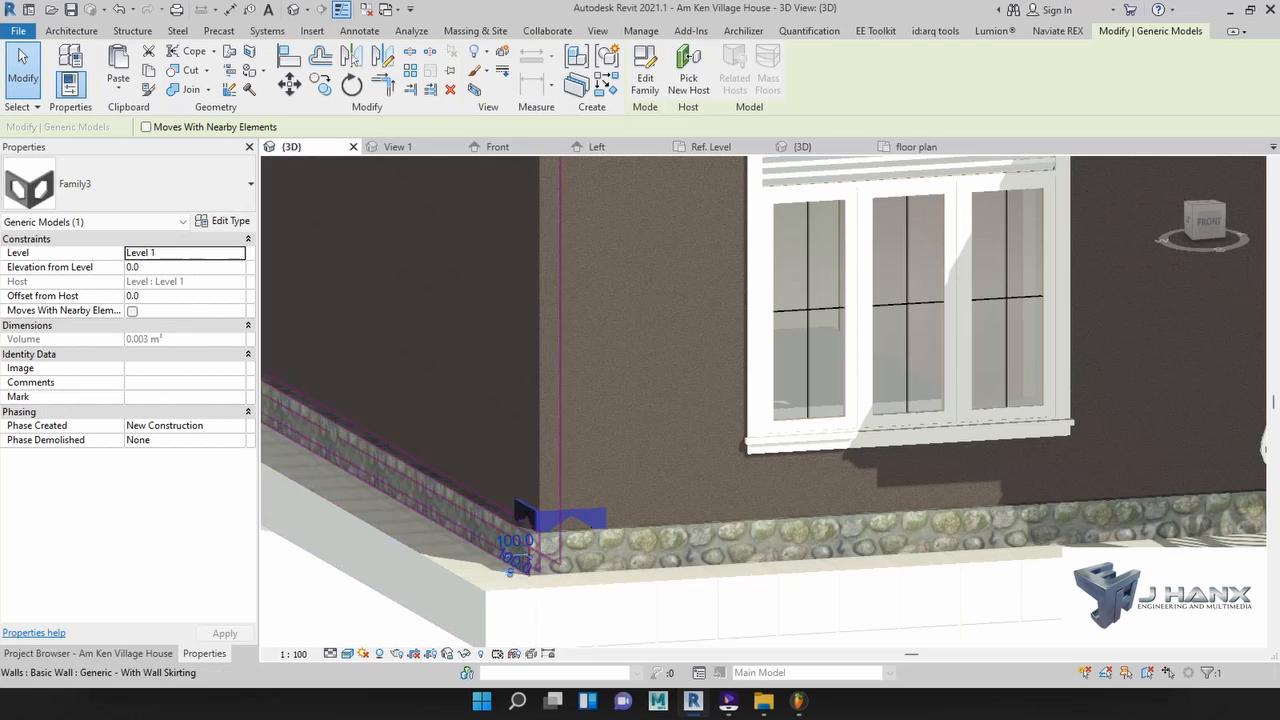
pyautogui.press('Tab')
pyautogui.write('200')
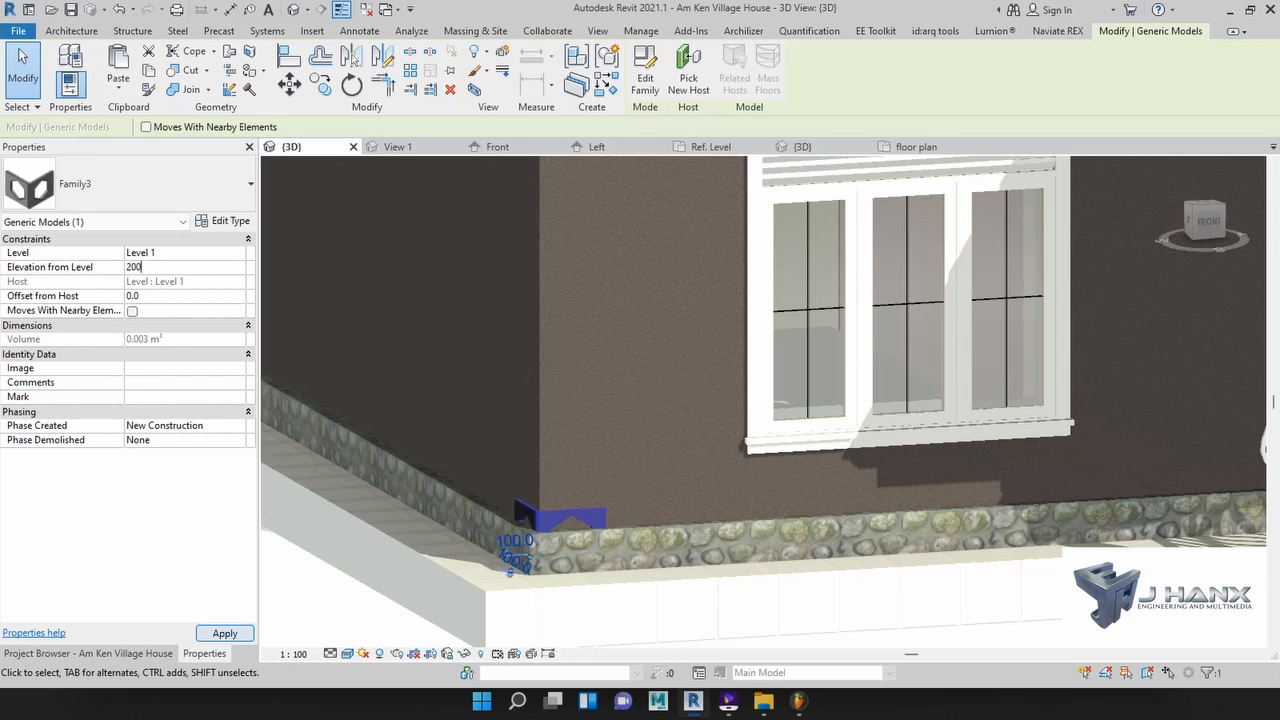
pyautogui.press('Return')
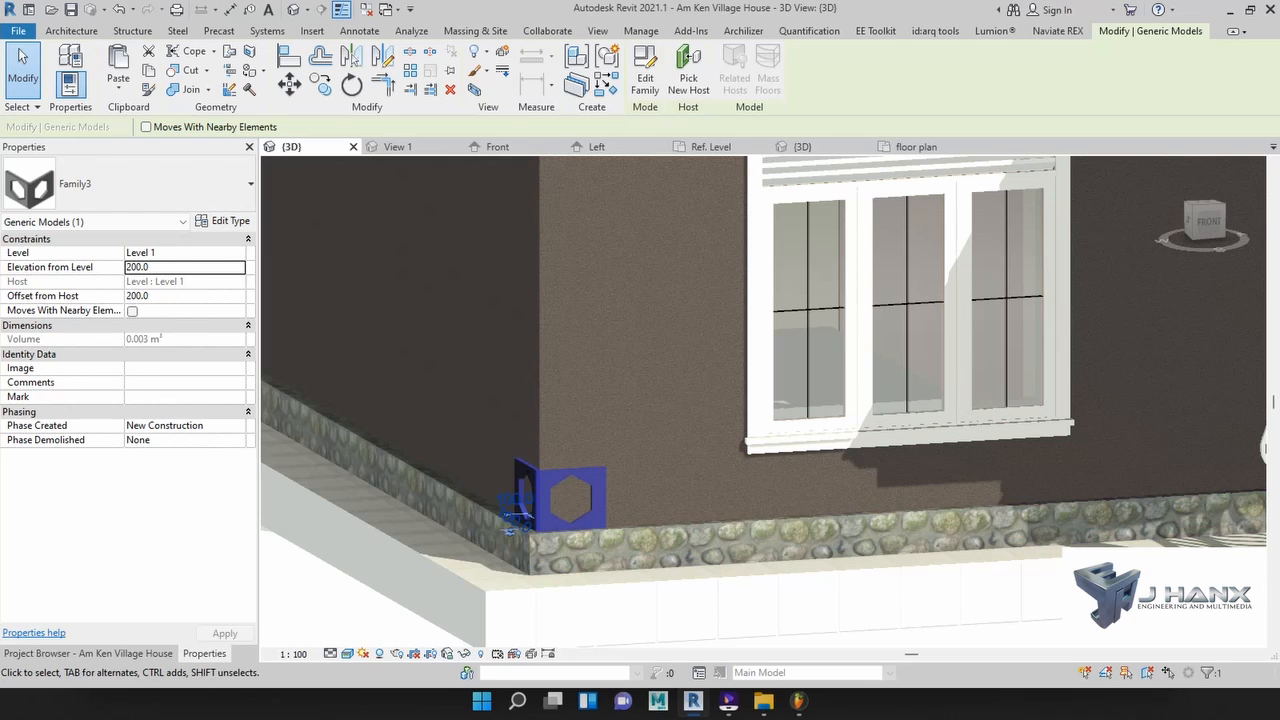
# - Open the South elevation with the corner piece still selected and frame the wall around it
pyautogui.scroll(-3, 486, 604)
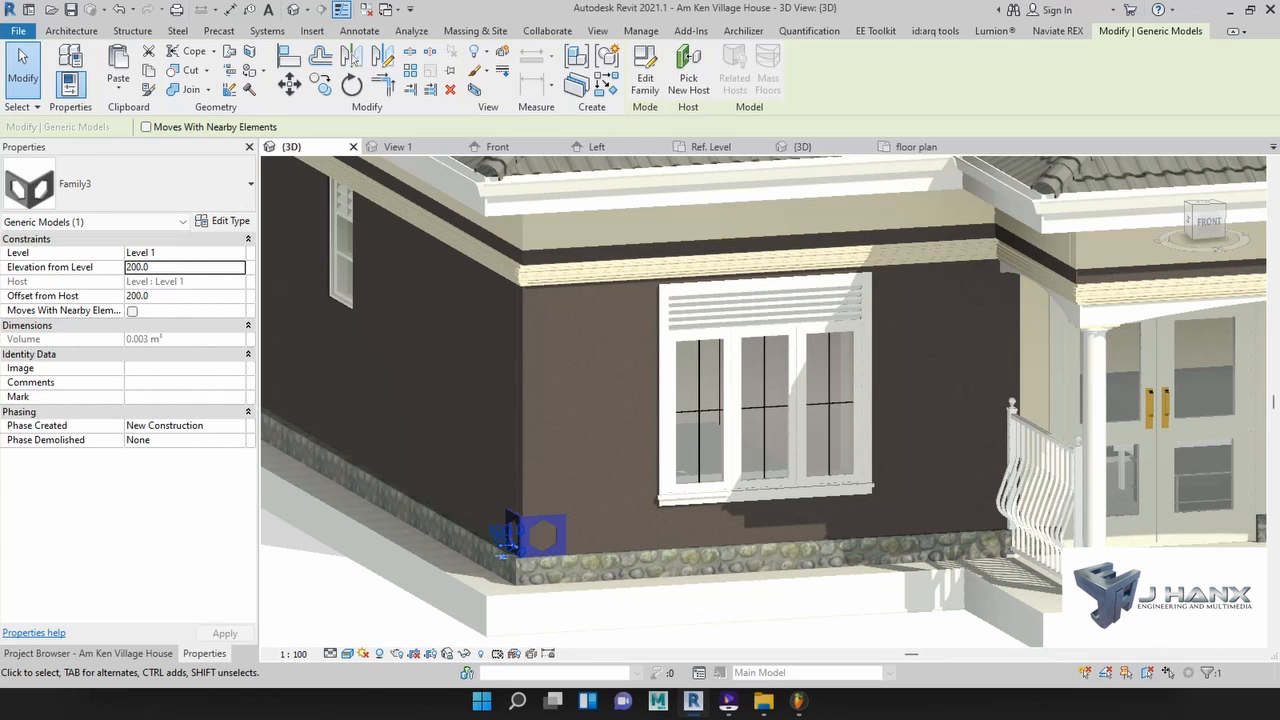
pyautogui.click(88, 653)
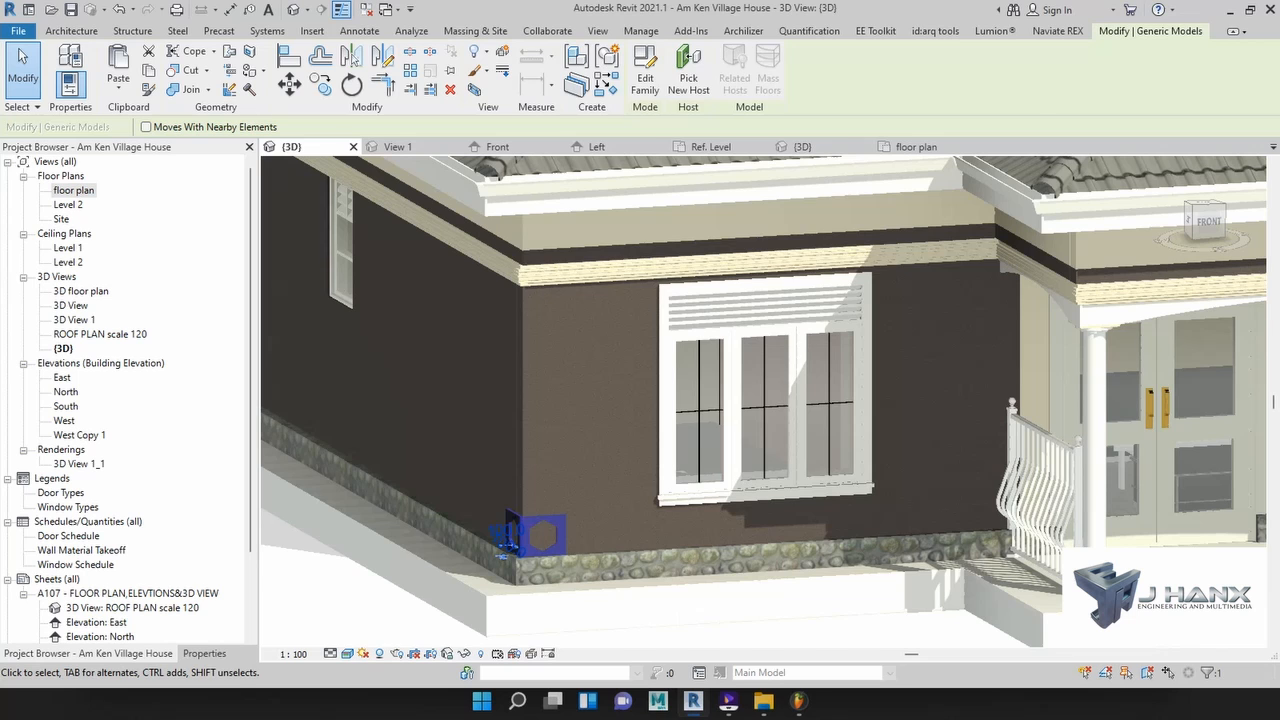
pyautogui.doubleClick(66, 406)
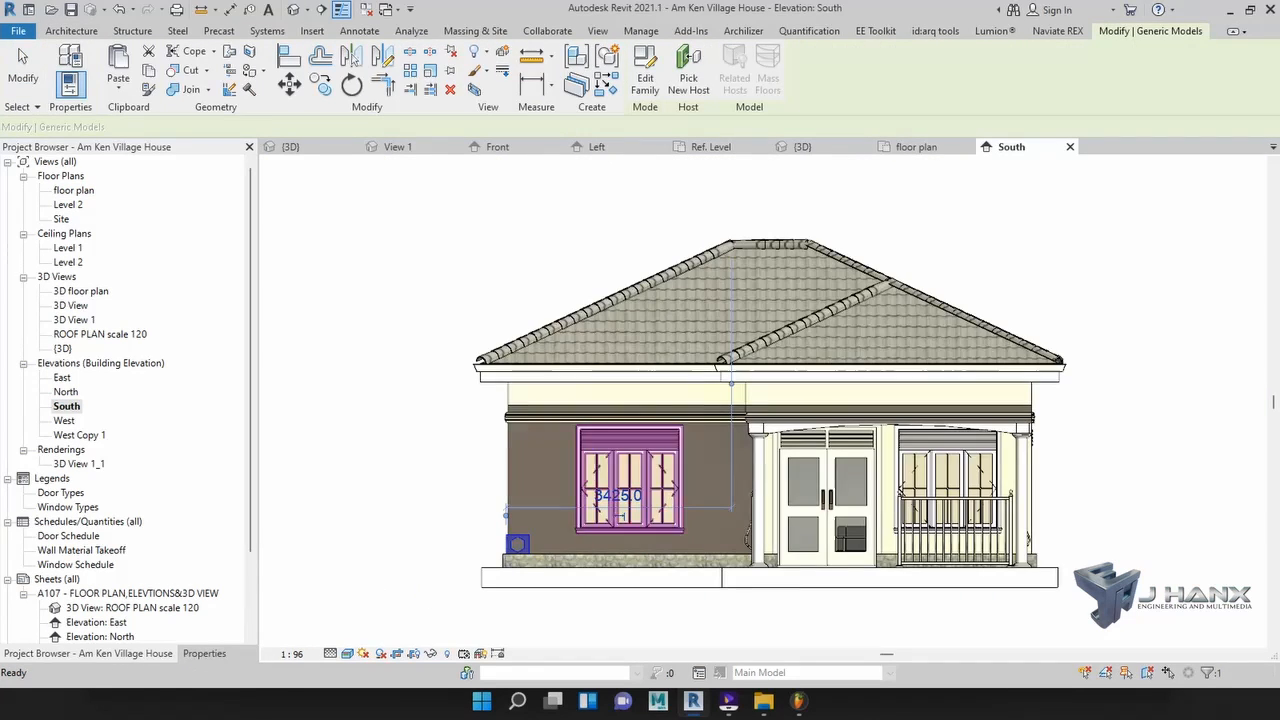
pyautogui.scroll(4, 478, 539)
pyautogui.scroll(-2, 480, 540)
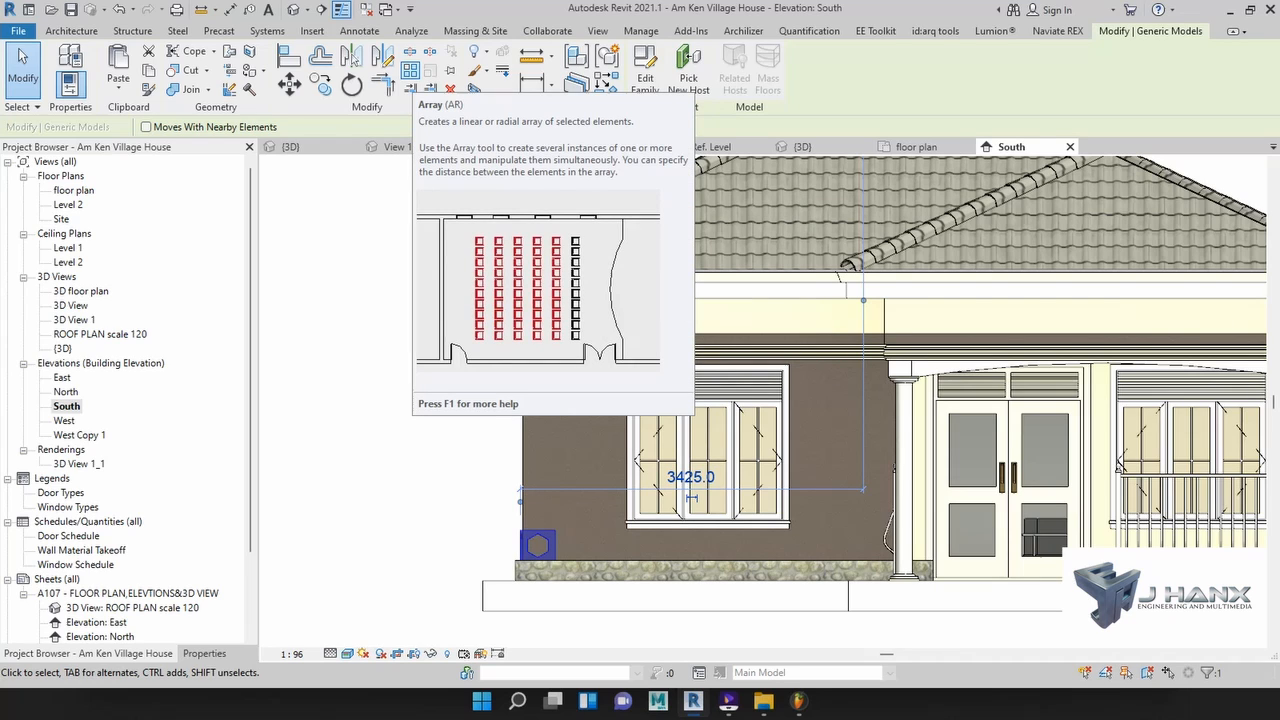
# - Array the corner piece vertically up the wall corner as a grouped linear array of 6 with about 35 mm spacing
pyautogui.press('a')
pyautogui.press('r')
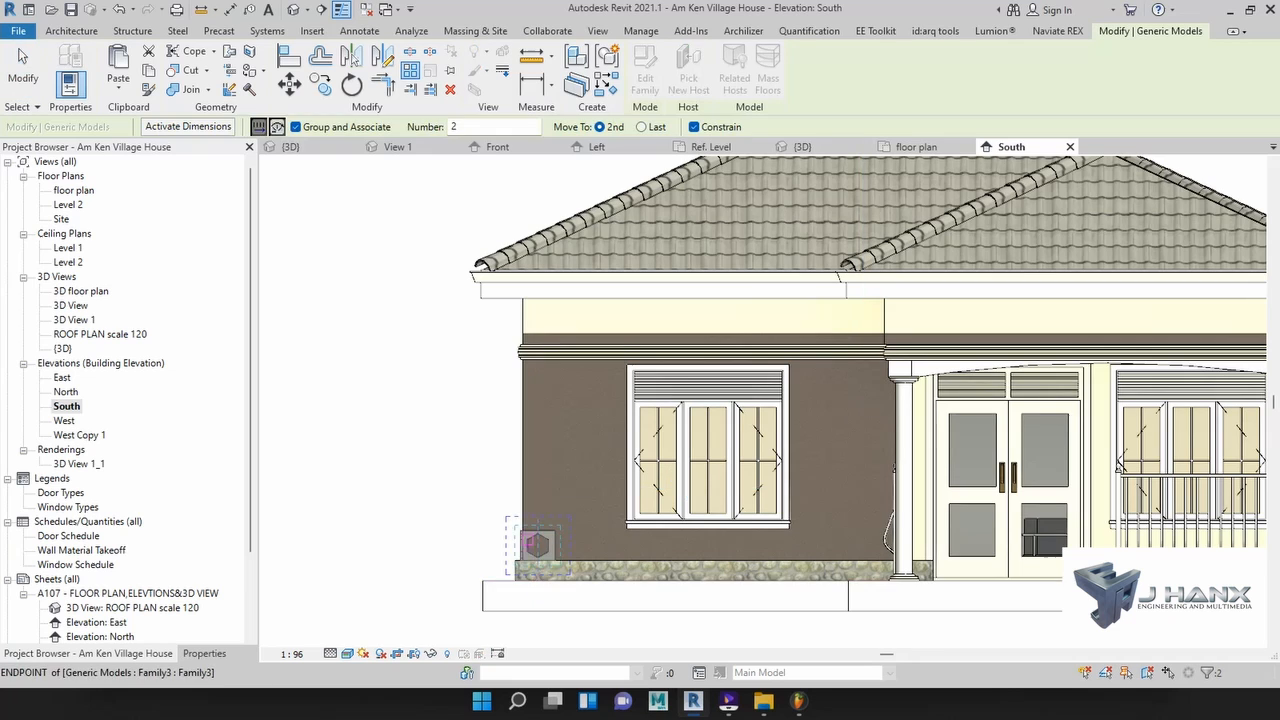
pyautogui.scroll(1, 540, 545)
pyautogui.scroll(4, 507, 562)
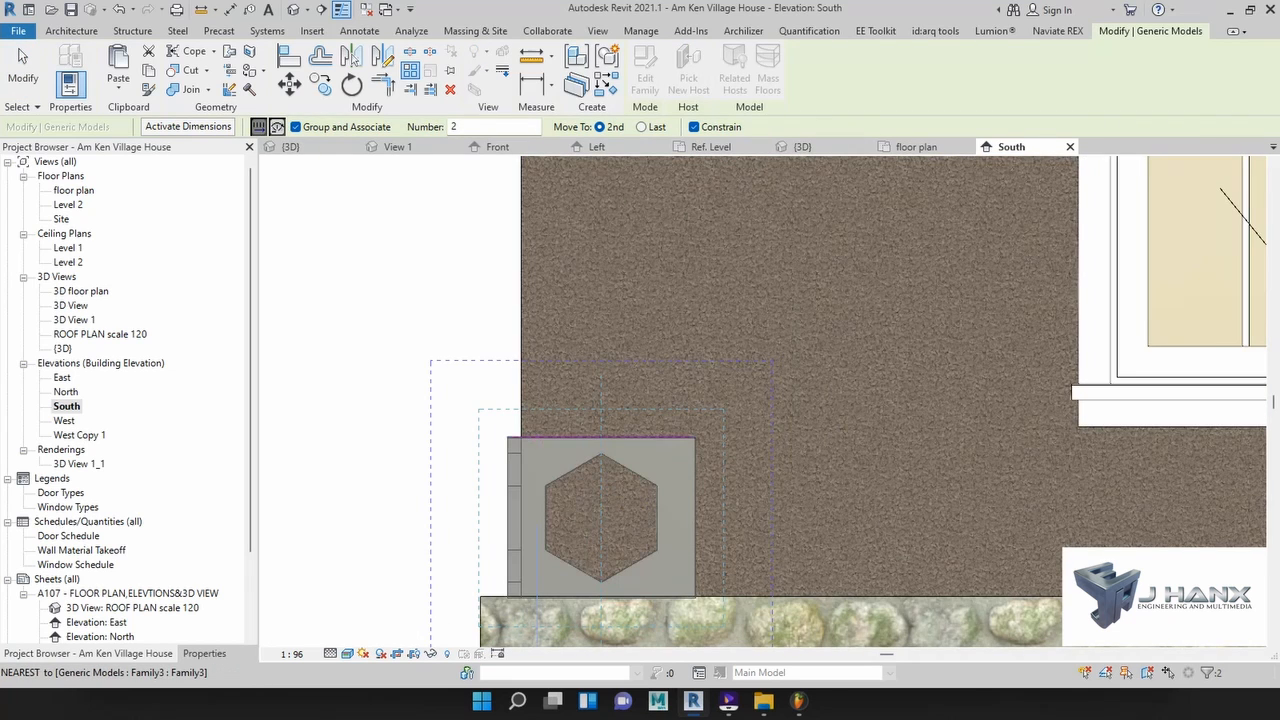
pyautogui.click(540, 437)
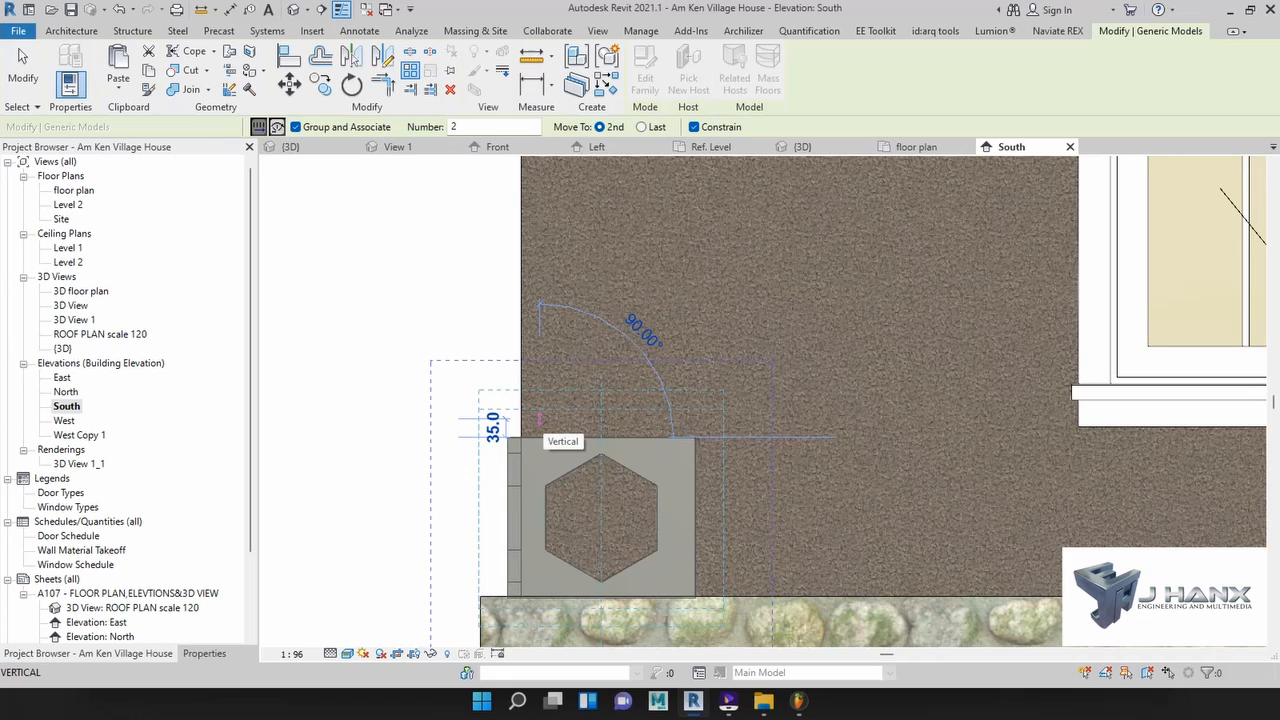
pyautogui.click(540, 420)
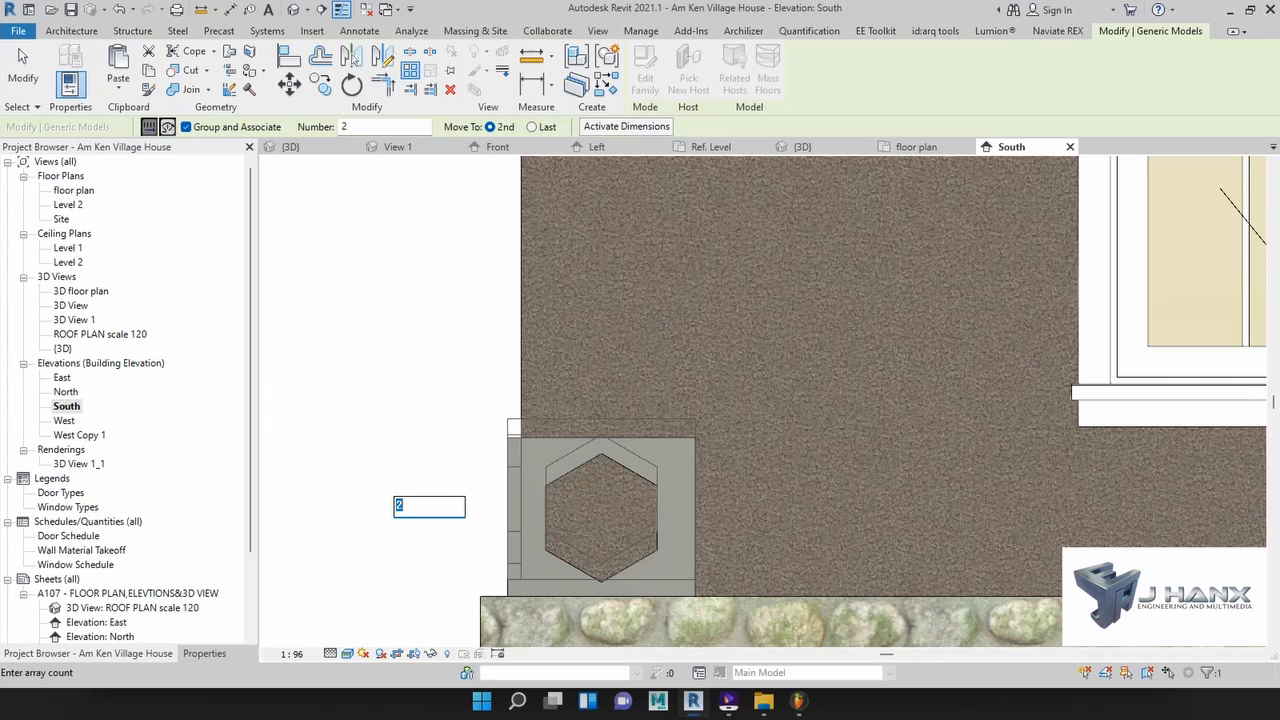
pyautogui.write('6')
pyautogui.press('Return')
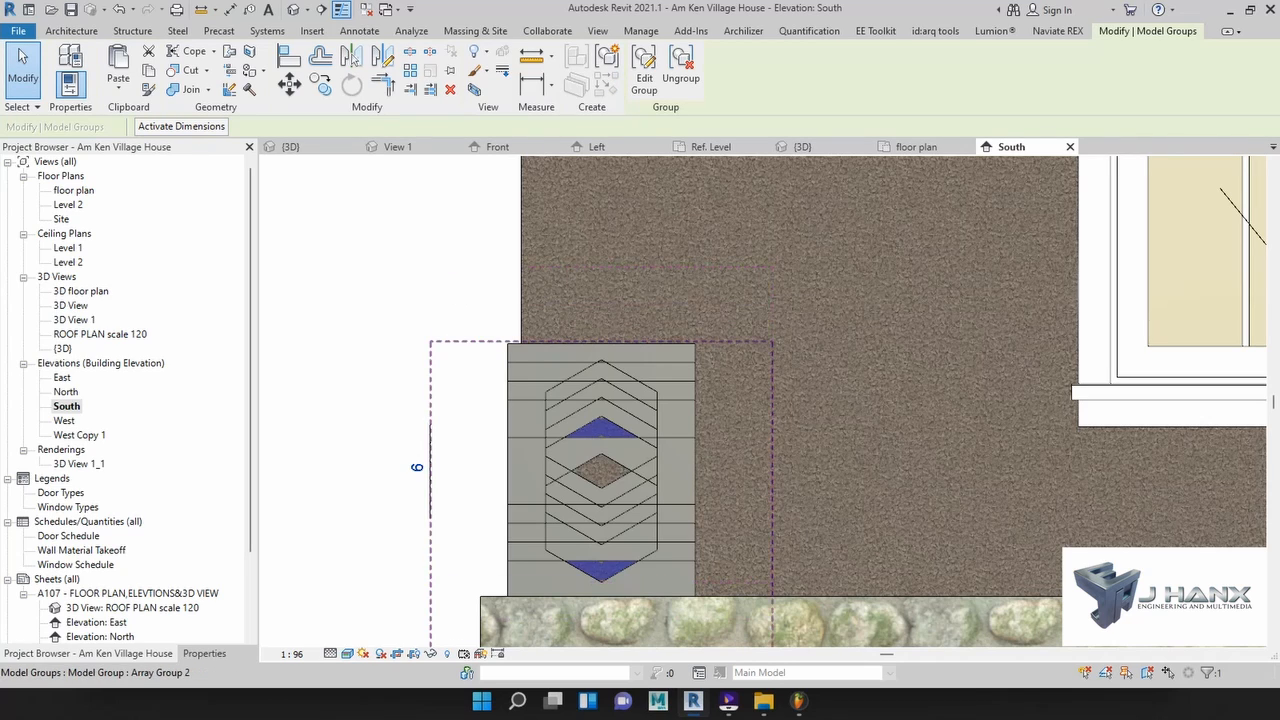
pyautogui.press('Escape')
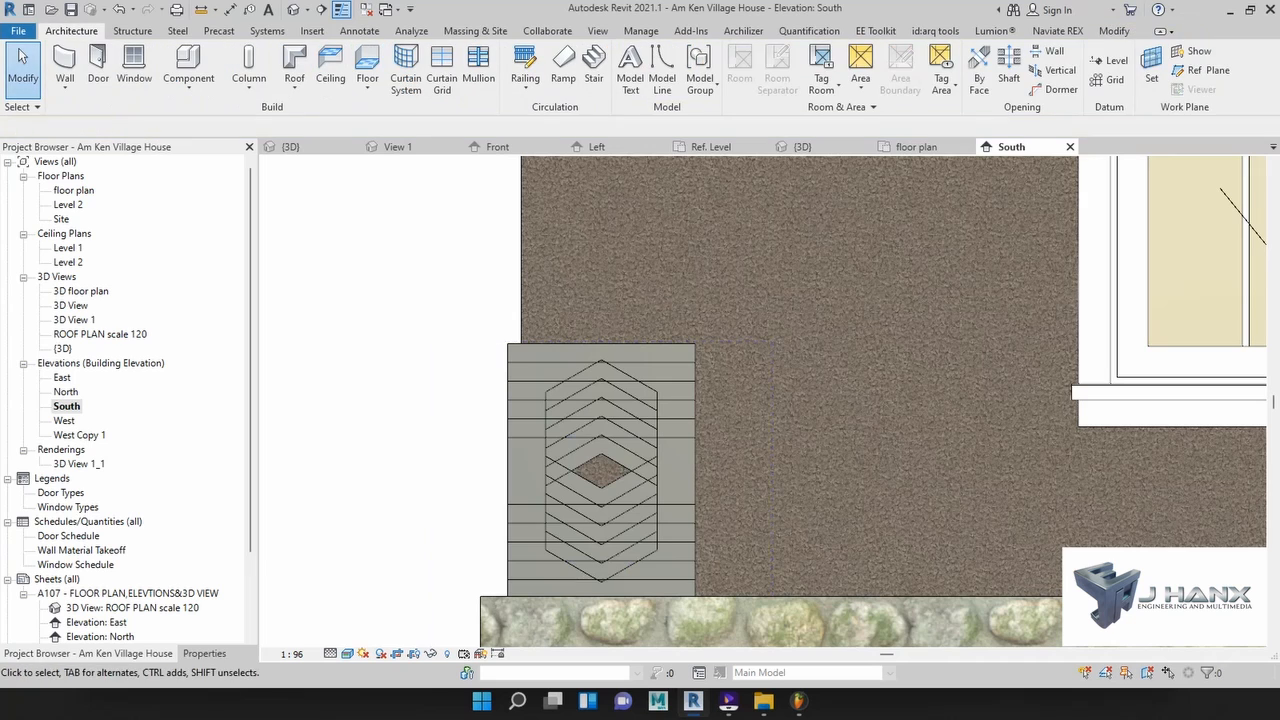
# - Nudge the array's top corner piece upward until the six pieces spread evenly up the wall corner to just beneath the cornice
pyautogui.click(540, 352)
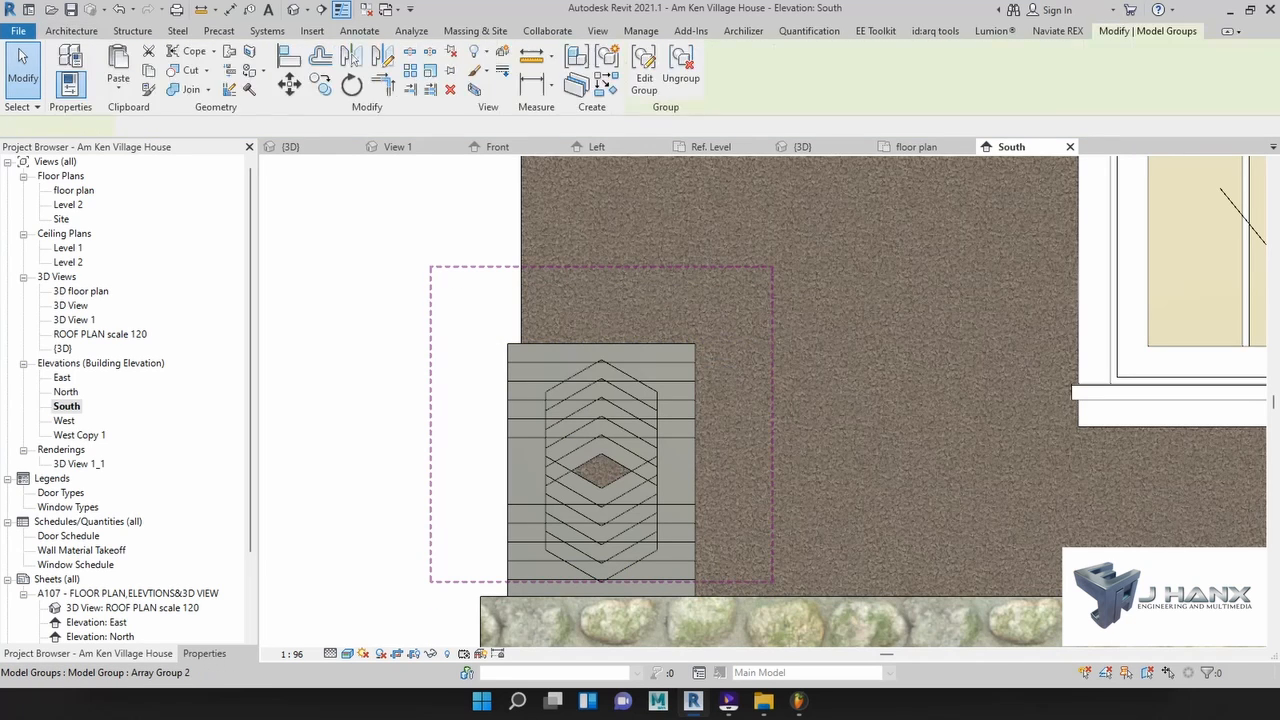
pyautogui.press('Up')
pyautogui.press('Up')
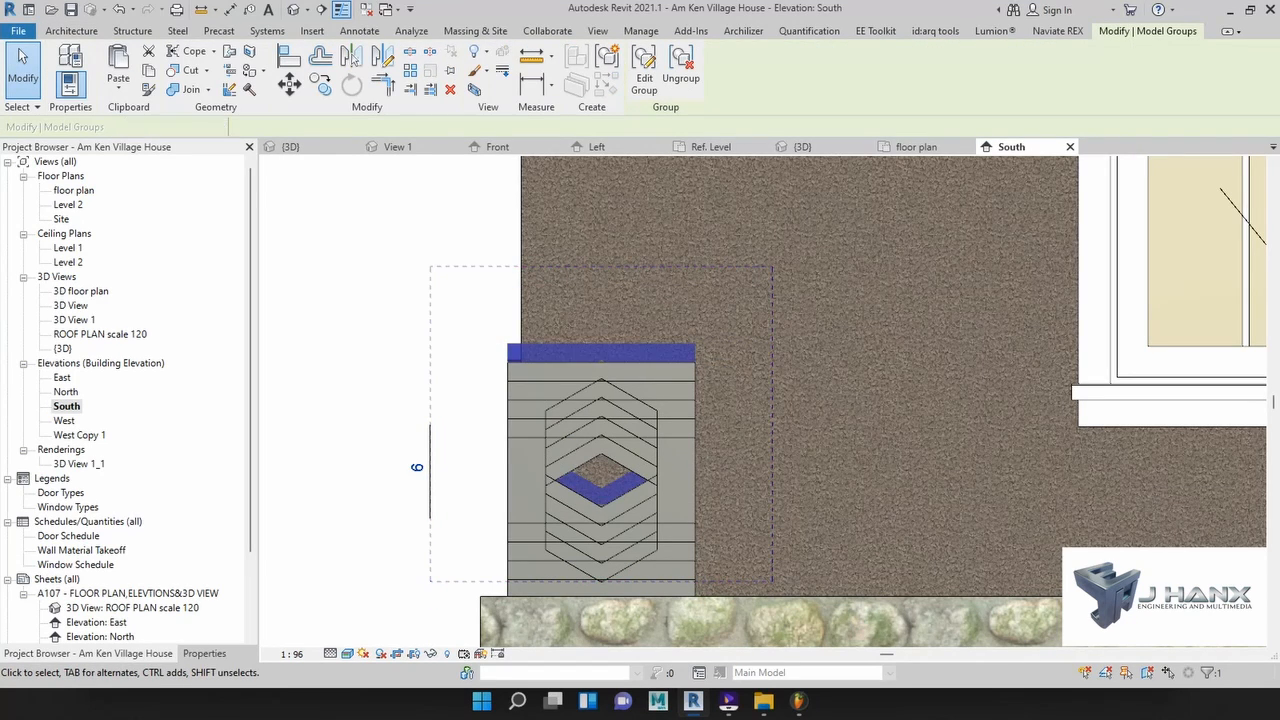
pyautogui.press('Up')
pyautogui.press('Up')
pyautogui.press('Up')
pyautogui.press('Up')
pyautogui.press('Up')
pyautogui.press('Up')
pyautogui.press('Up')
pyautogui.press('Up')
pyautogui.press('Up')
pyautogui.press('Up')
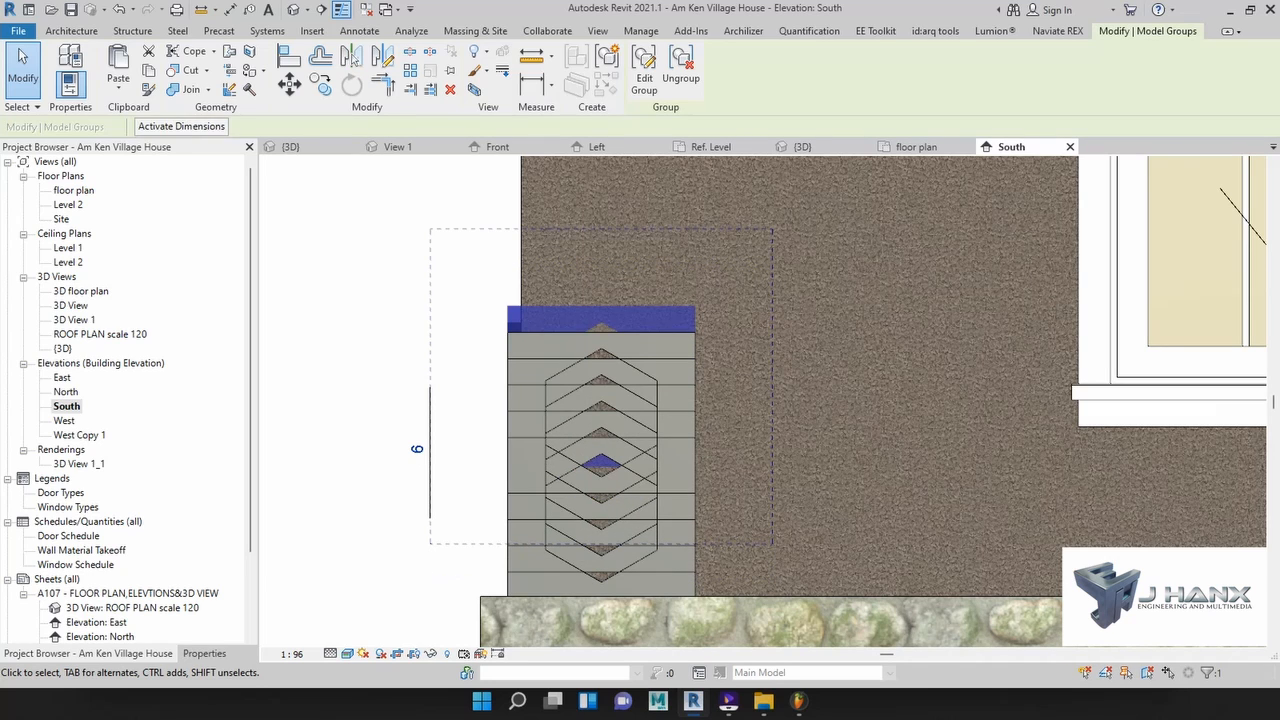
pyautogui.press('Up')
pyautogui.press('Up')
pyautogui.press('Up')
pyautogui.press('Up')
pyautogui.press('Up')
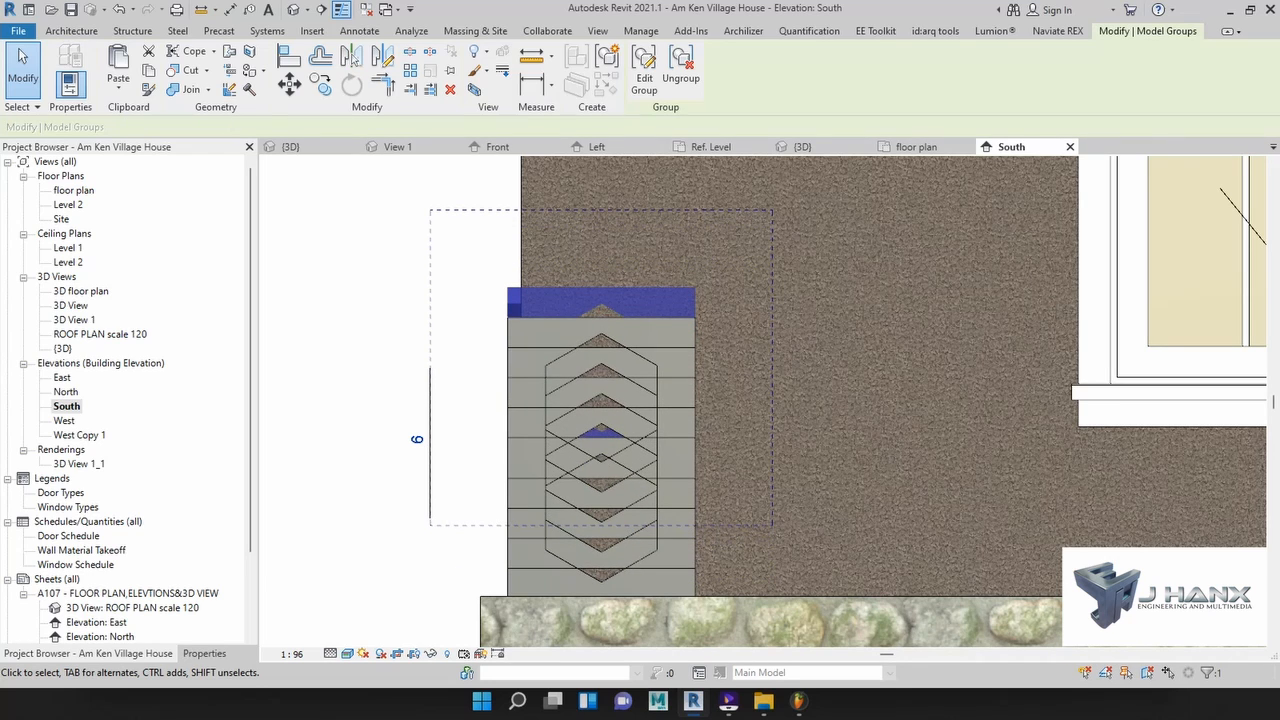
pyautogui.press('Up')
pyautogui.press('Up')
pyautogui.press('Up')
pyautogui.press('Up')
pyautogui.press('Up')
pyautogui.press('Up')
pyautogui.press('Up')
pyautogui.press('Up')
pyautogui.press('Up')
pyautogui.press('Up')
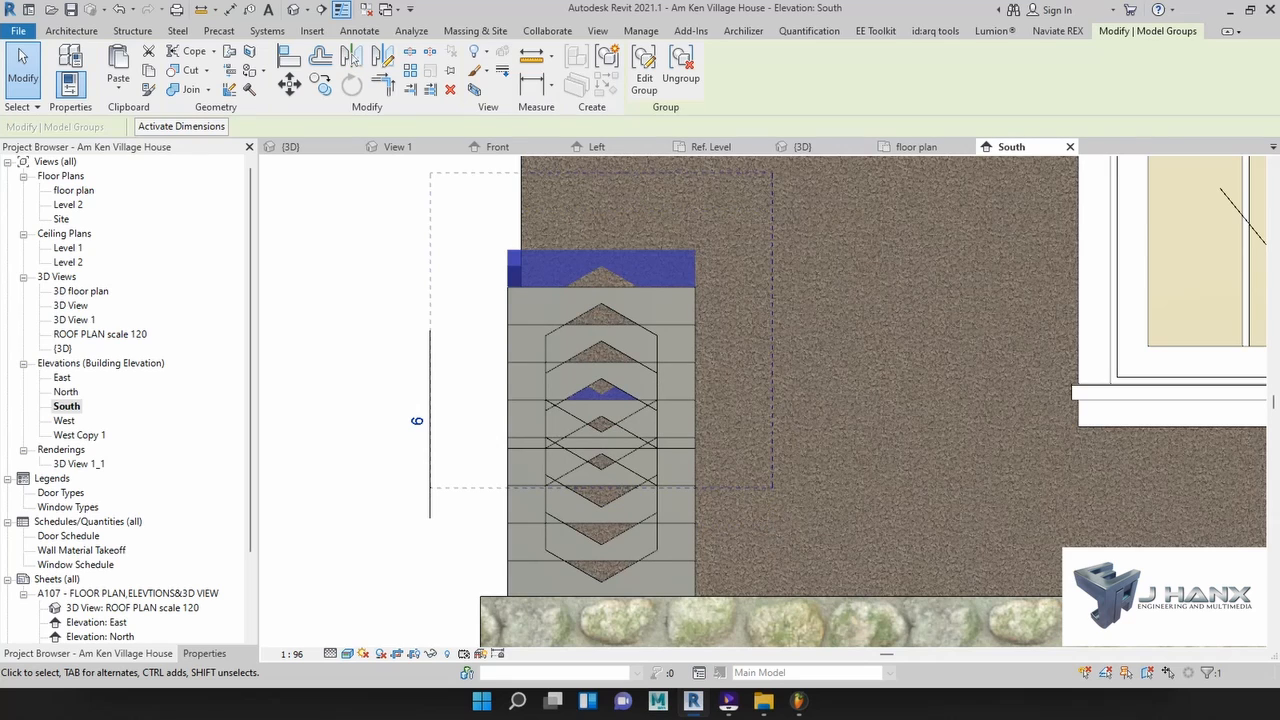
pyautogui.press('Up')
pyautogui.press('Up')
pyautogui.press('Up')
pyautogui.press('Up')
pyautogui.press('Up')
pyautogui.press('Up')
pyautogui.press('Up')
pyautogui.press('Up')
pyautogui.press('Up')
pyautogui.press('Up')
pyautogui.press('Up')
pyautogui.press('Up')
pyautogui.press('Up')
pyautogui.press('Up')
pyautogui.press('Up')
pyautogui.press('Up')
pyautogui.press('Up')
pyautogui.press('Up')
pyautogui.press('Up')
pyautogui.press('Up')
pyautogui.press('Up')
pyautogui.press('Up')
pyautogui.press('Up')
pyautogui.press('Up')
pyautogui.press('Up')
pyautogui.press('Up')
pyautogui.press('Up')
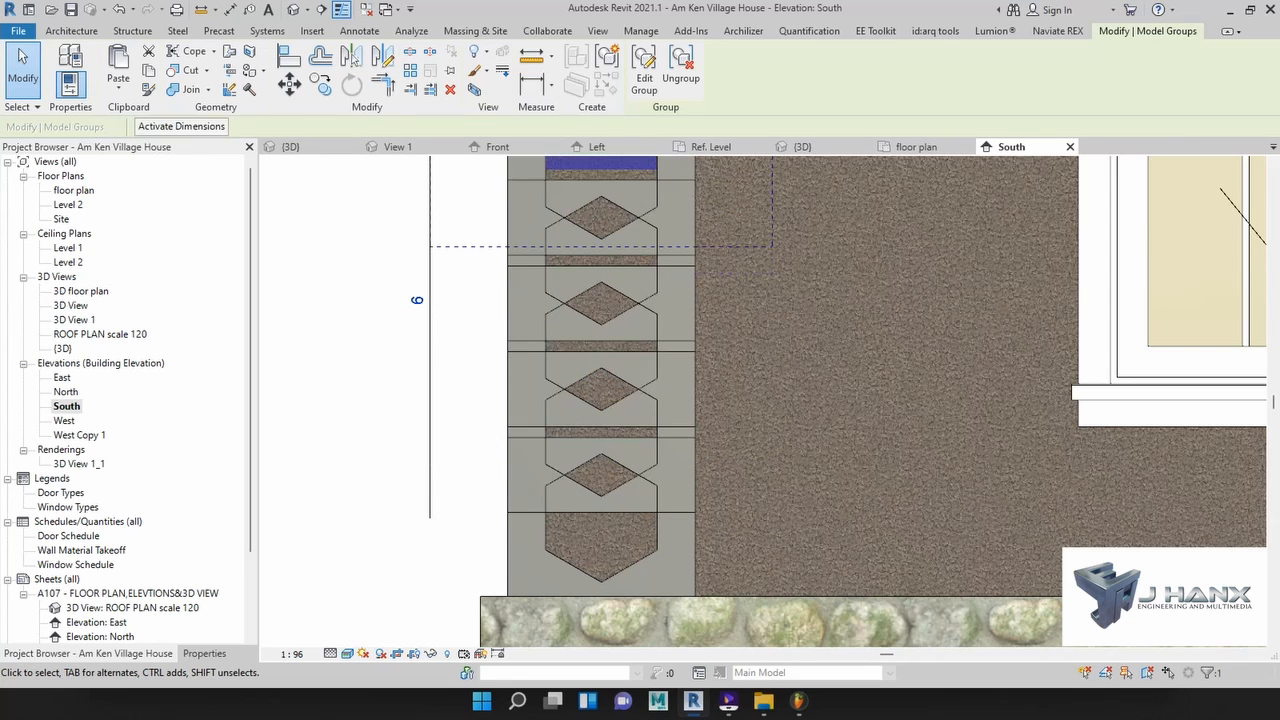
pyautogui.press('Up')
pyautogui.press('Up')
pyautogui.press('Up')
pyautogui.press('Up')
pyautogui.press('Up')
pyautogui.press('Up')
pyautogui.press('Up')
pyautogui.press('Up')
pyautogui.press('Up')
pyautogui.press('Up')
pyautogui.press('Up')
pyautogui.press('Up')
pyautogui.press('Up')
pyautogui.press('Up')
pyautogui.press('Up')
pyautogui.press('Up')
pyautogui.press('Up')
pyautogui.press('Up')
pyautogui.press('Up')
pyautogui.press('Up')
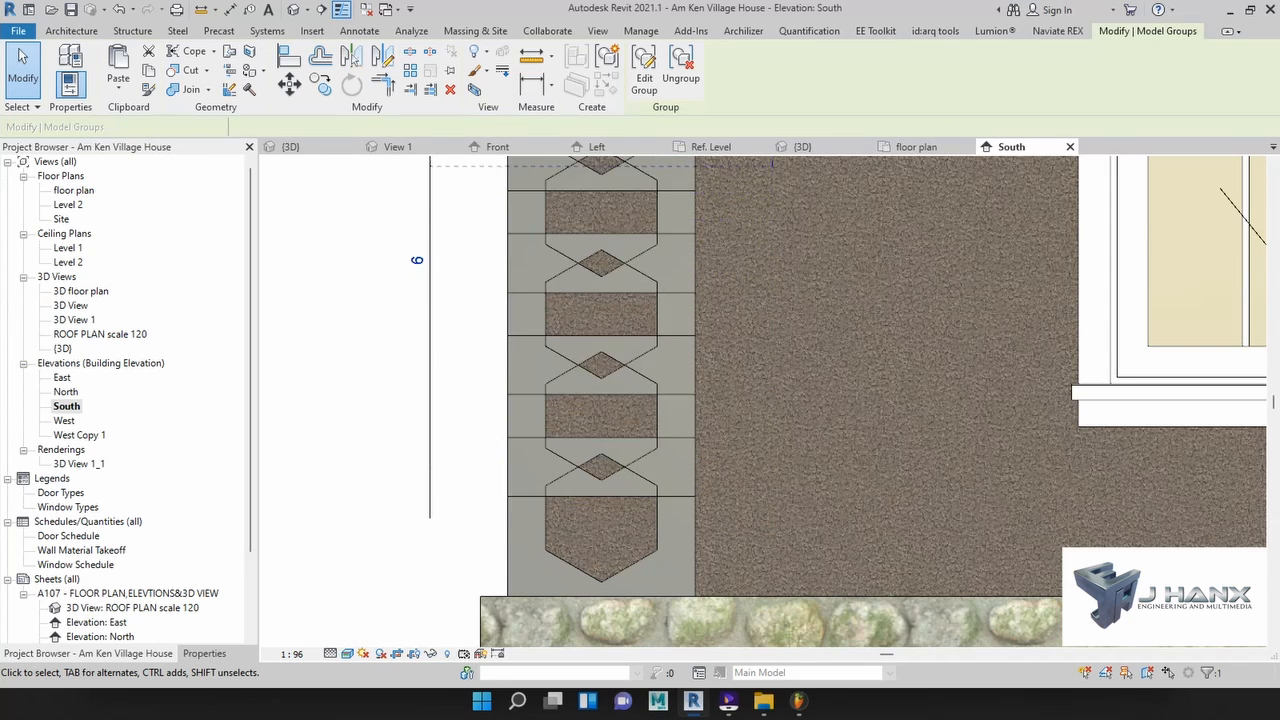
pyautogui.scroll(-5, 775, 518)
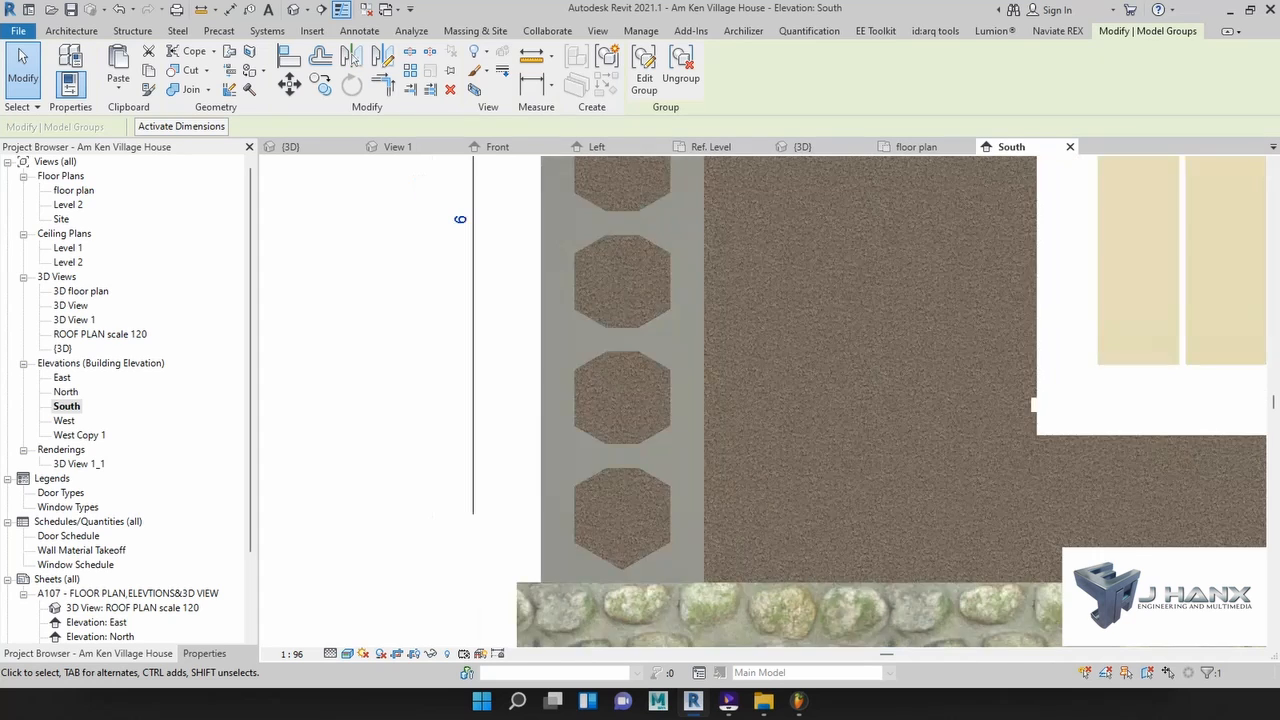
pyautogui.press('Up')
pyautogui.press('Up')
pyautogui.press('Up')
pyautogui.press('Up')
pyautogui.press('Up')
pyautogui.press('Up')
pyautogui.press('Up')
pyautogui.press('Up')
pyautogui.press('Up')
pyautogui.press('Up')
pyautogui.press('Up')
pyautogui.press('Up')
pyautogui.press('Up')
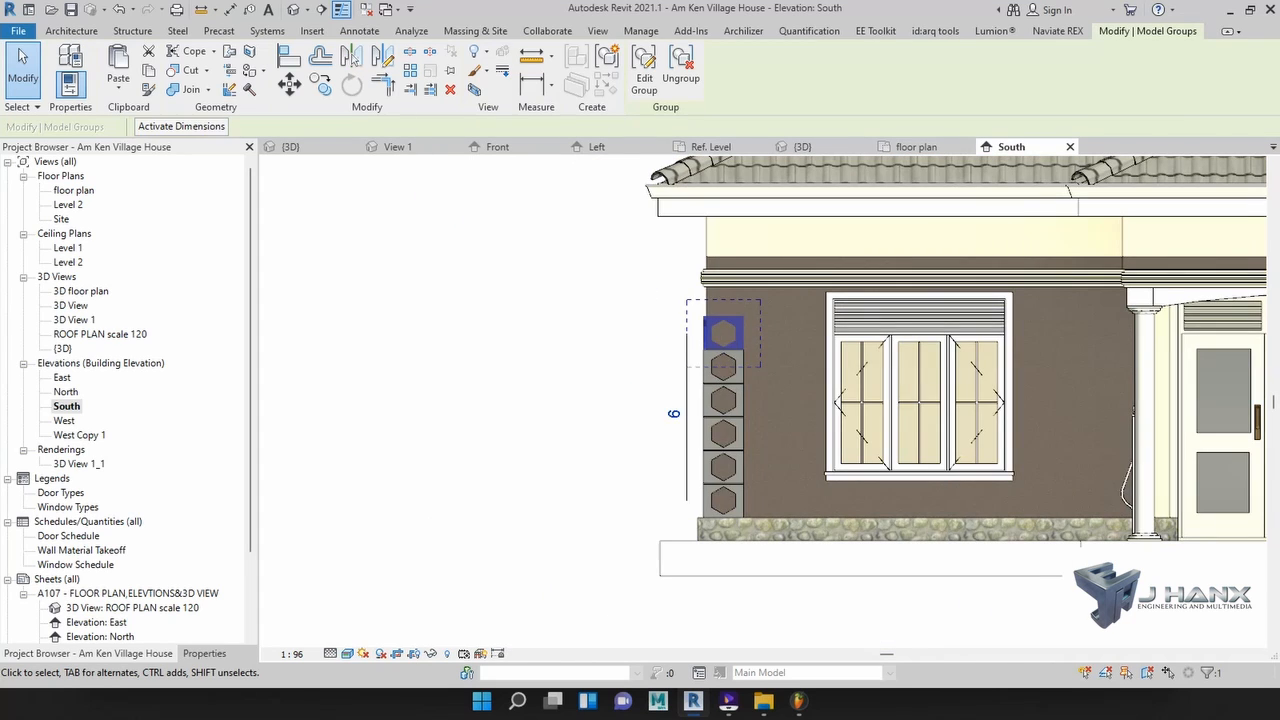
pyautogui.scroll(1, 773, 442)
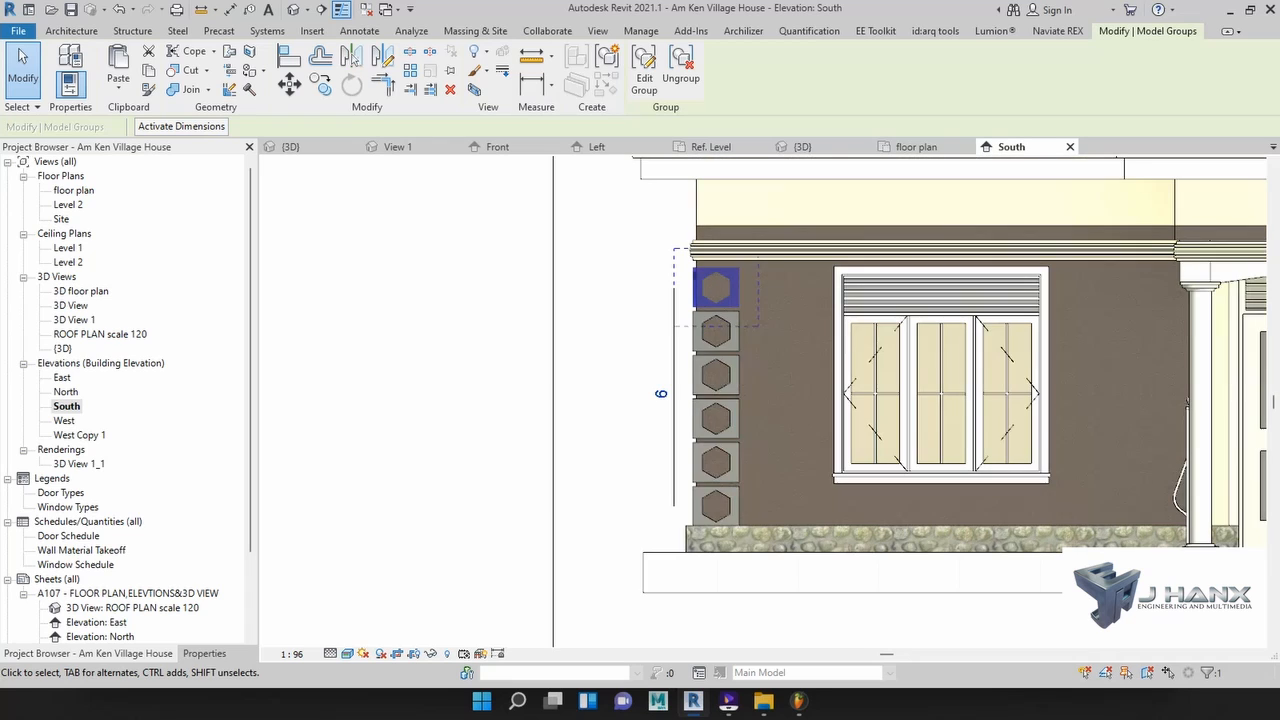
pyautogui.press('Up')
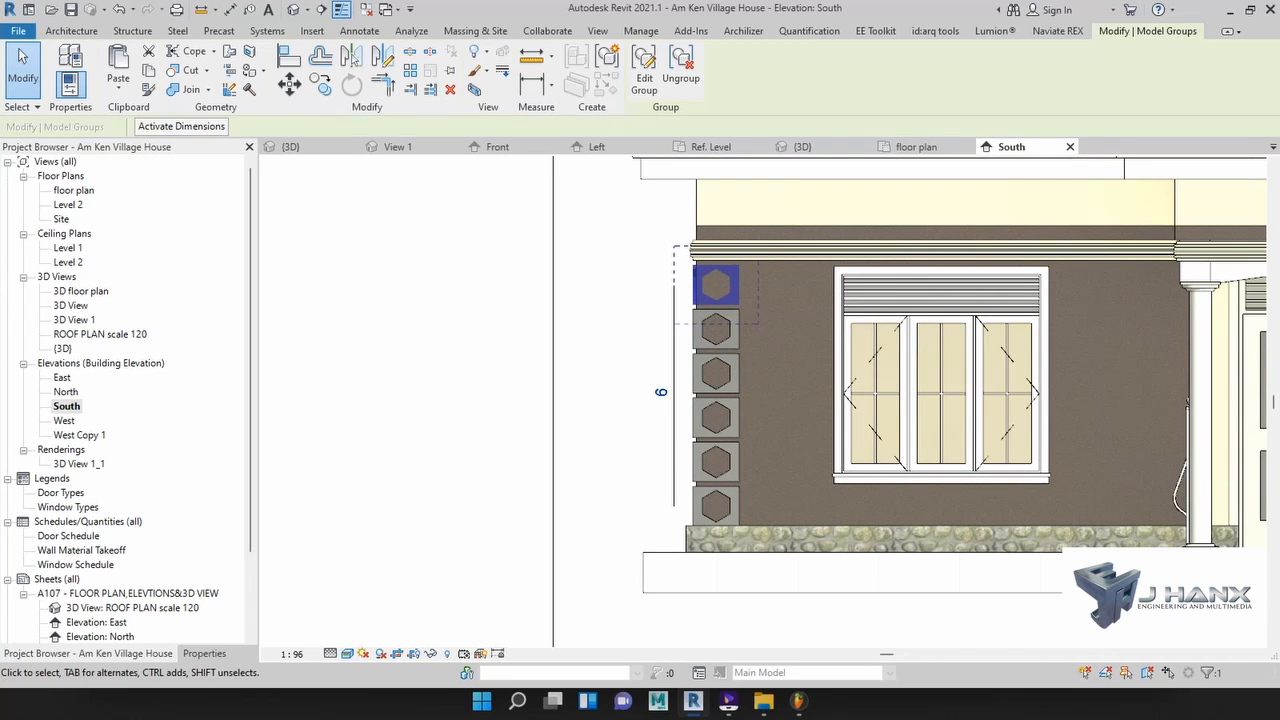
pyautogui.press('Up')
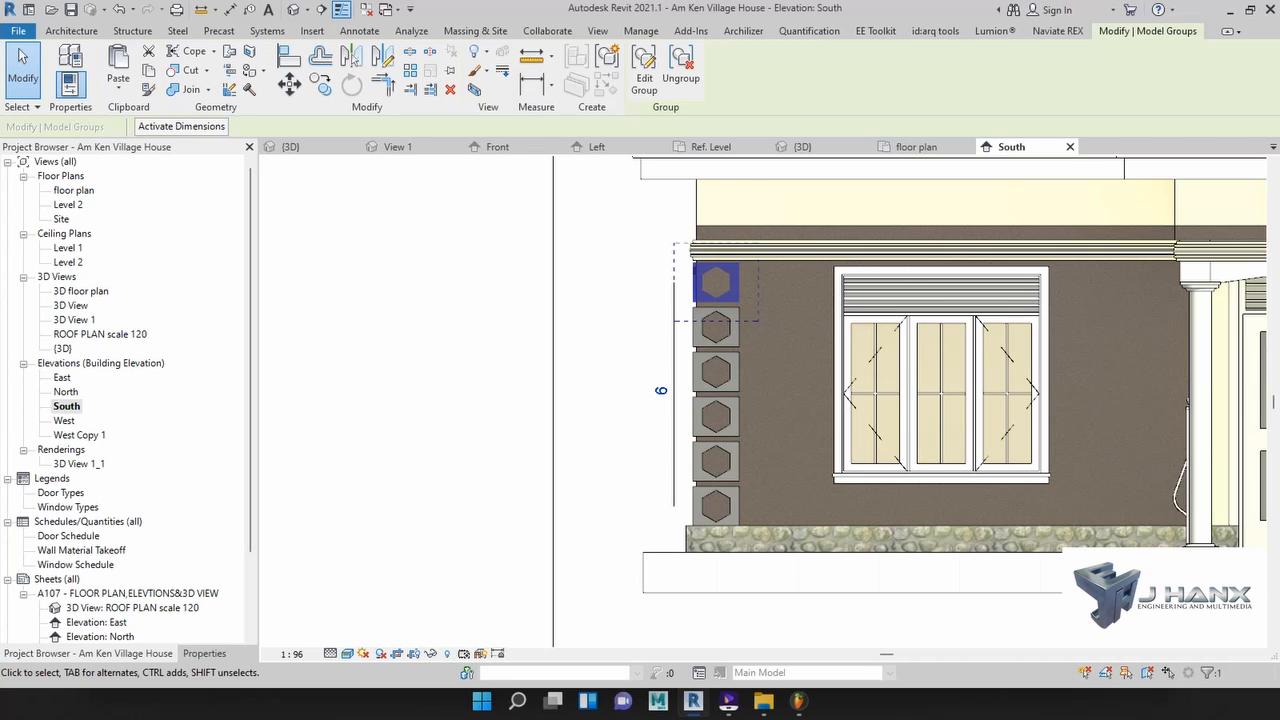
pyautogui.press('Escape')
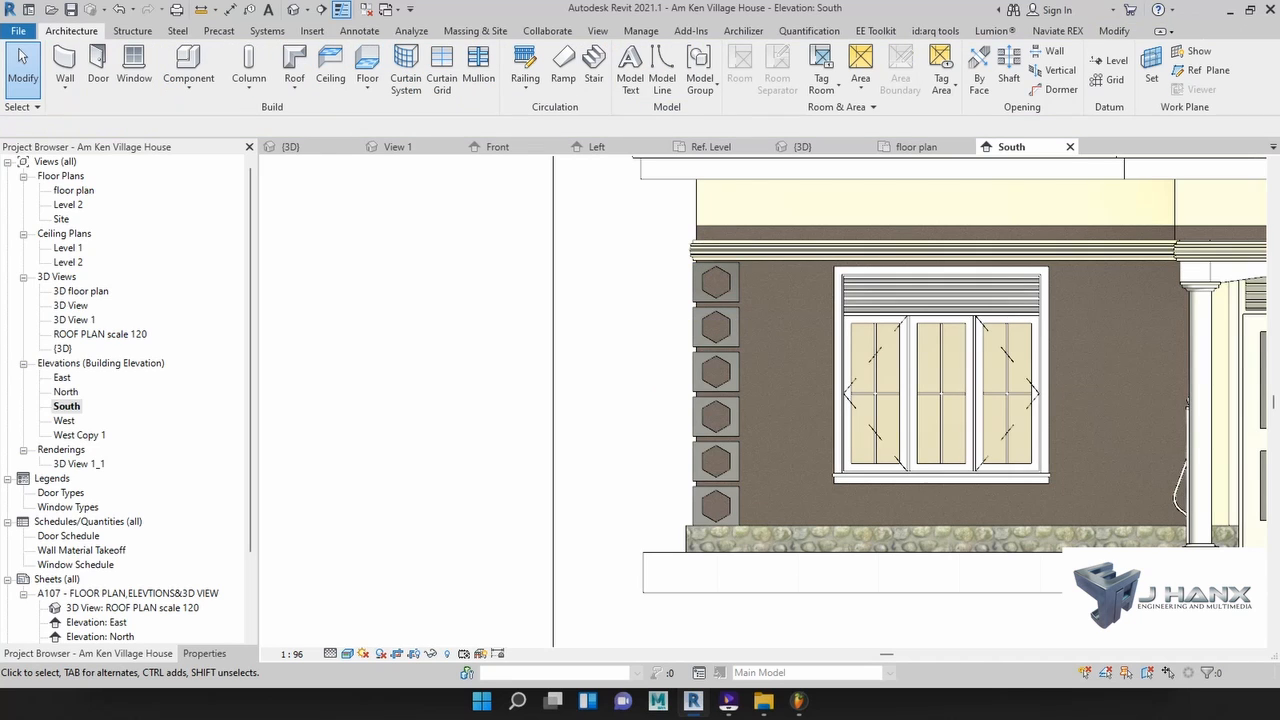
pyautogui.scroll(-2, 580, 560)
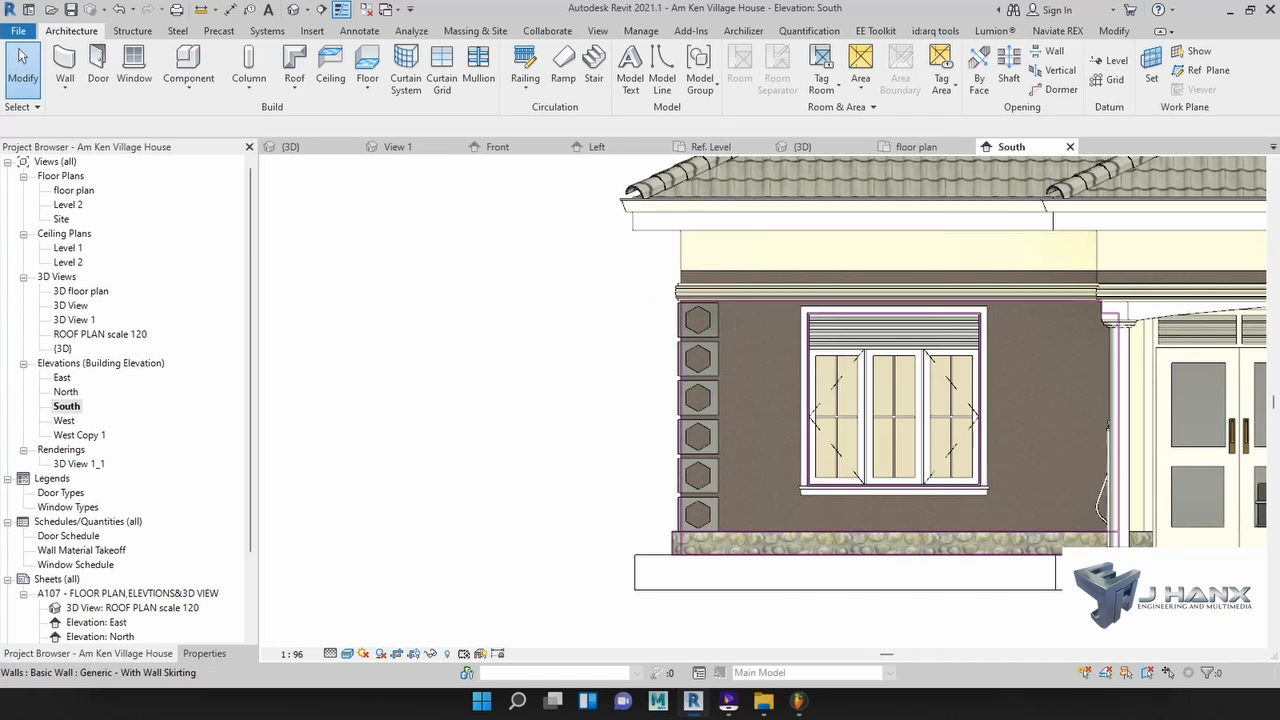
pyautogui.click(697, 514)
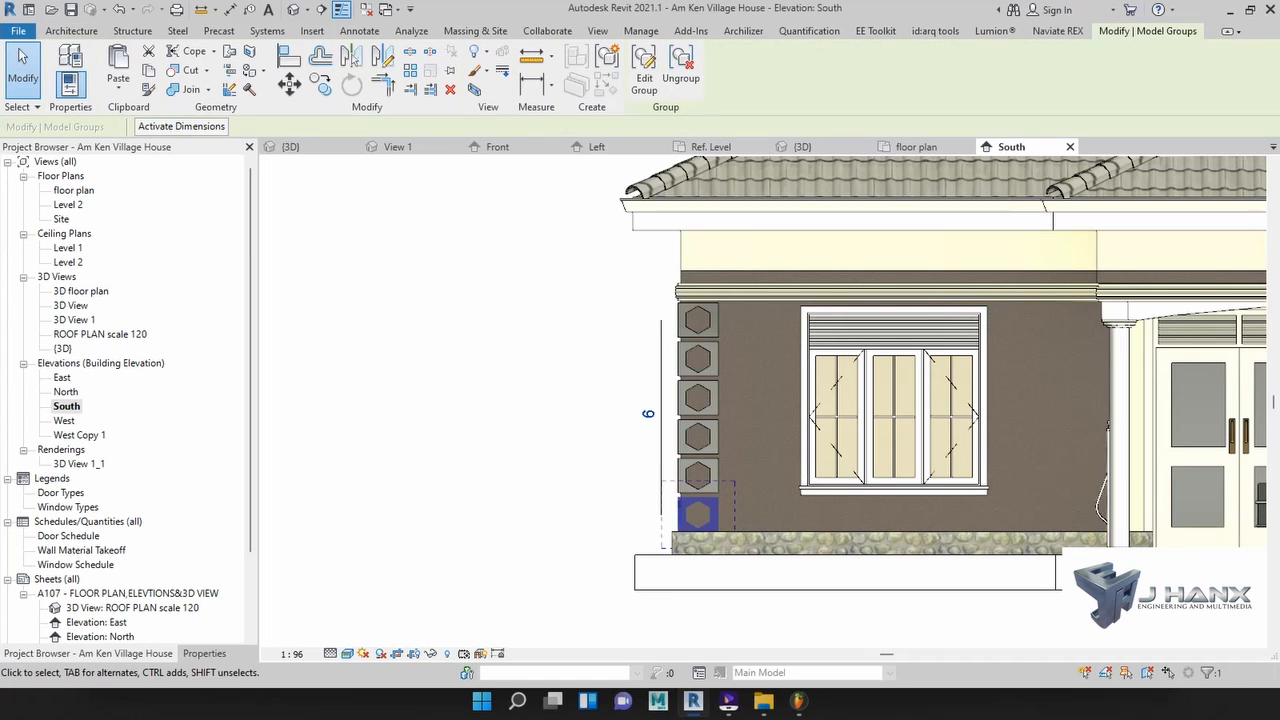
pyautogui.click(204, 653)
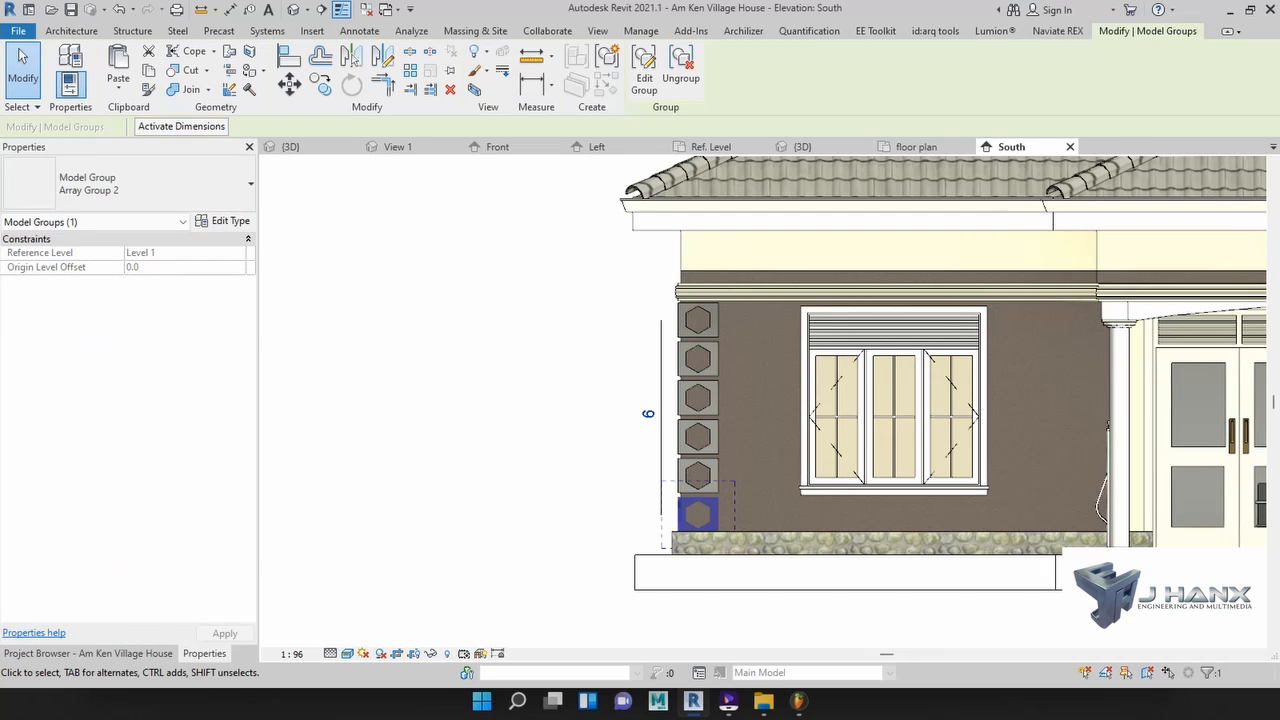
pyautogui.click(224, 221)
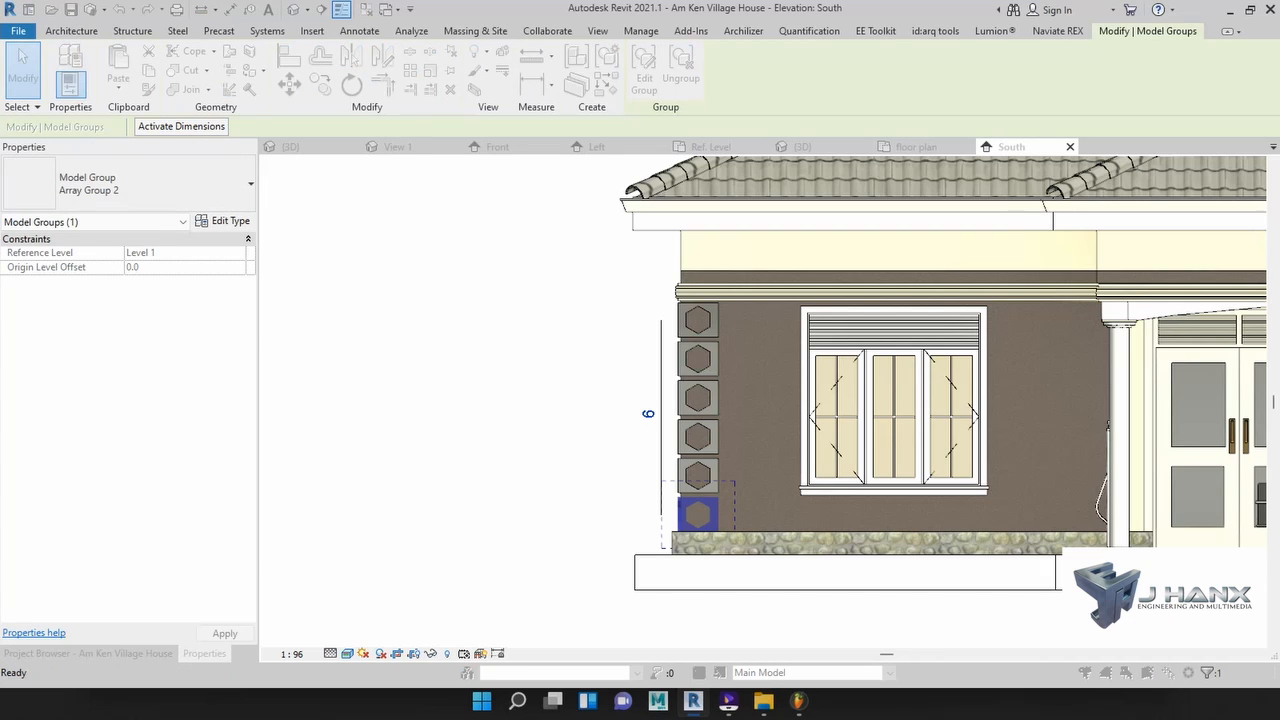
pyautogui.press('Escape')
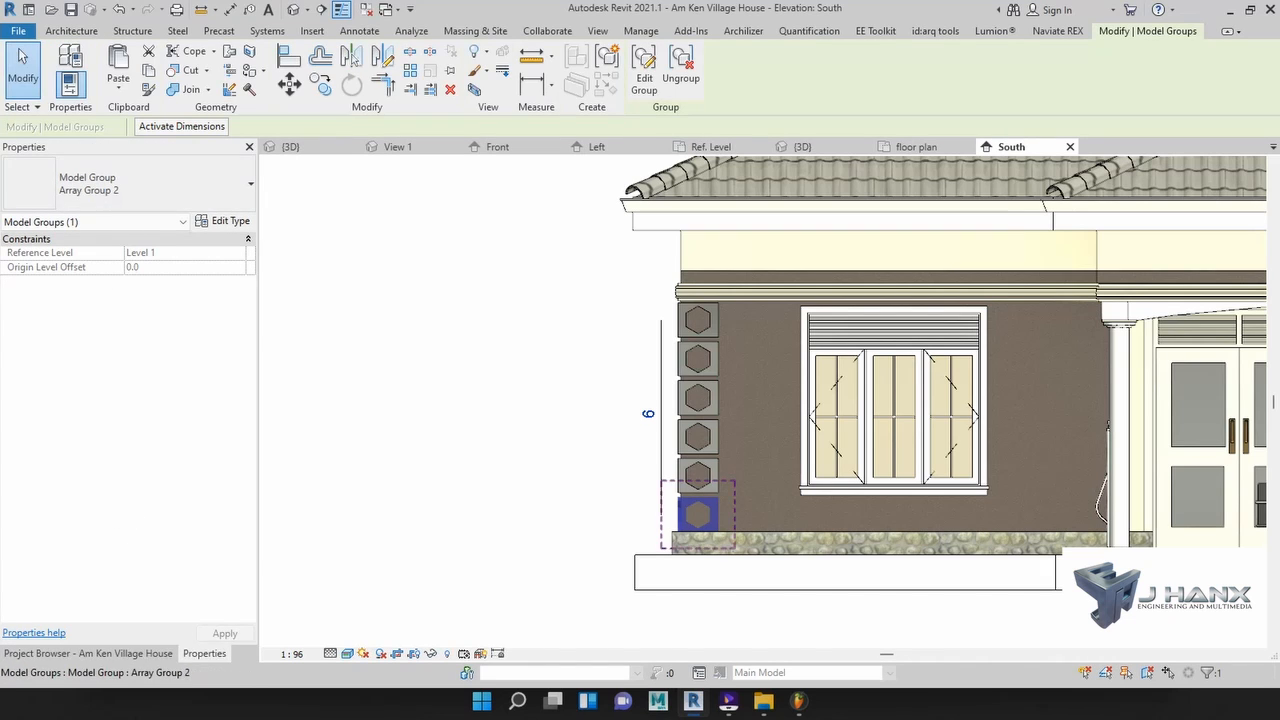
pyautogui.doubleClick(698, 514)
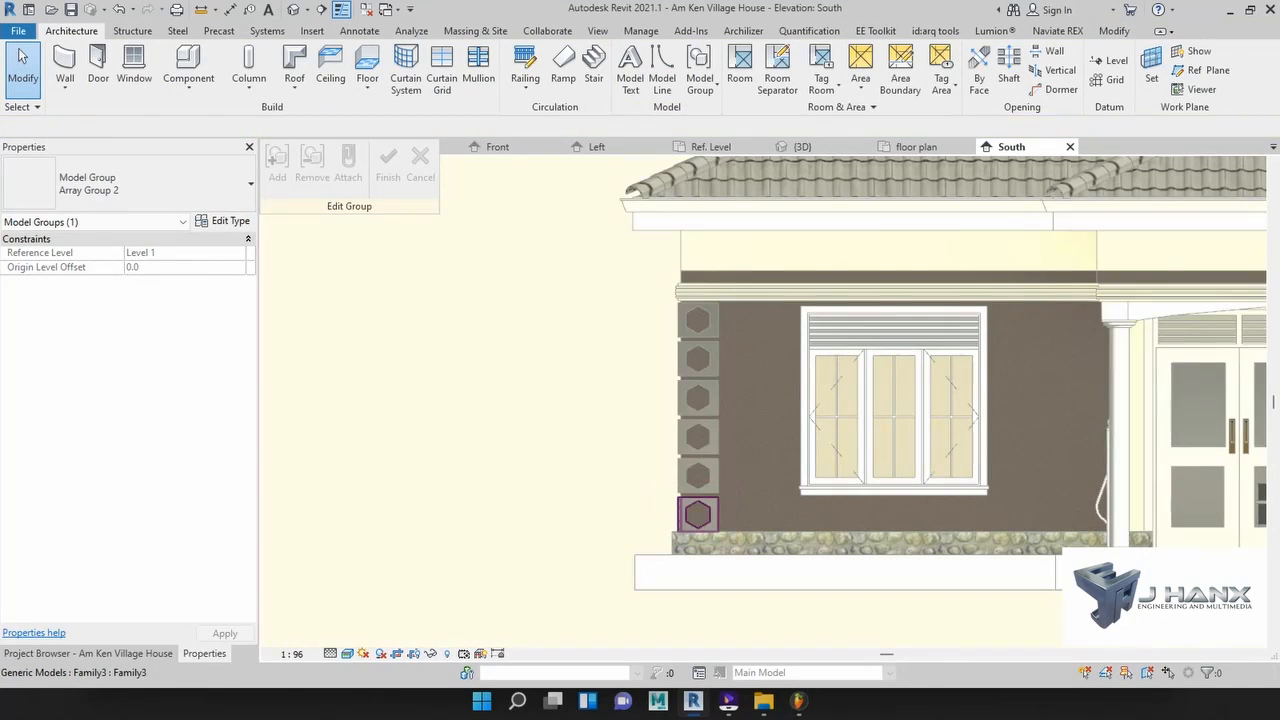
pyautogui.click(698, 514)
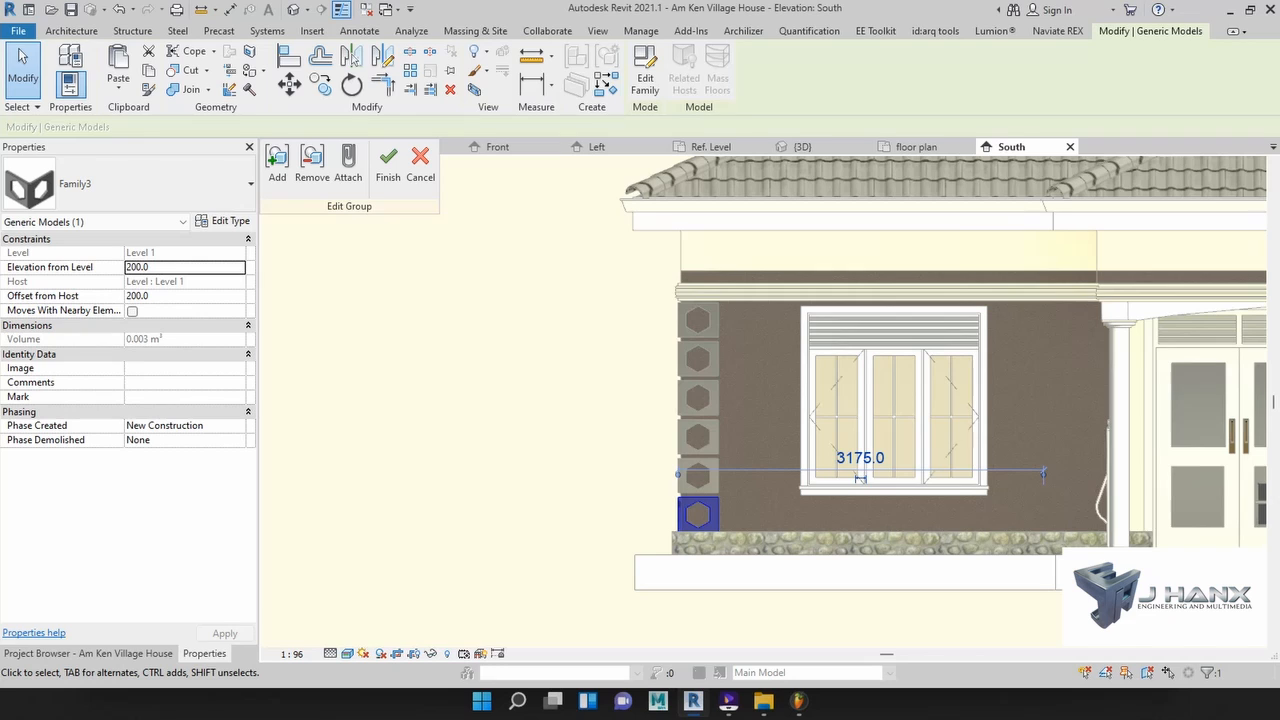
pyautogui.click(223, 221)
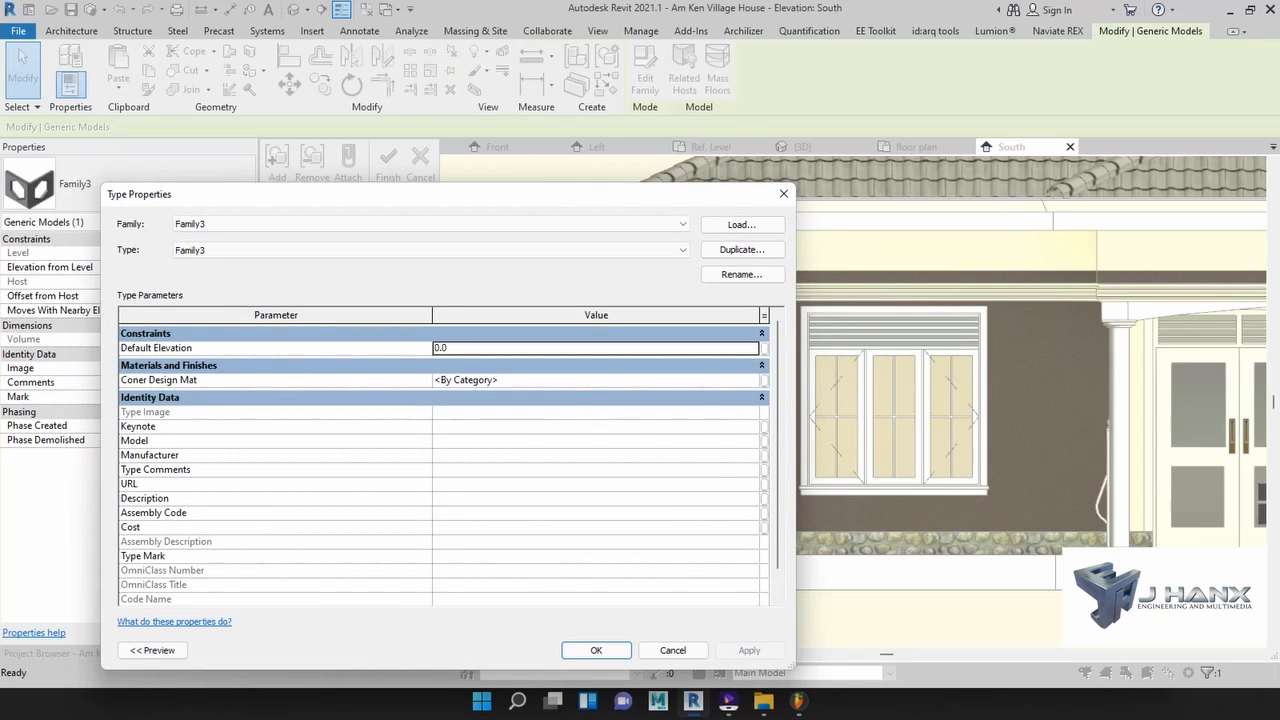
pyautogui.click(595, 380)
pyautogui.click(752, 380)
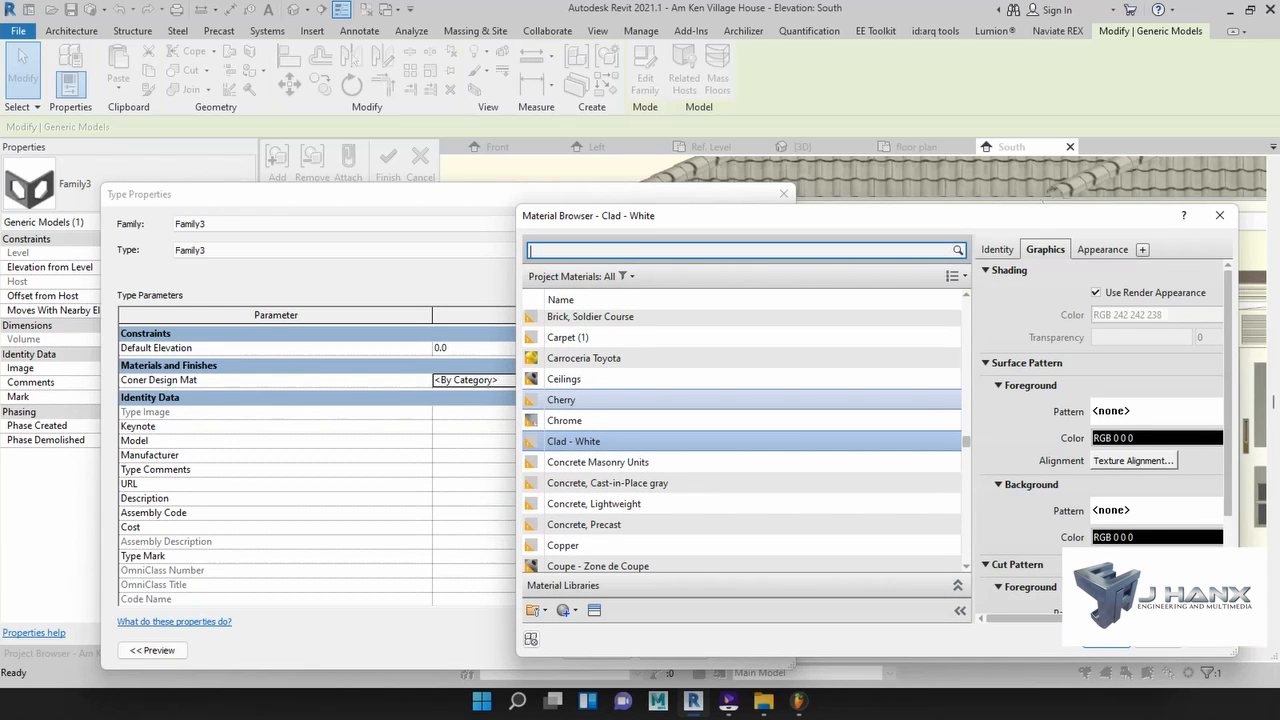
pyautogui.click(1220, 215)
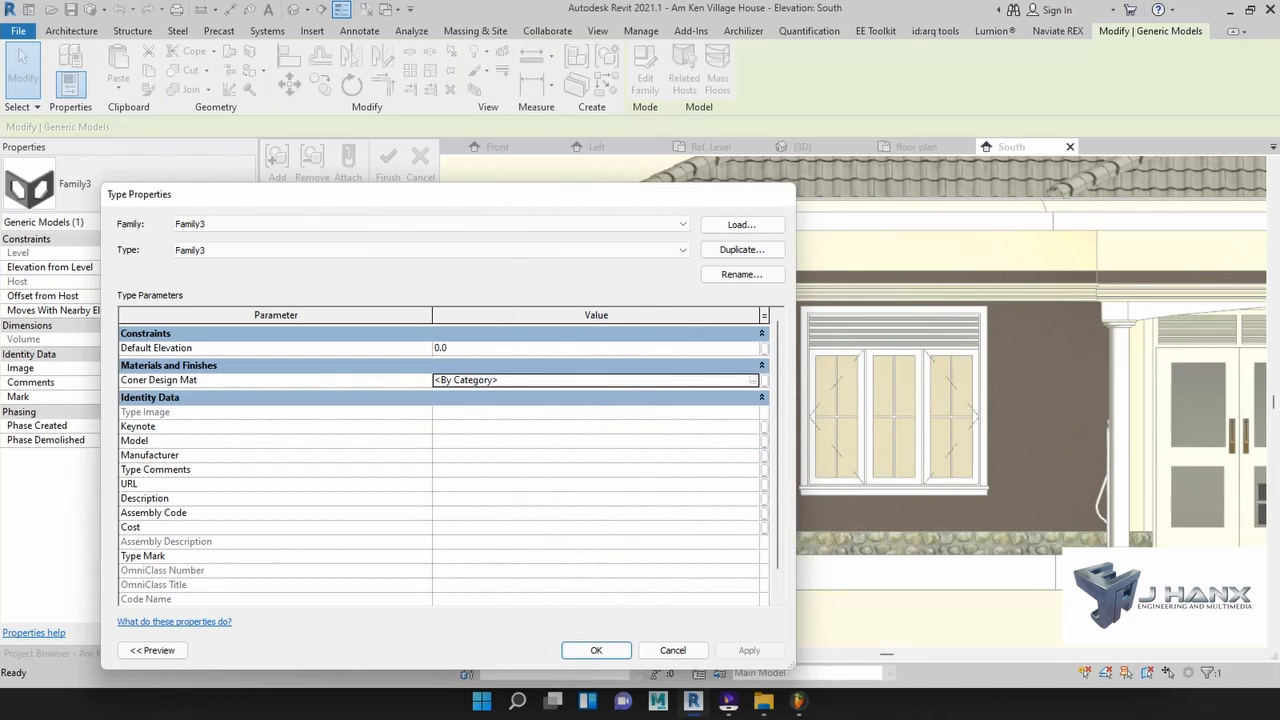
pyautogui.press('Escape')
pyautogui.press('Escape')
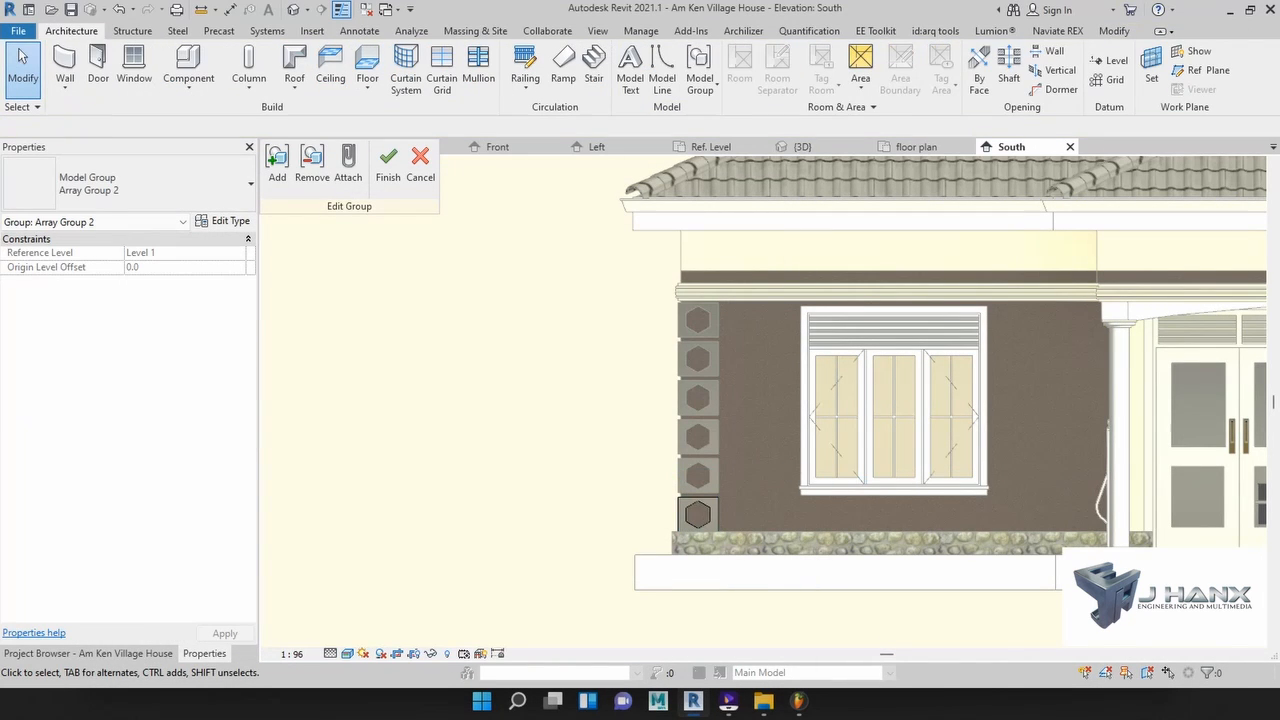
pyautogui.click(420, 160)
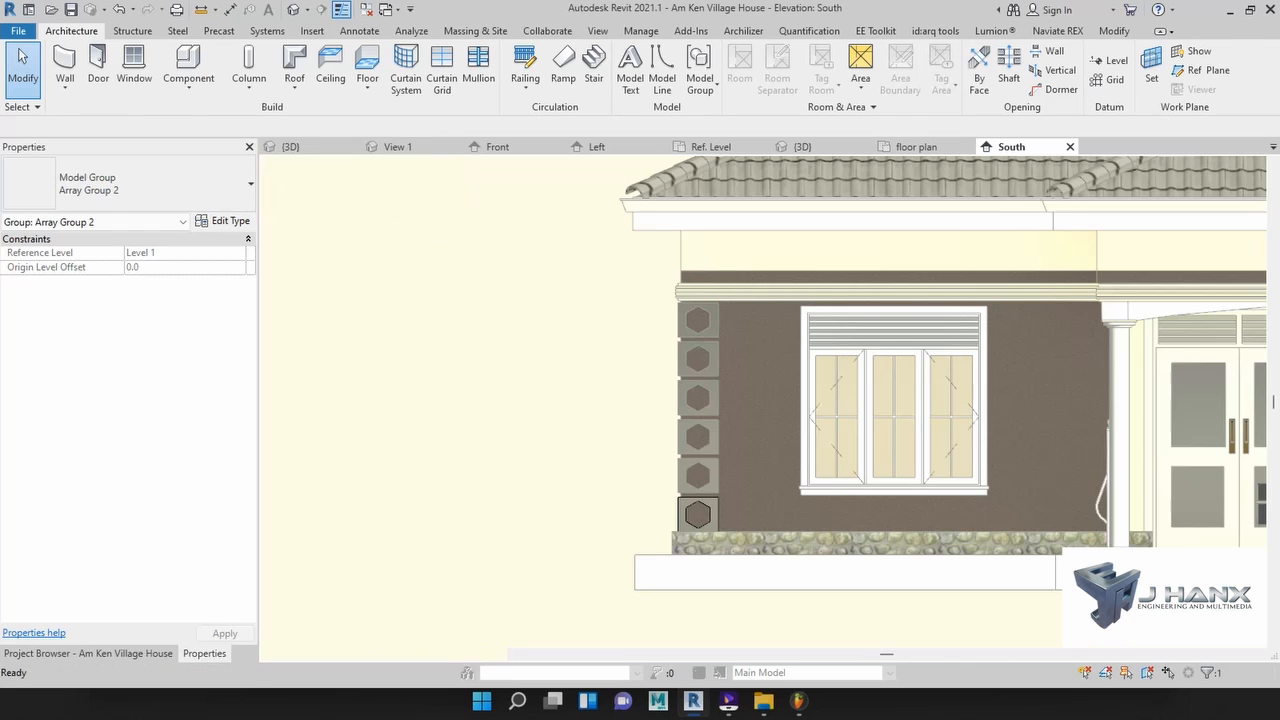
pyautogui.press('Escape')
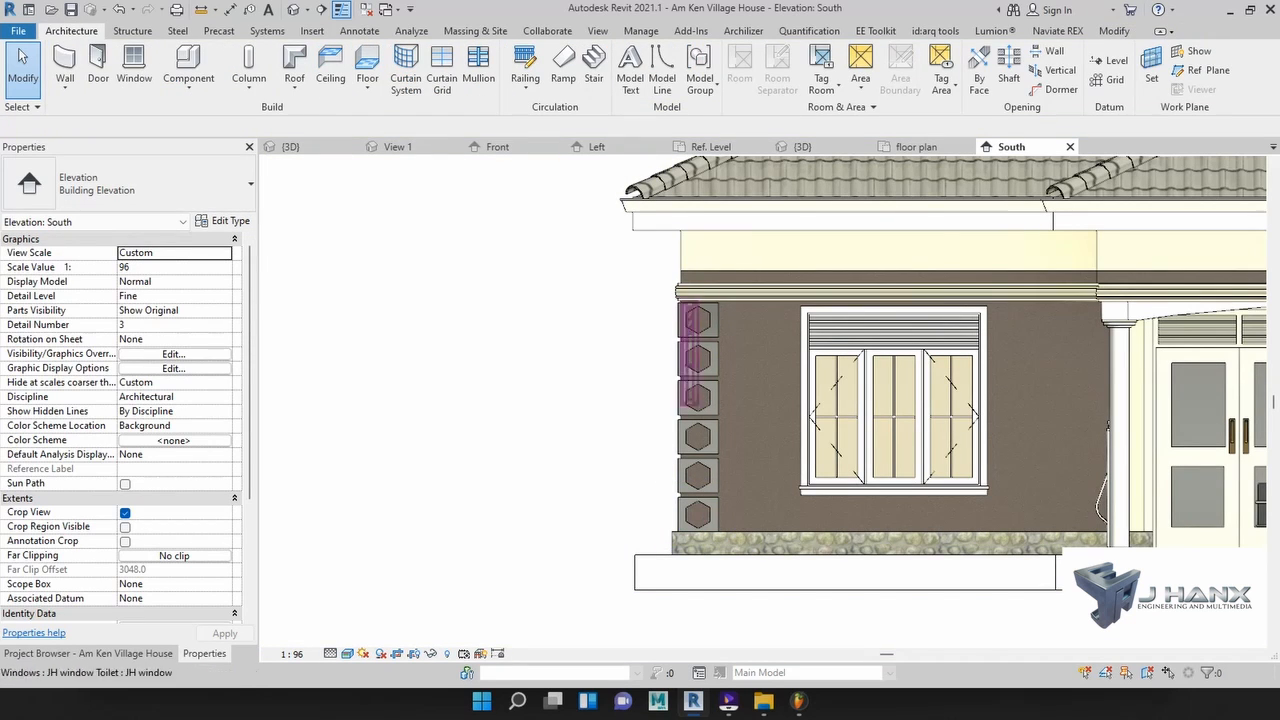
# - Copy the material name ARCAT - Composite - Melamine - Tan from the type properties of the cornice above the window
pyautogui.click(795, 292)
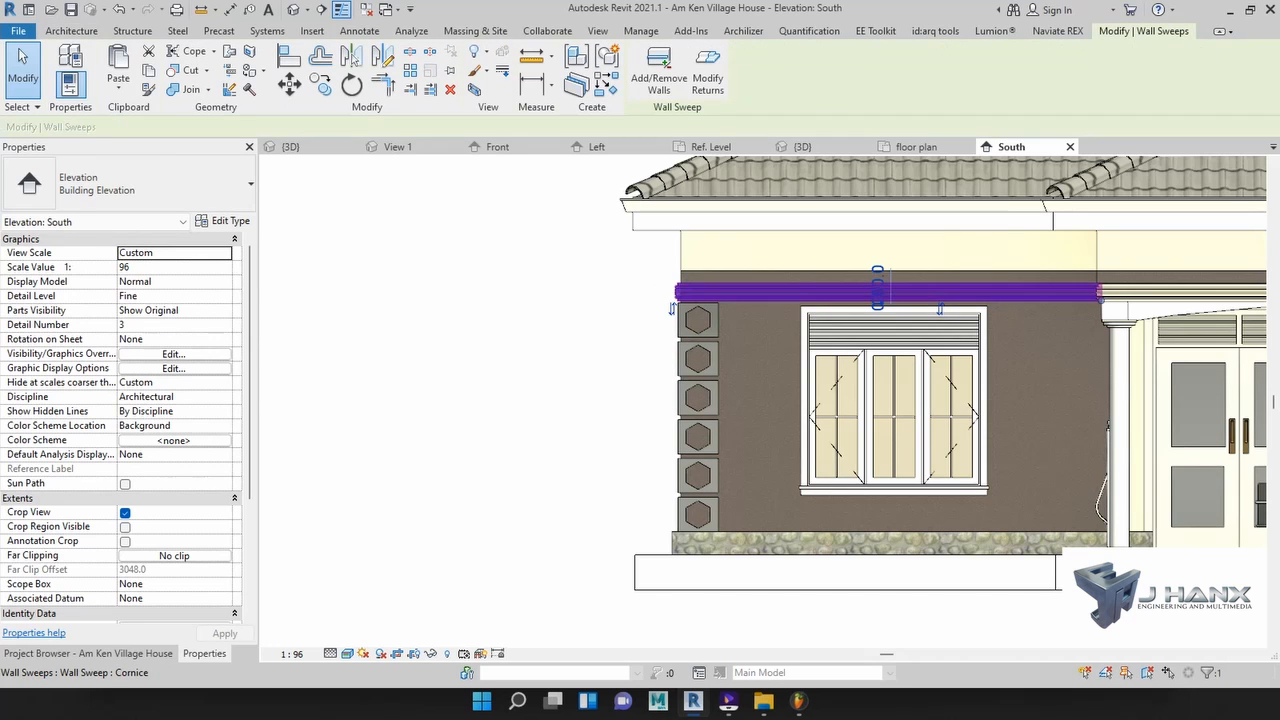
pyautogui.click(224, 221)
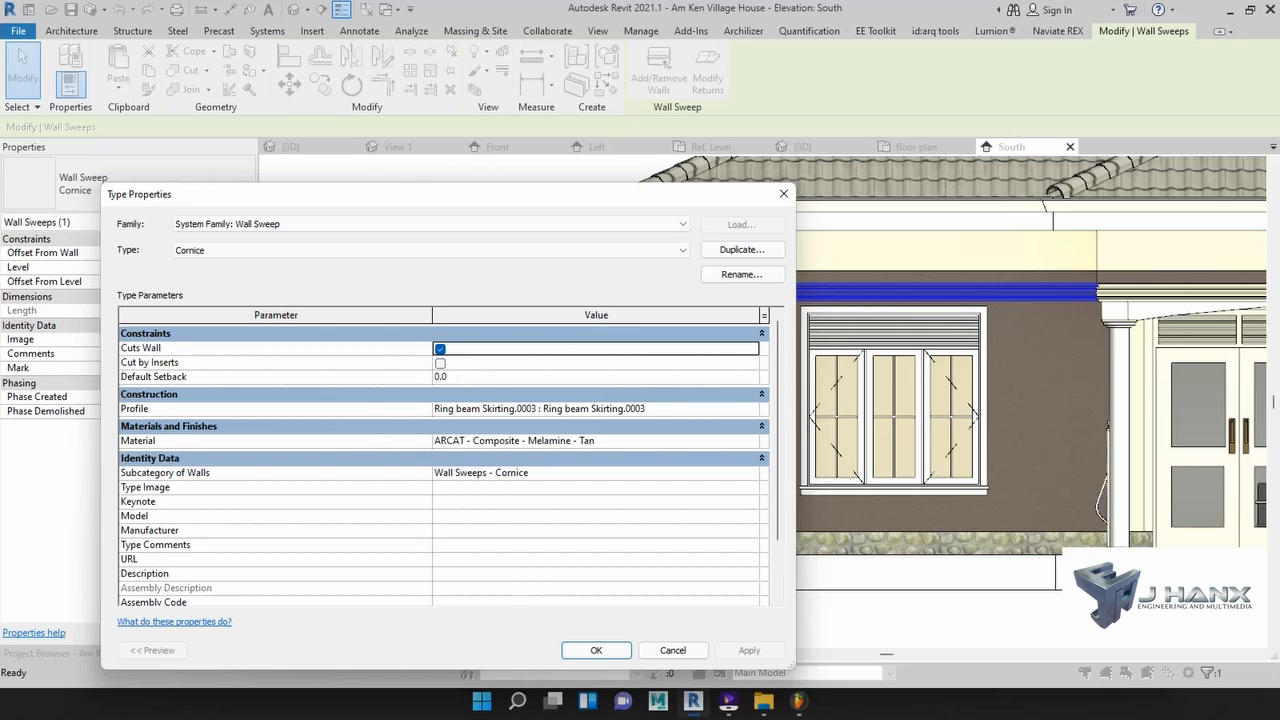
pyautogui.click(600, 441)
pyautogui.moveTo(600, 441); pyautogui.dragTo(447, 441)
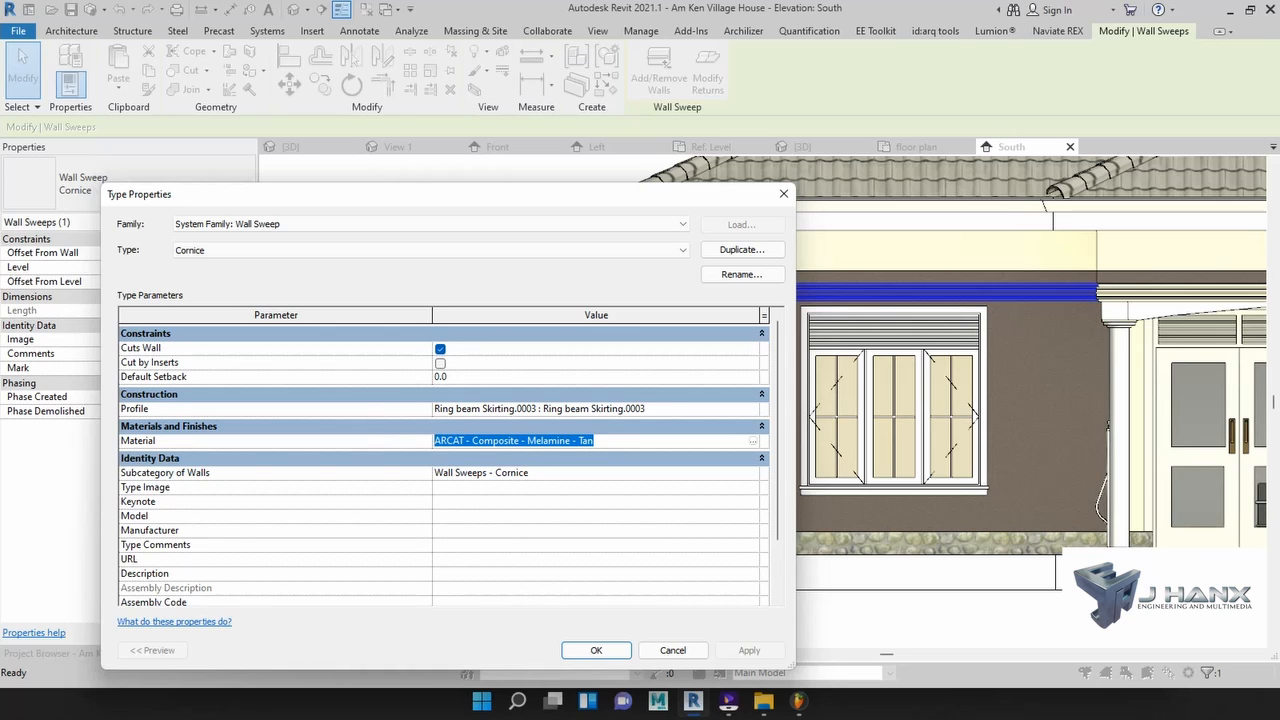
pyautogui.press('Return')
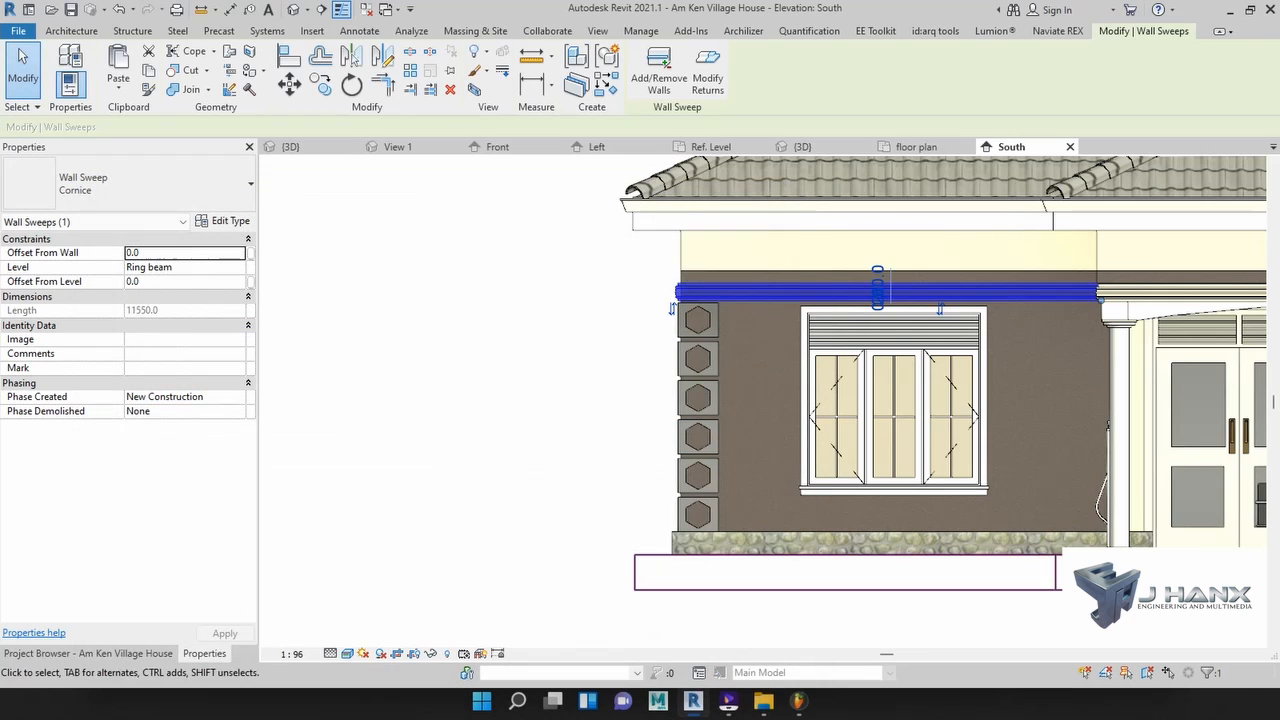
# - Edit the bottom corner piece's array group and set its Coner Design Mat to ARCAT - Composite - Melamine - Tan, then finish the group
pyautogui.click(697, 514)
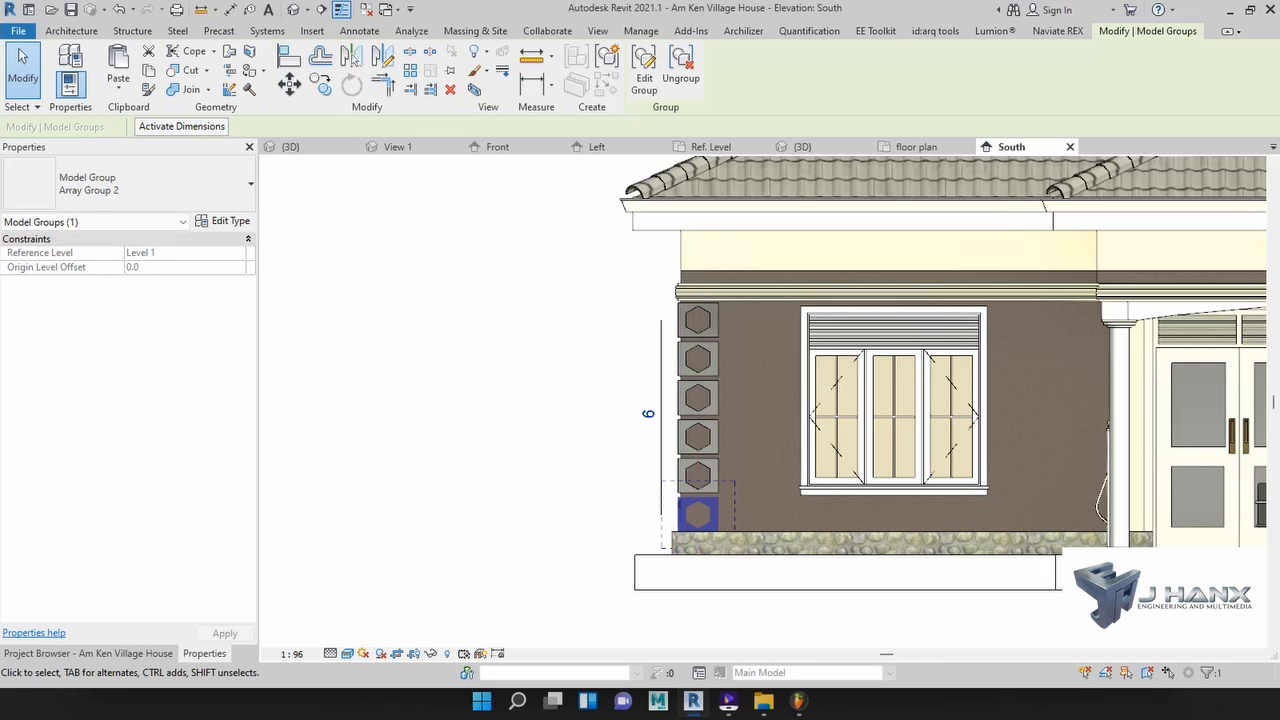
pyautogui.doubleClick(686, 504)
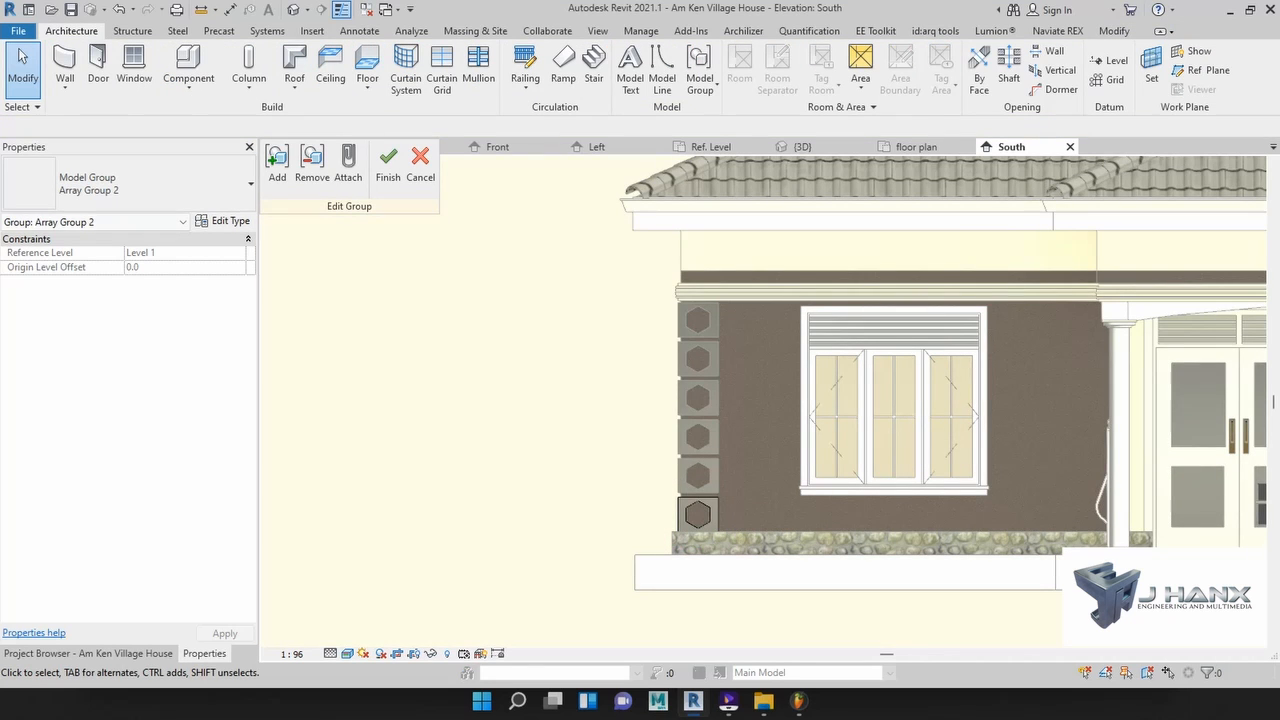
pyautogui.click(698, 514)
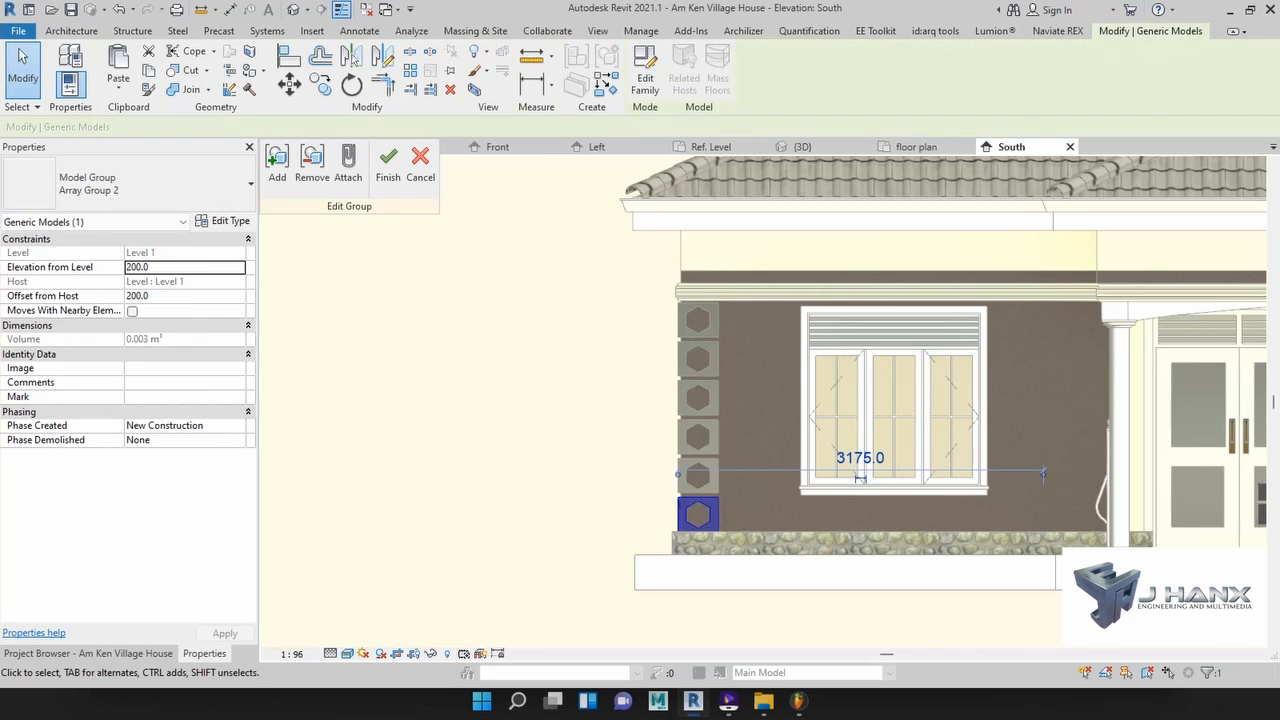
pyautogui.click(70, 57)
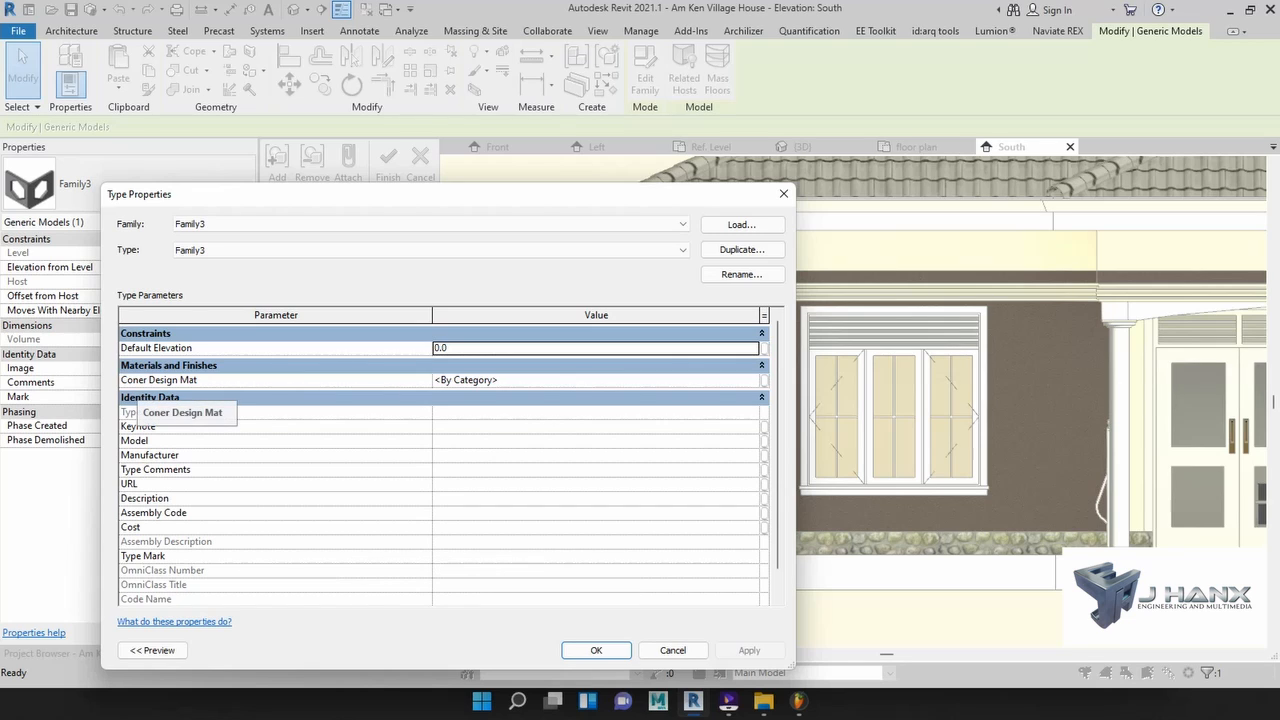
pyautogui.click(596, 380)
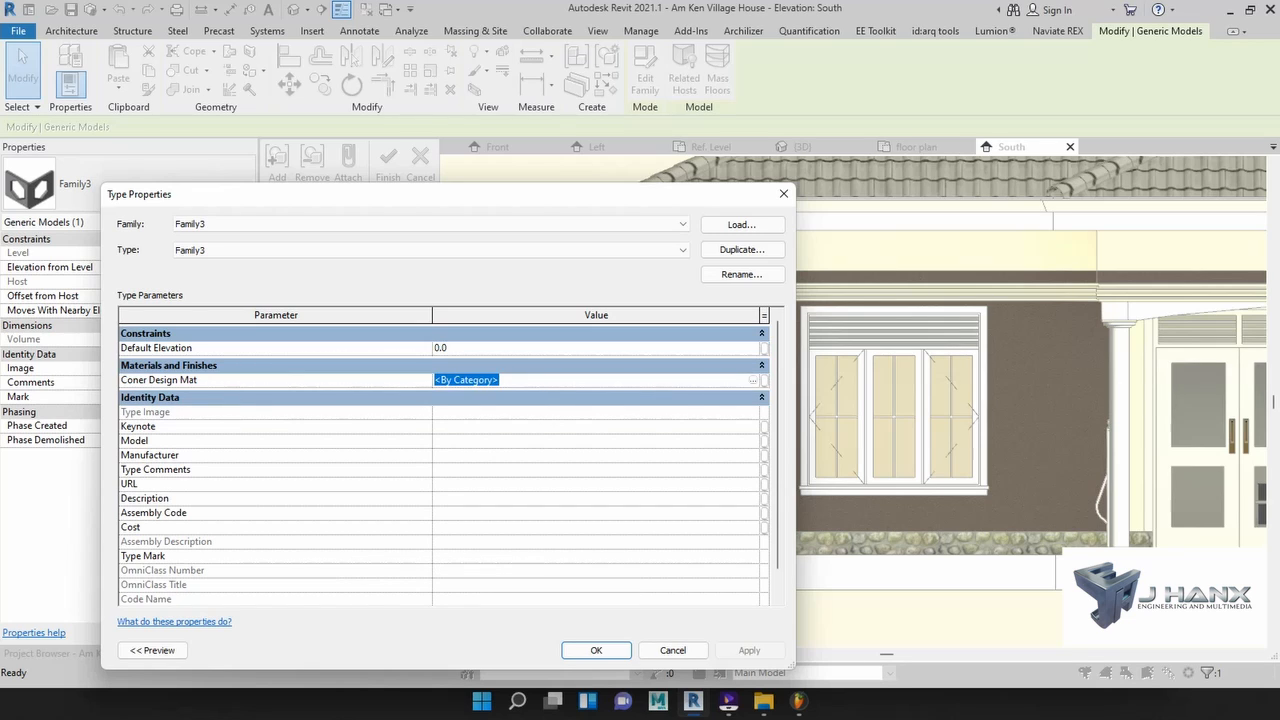
pyautogui.write('ARCAT - Composite - Melamine - Tan')
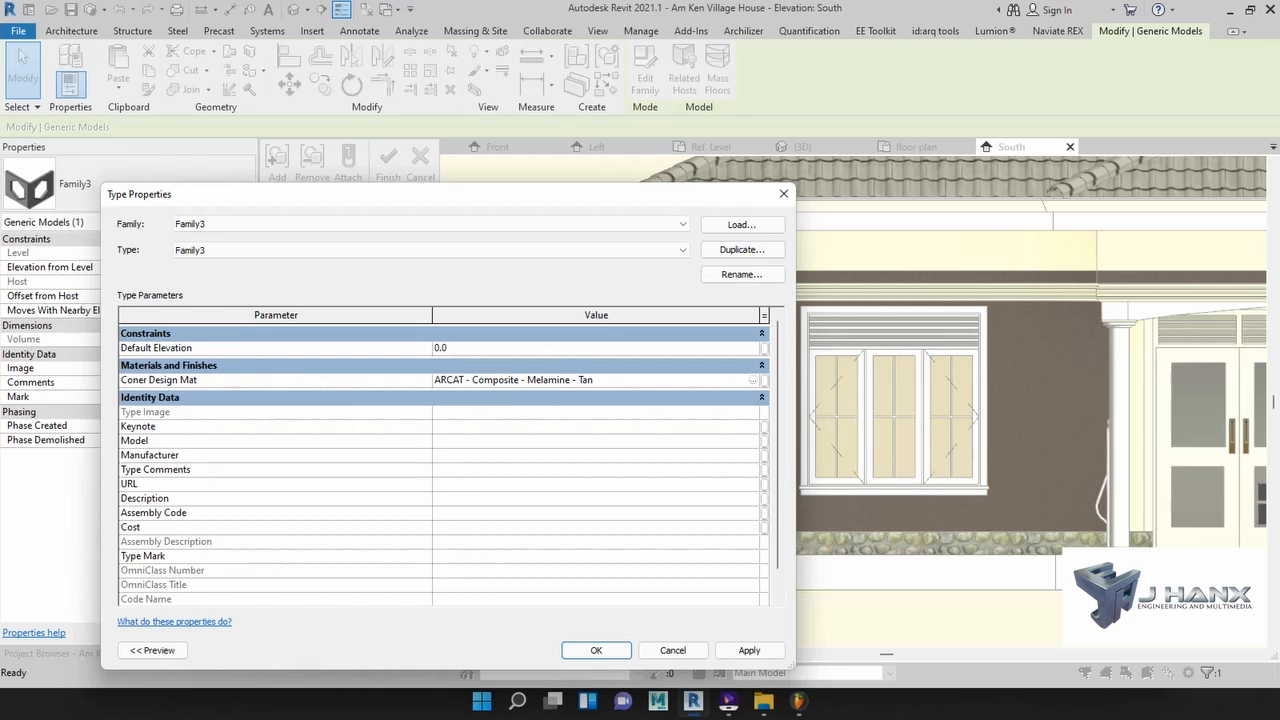
pyautogui.click(596, 650)
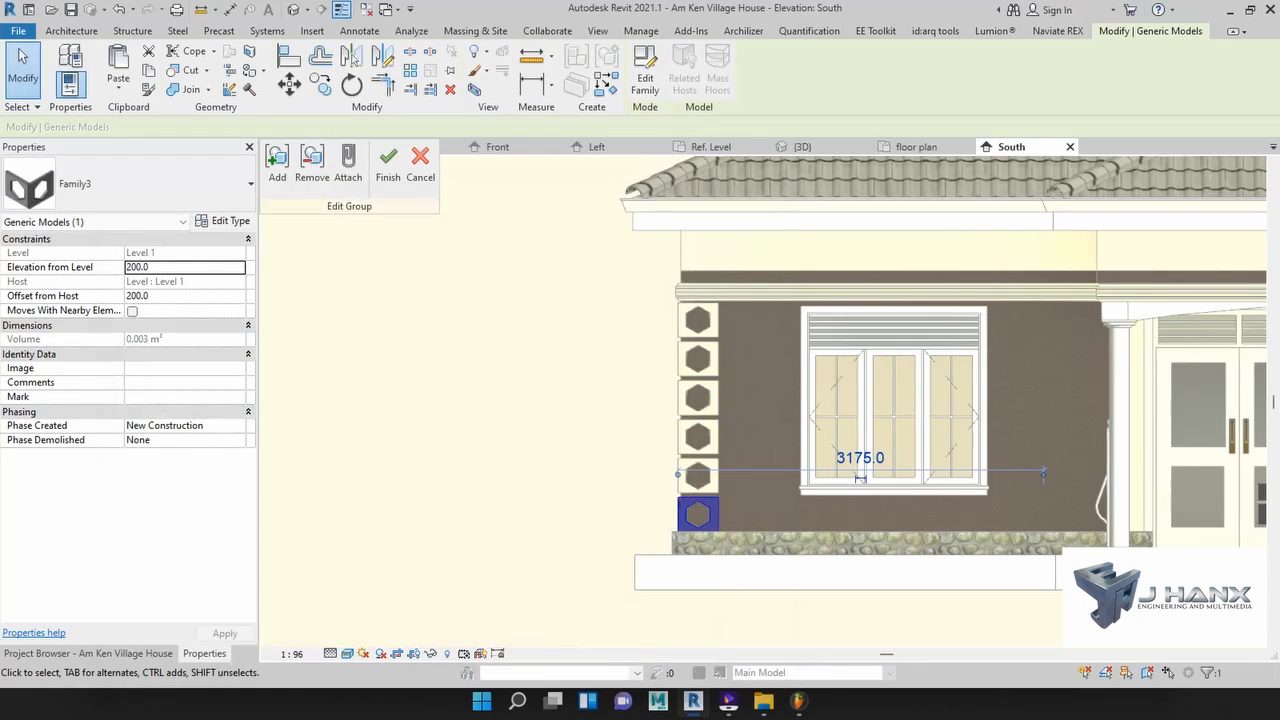
pyautogui.click(388, 163)
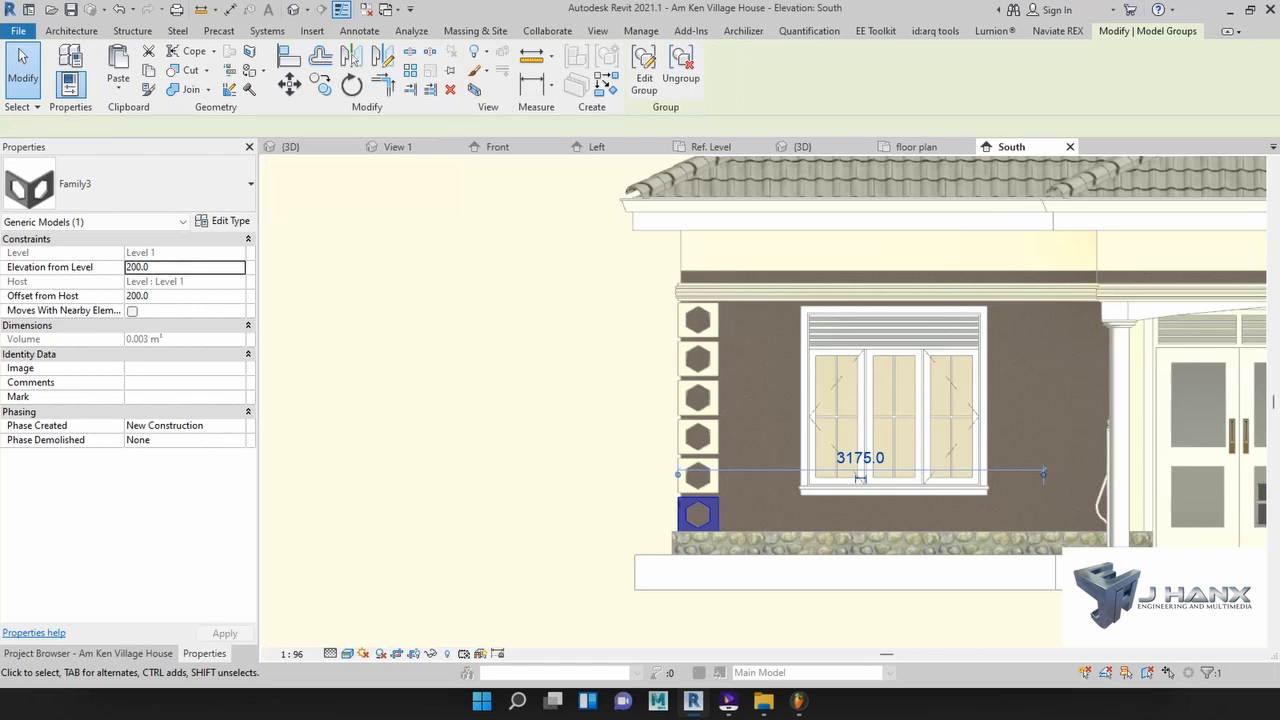
pyautogui.press('Escape')
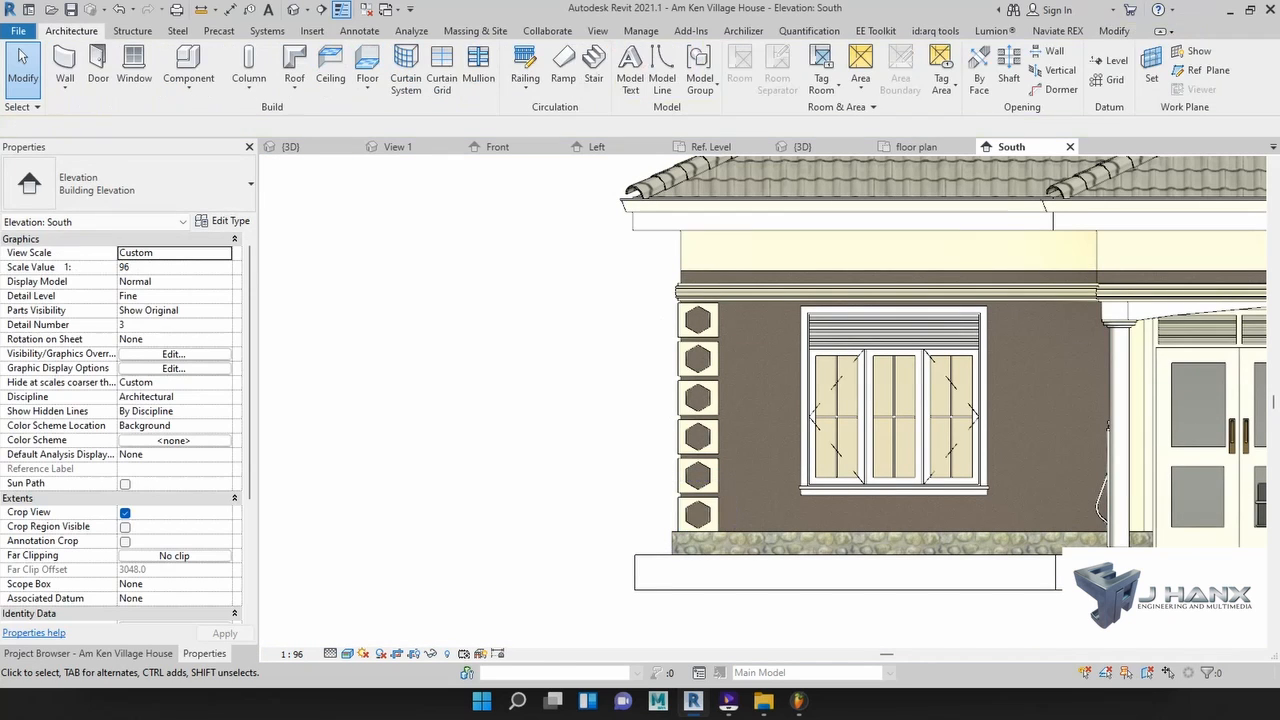
# - In the 3D view, combine all six arrayed corner pieces into one model group named Coner design Grouped array
pyautogui.scroll(-2, 498, 464)
pyautogui.scroll(-1, 498, 464)
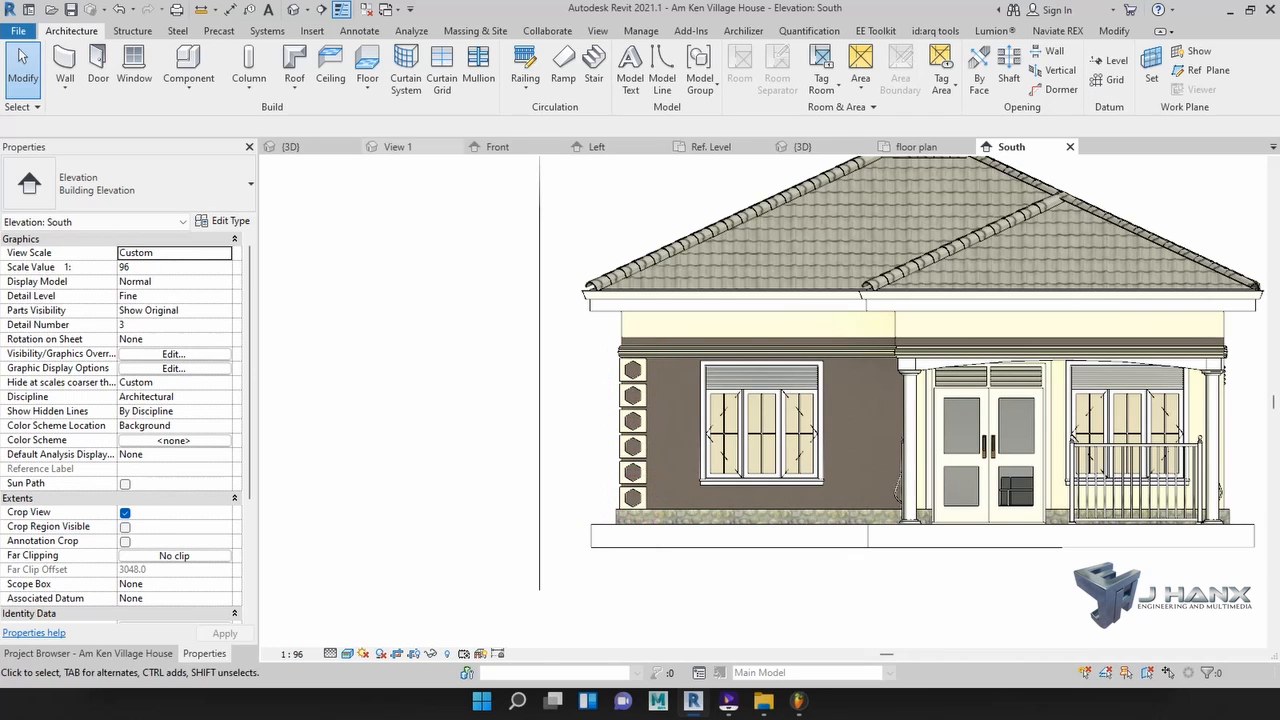
pyautogui.click(289, 146)
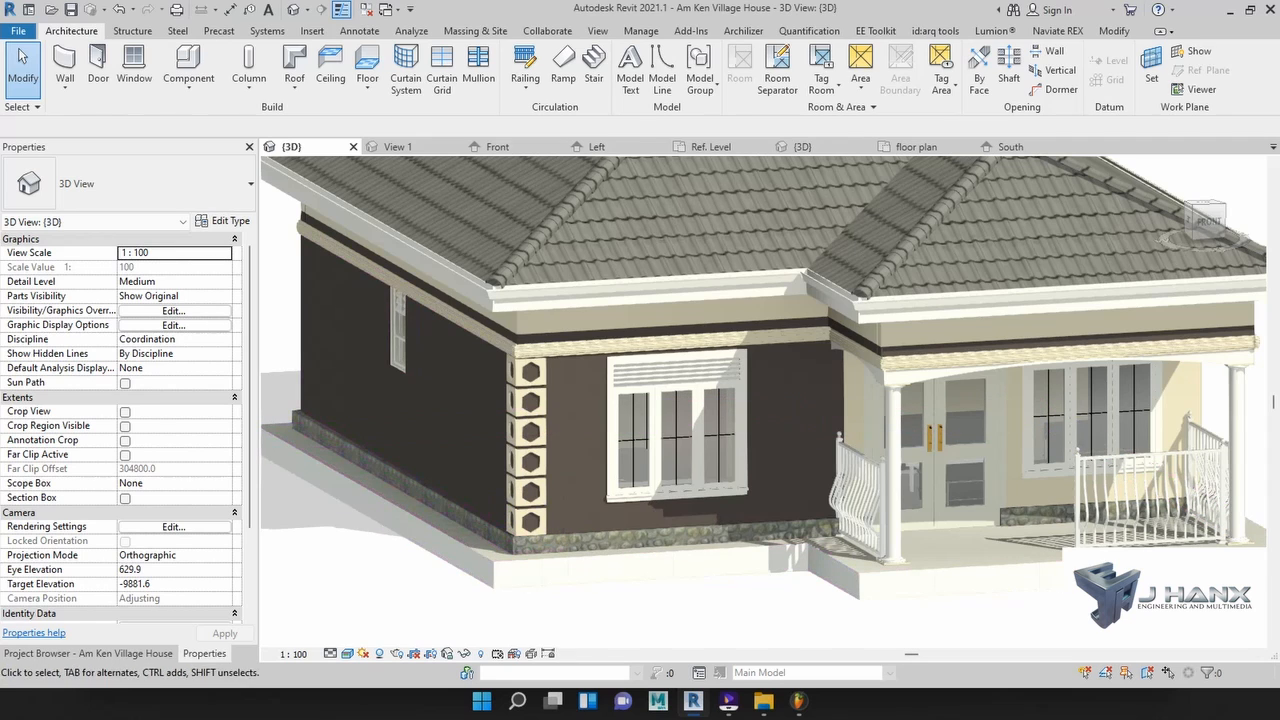
pyautogui.click(528, 520)
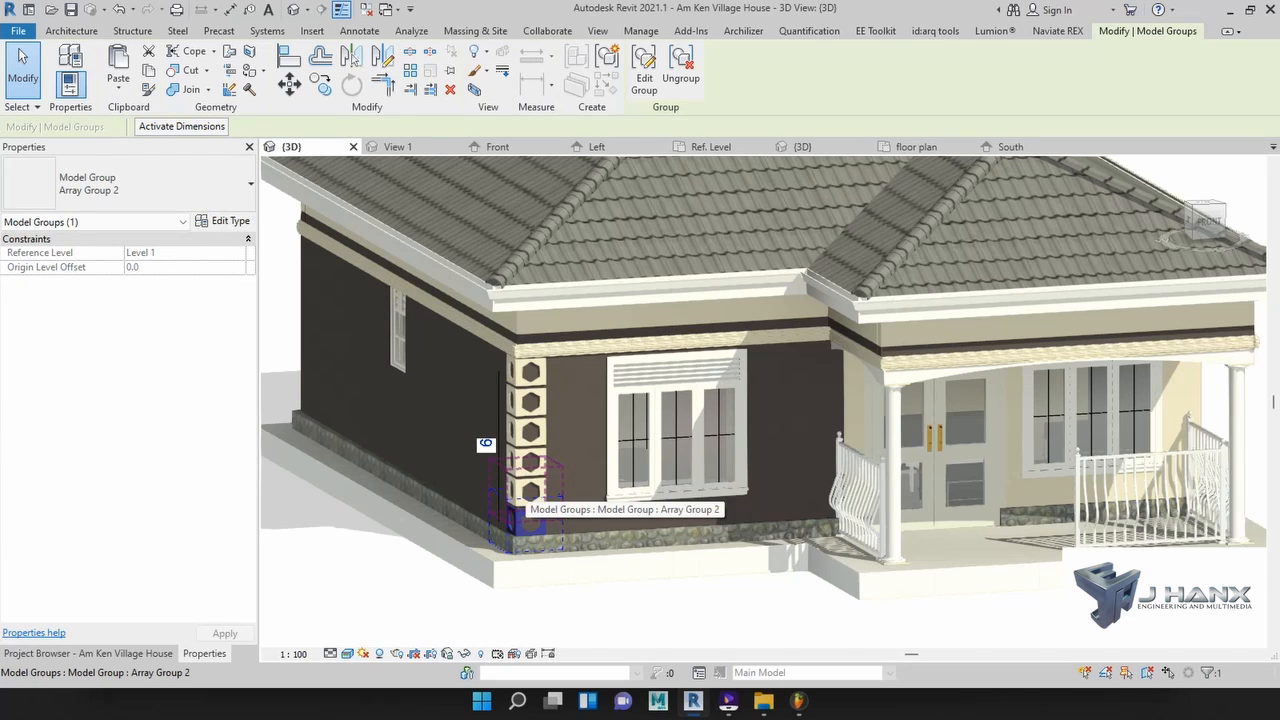
pyautogui.keyDown('ctrl'); pyautogui.click(527, 489); pyautogui.keyUp('ctrl')
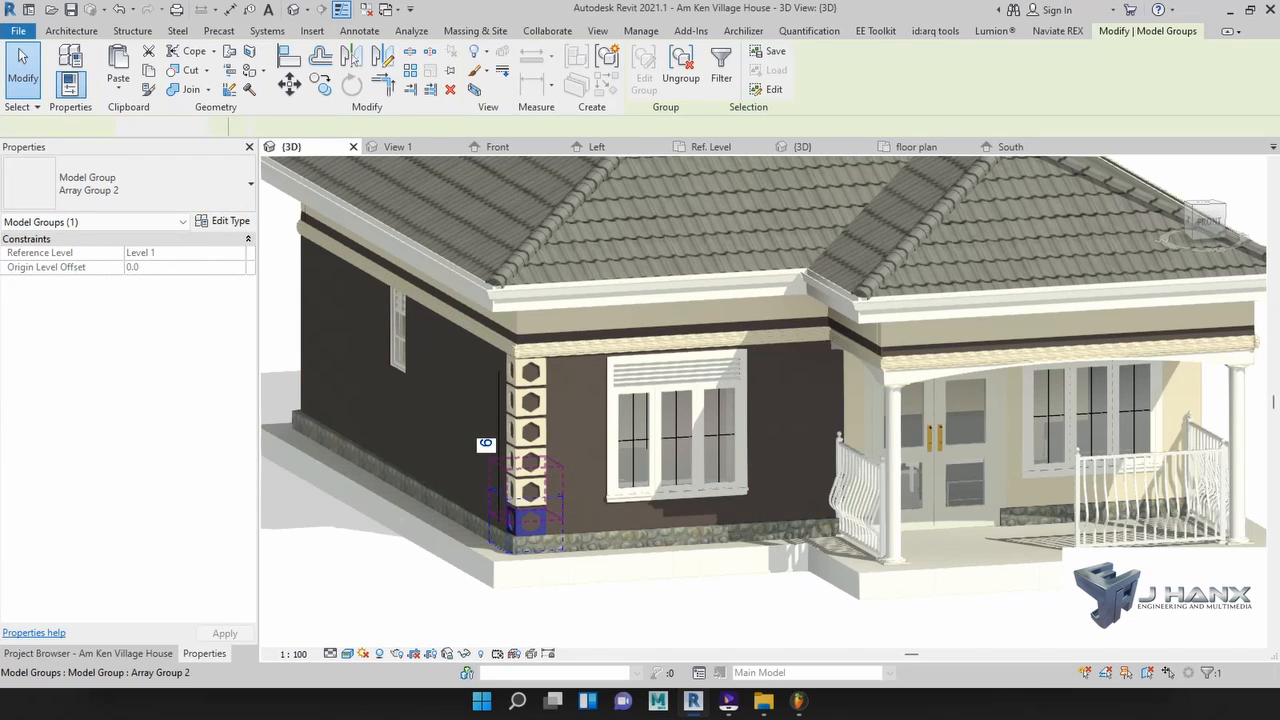
pyautogui.keyDown('ctrl'); pyautogui.click(485, 441); pyautogui.keyUp('ctrl')
pyautogui.keyDown('ctrl'); pyautogui.click(485, 441); pyautogui.keyUp('ctrl')
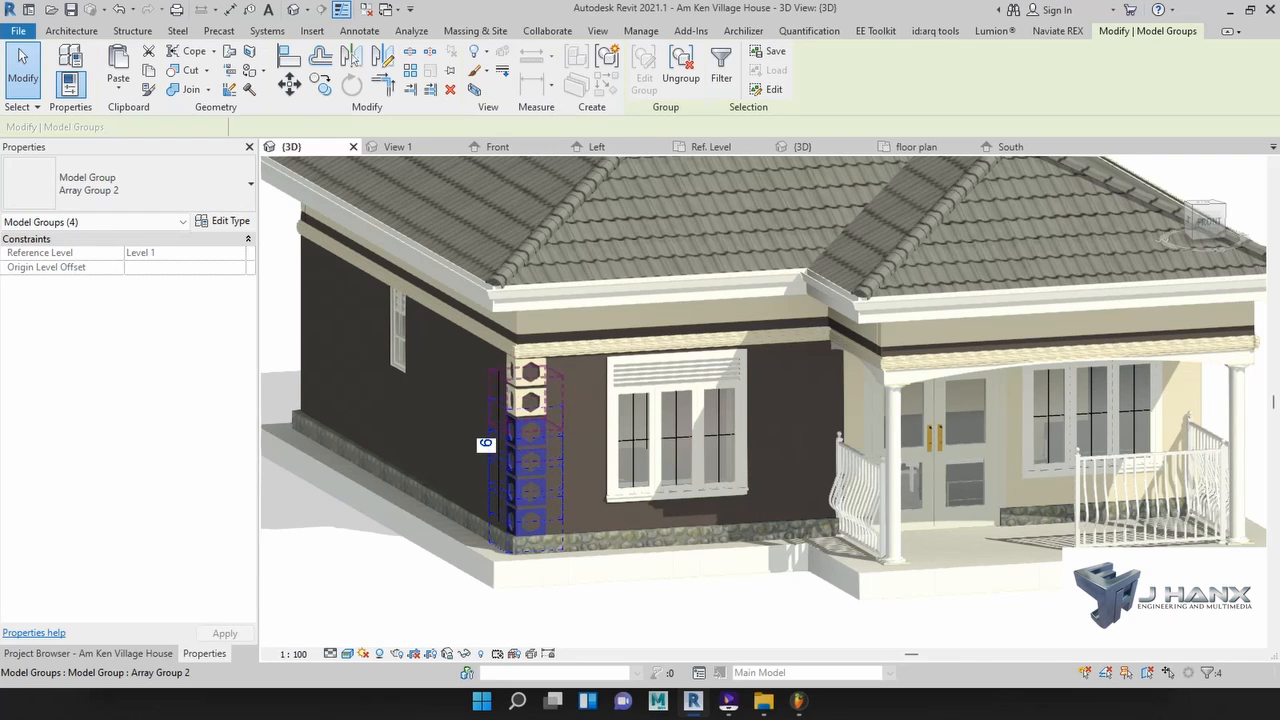
pyautogui.keyDown('ctrl'); pyautogui.click(485, 441); pyautogui.keyUp('ctrl')
pyautogui.keyDown('ctrl'); pyautogui.click(485, 441); pyautogui.keyUp('ctrl')
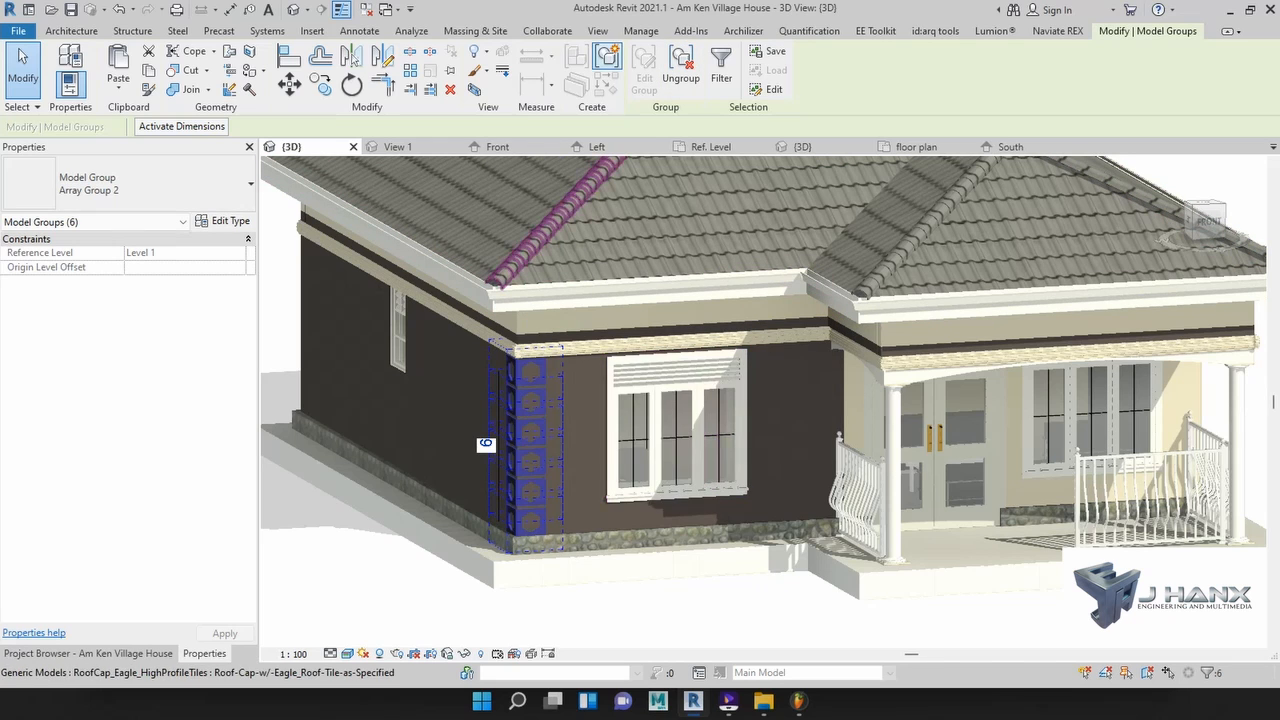
pyautogui.click(606, 56)
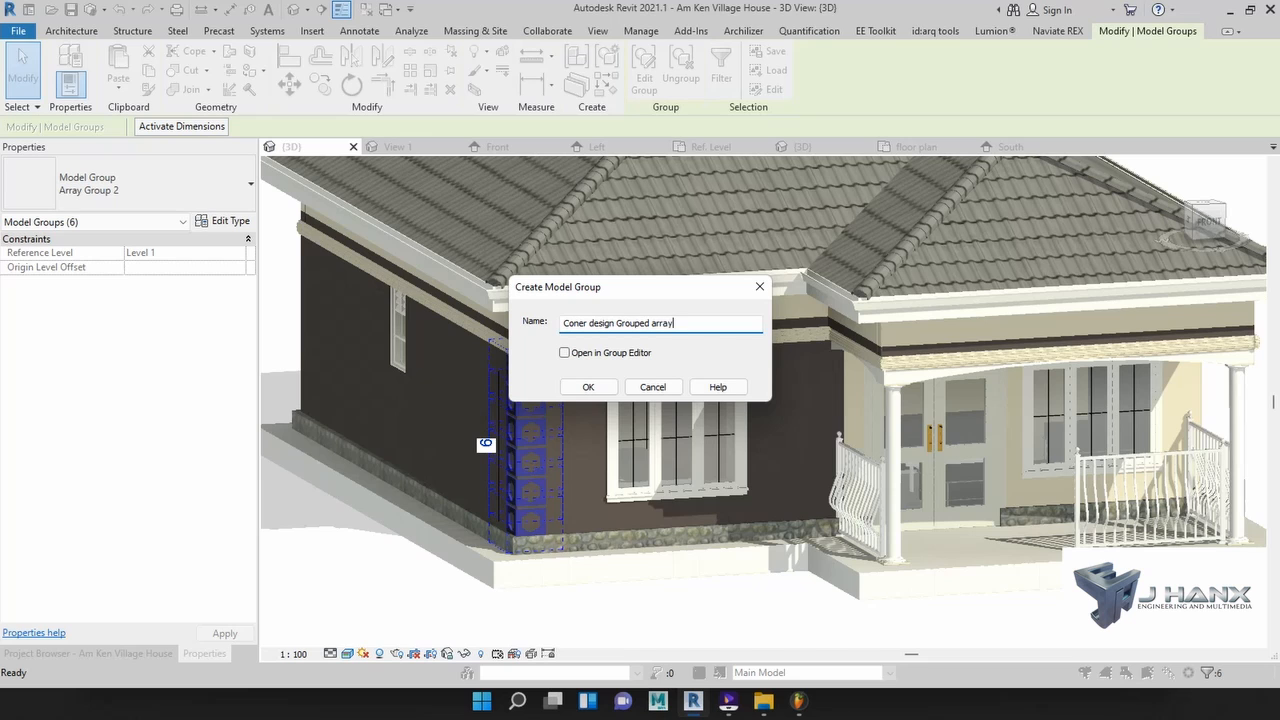
pyautogui.click(588, 387)
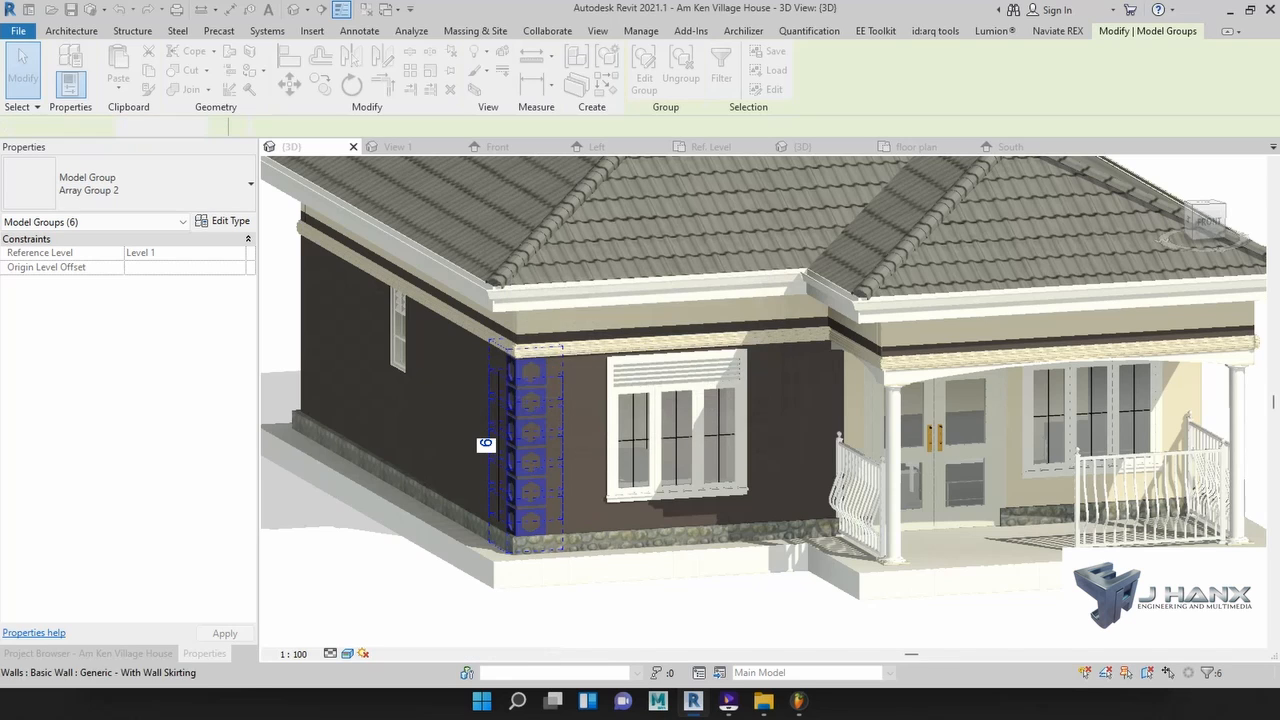
# - In the floor plan, mirror a copy of the corner group about the wall between the Master Bedroom and Sitting room
pyautogui.scroll(-6, 459, 541)
pyautogui.scroll(1, 459, 541)
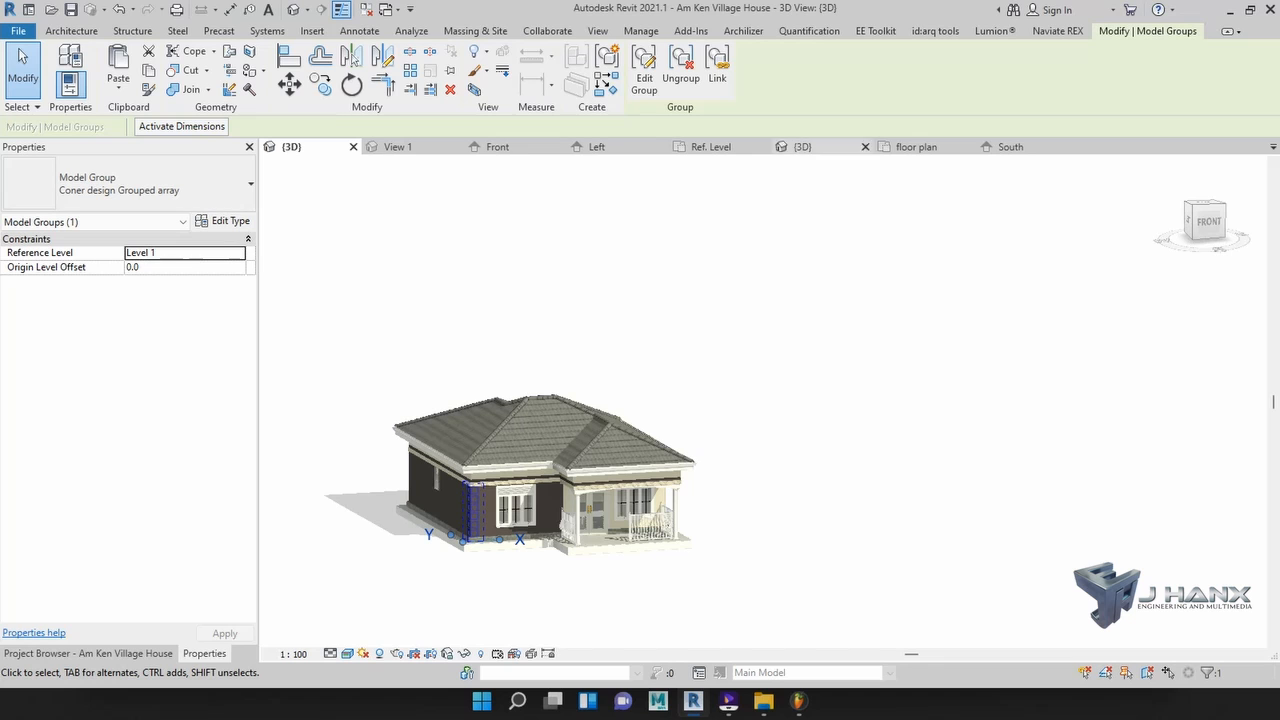
pyautogui.click(916, 147)
pyautogui.scroll(-5, 472, 528)
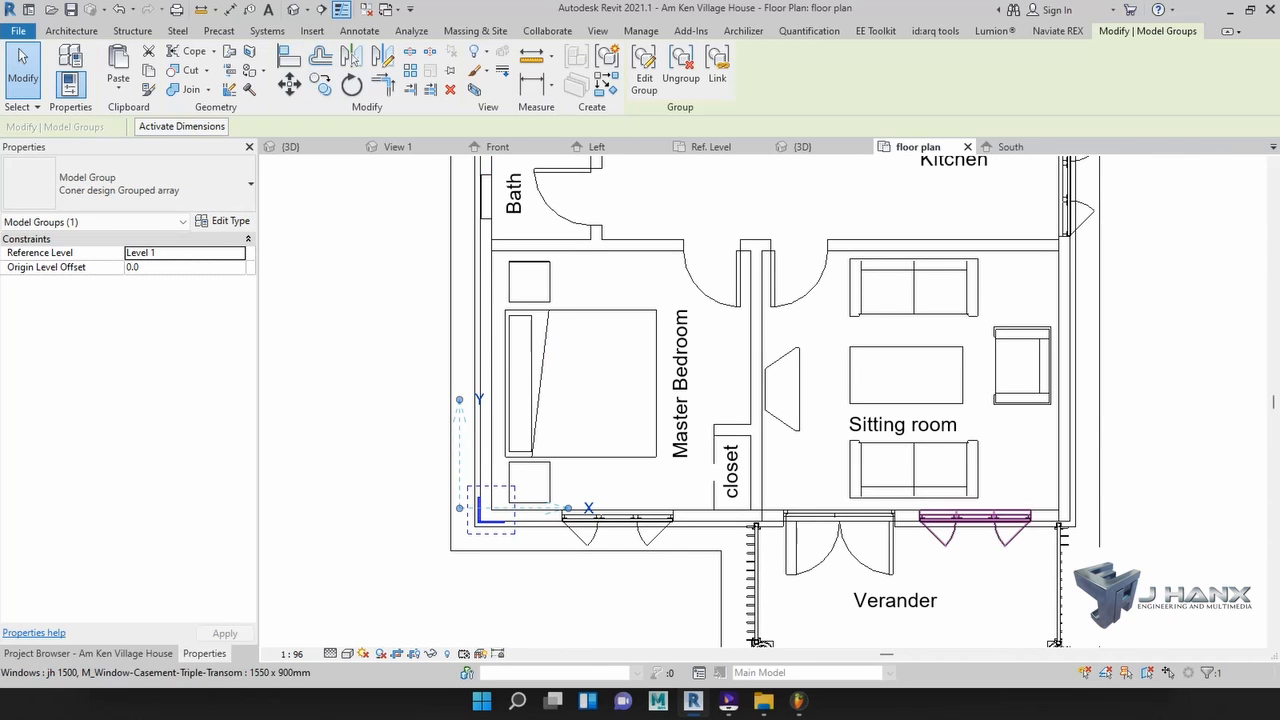
pyautogui.scroll(-2, 1029, 494)
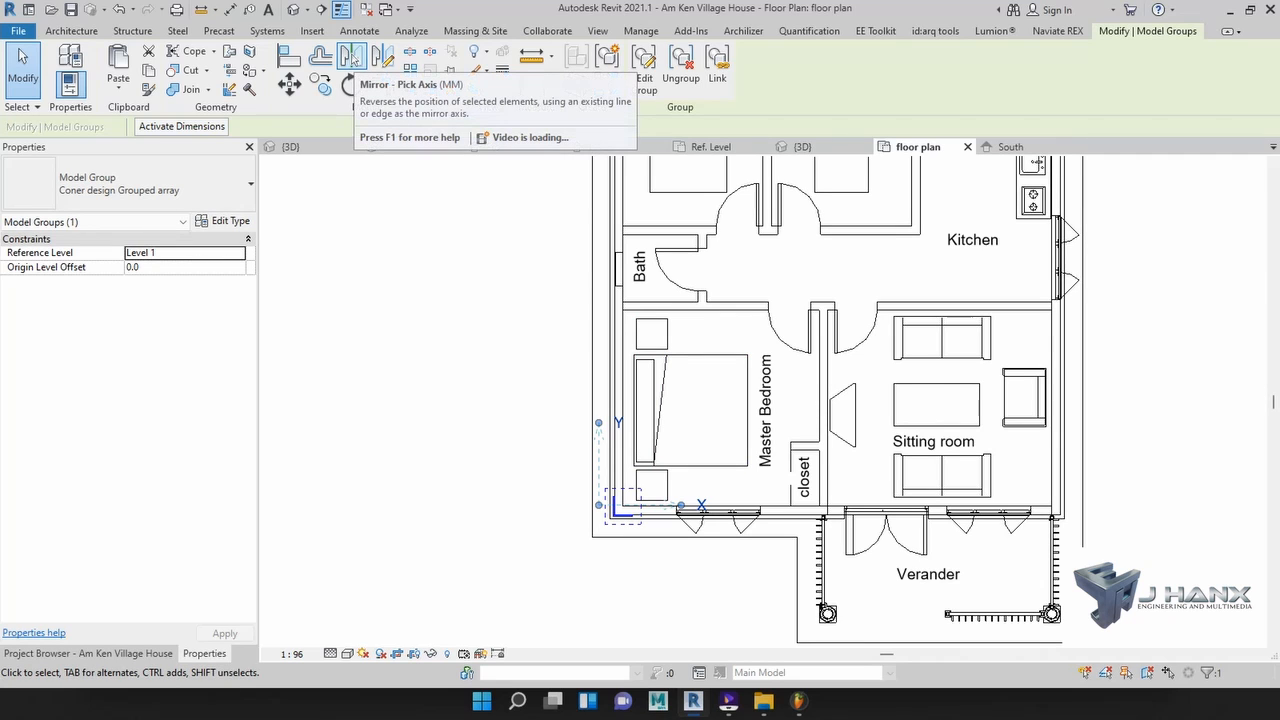
pyautogui.click(352, 57)
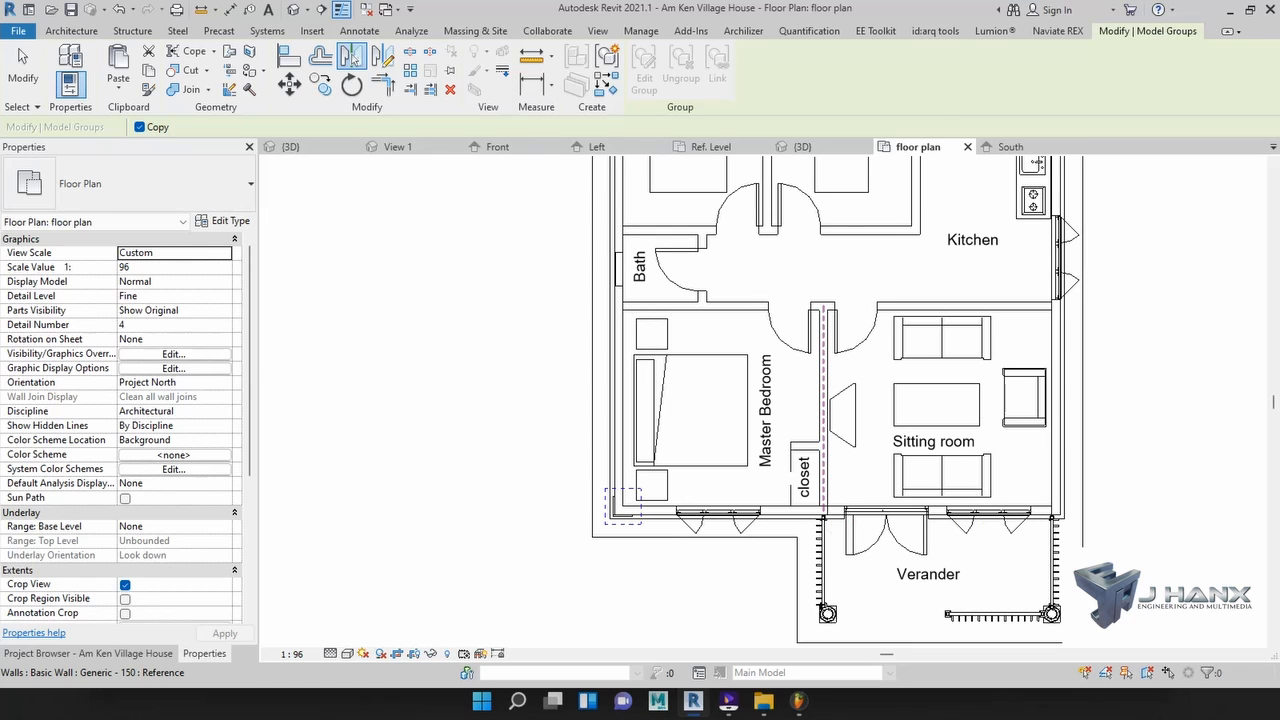
pyautogui.click(821, 515)
# - Move the mirrored group from its inner corner about 500 mm horizontally onto the Sitting room's outer wall corner beside the verander
pyautogui.scroll(8, 1041, 519)
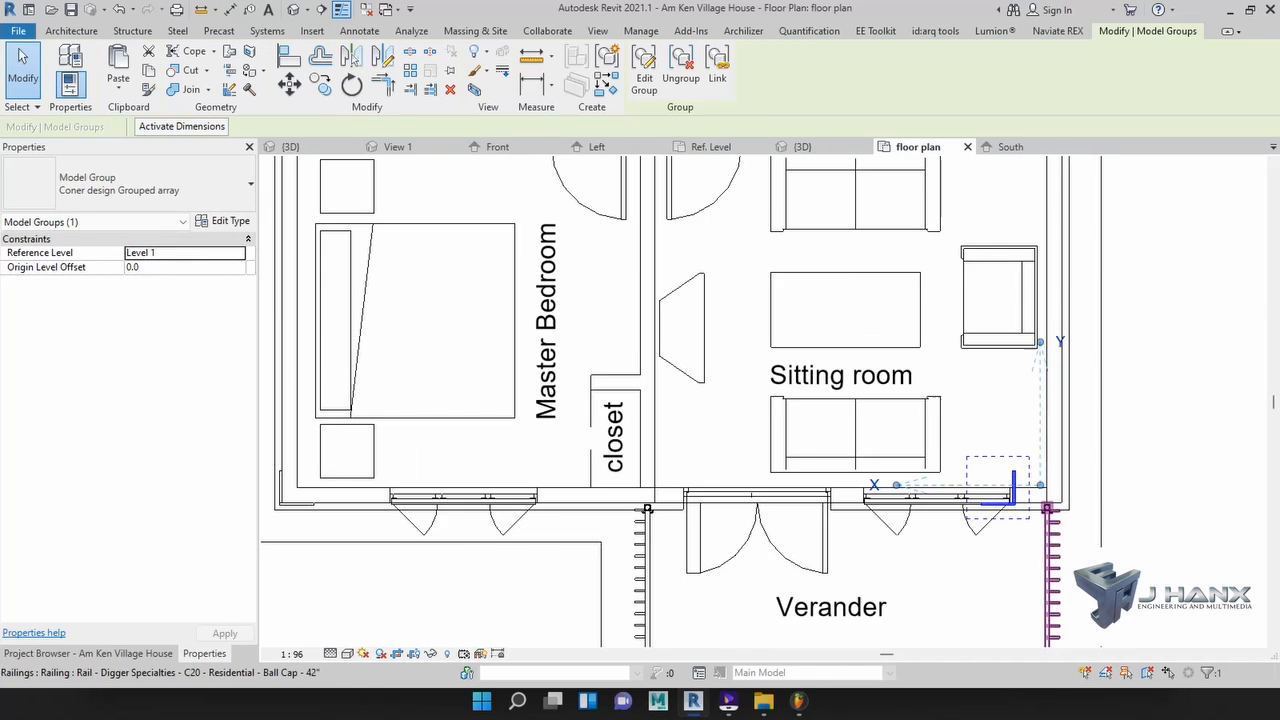
pyautogui.scroll(1, 998, 493)
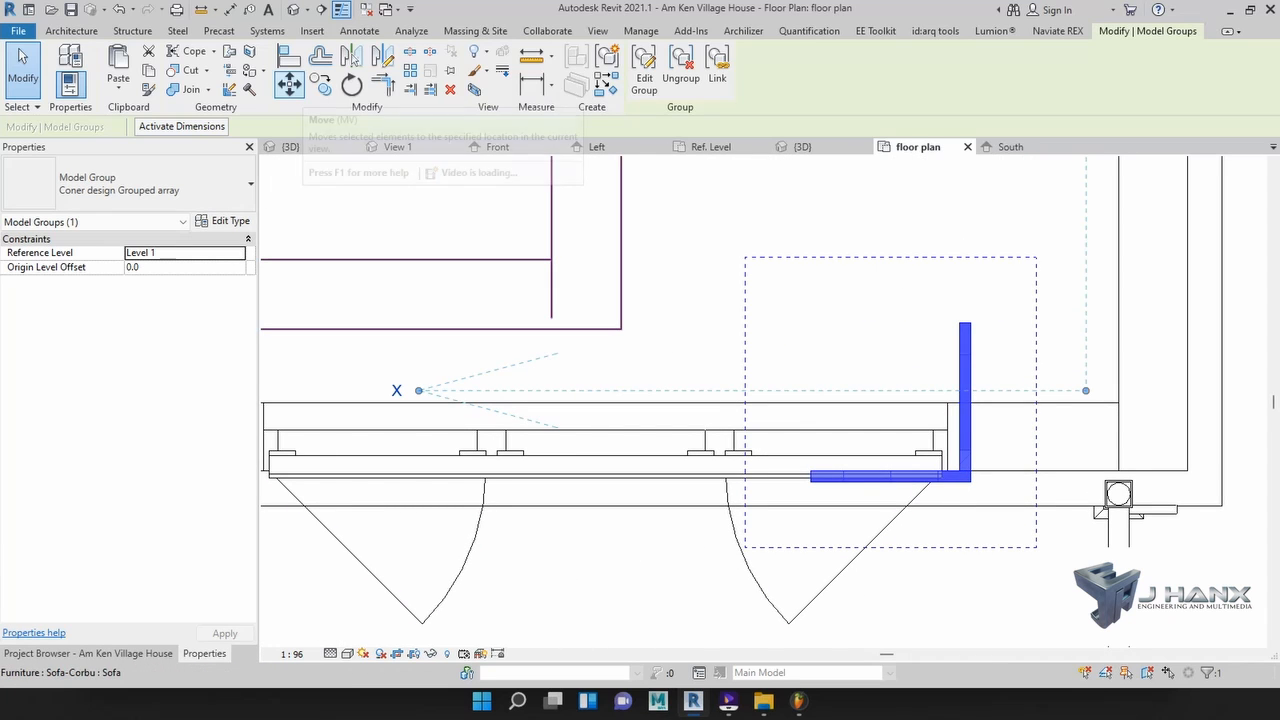
pyautogui.click(289, 84)
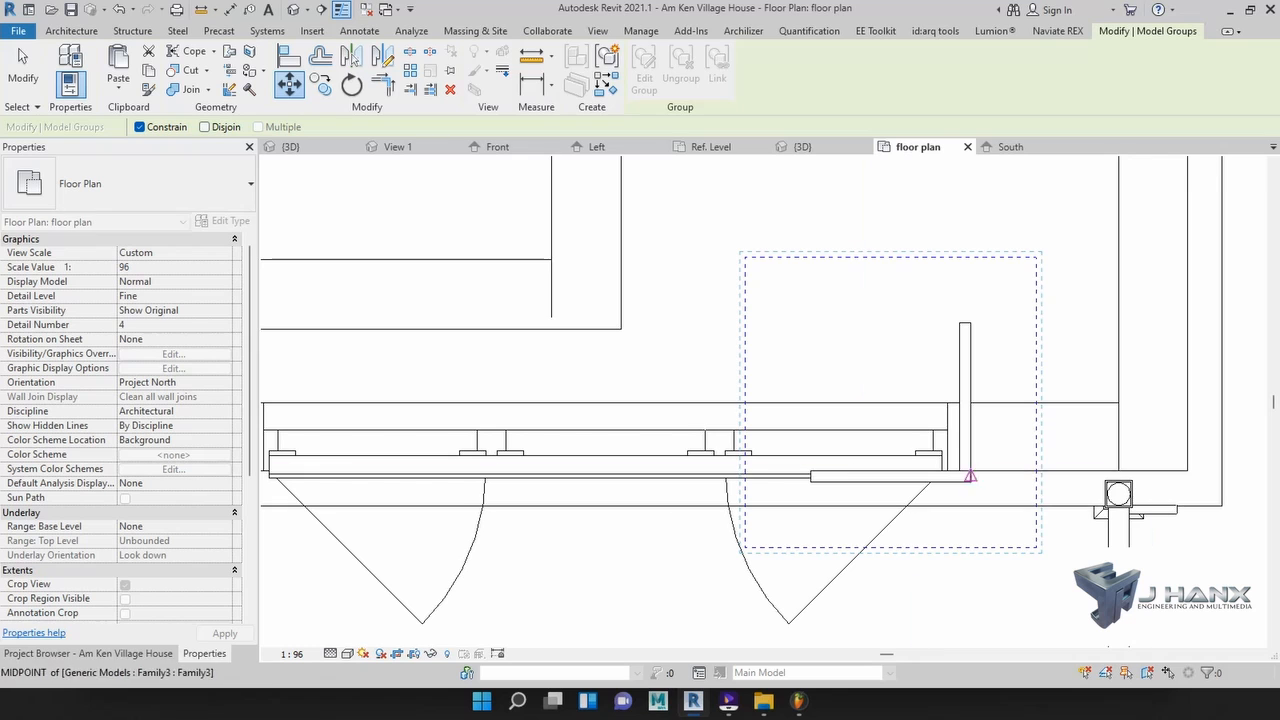
pyautogui.scroll(2, 975, 478)
pyautogui.scroll(2, 966, 480)
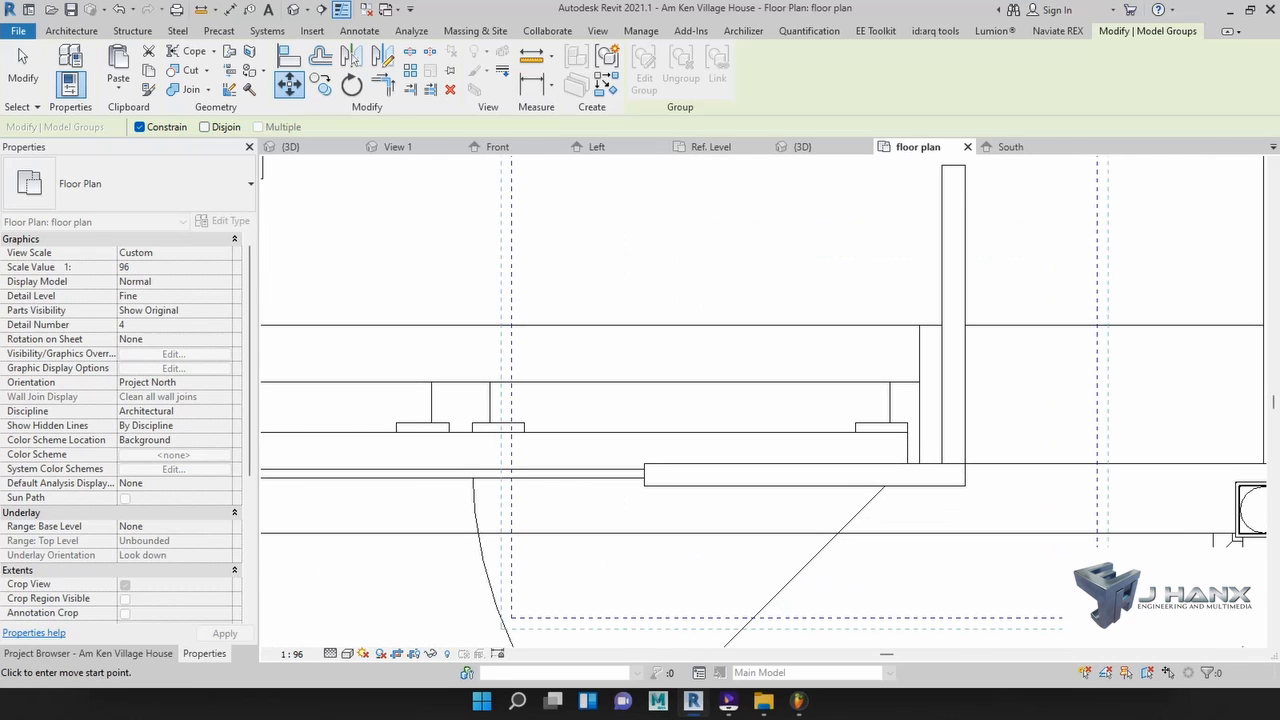
pyautogui.click(941, 463)
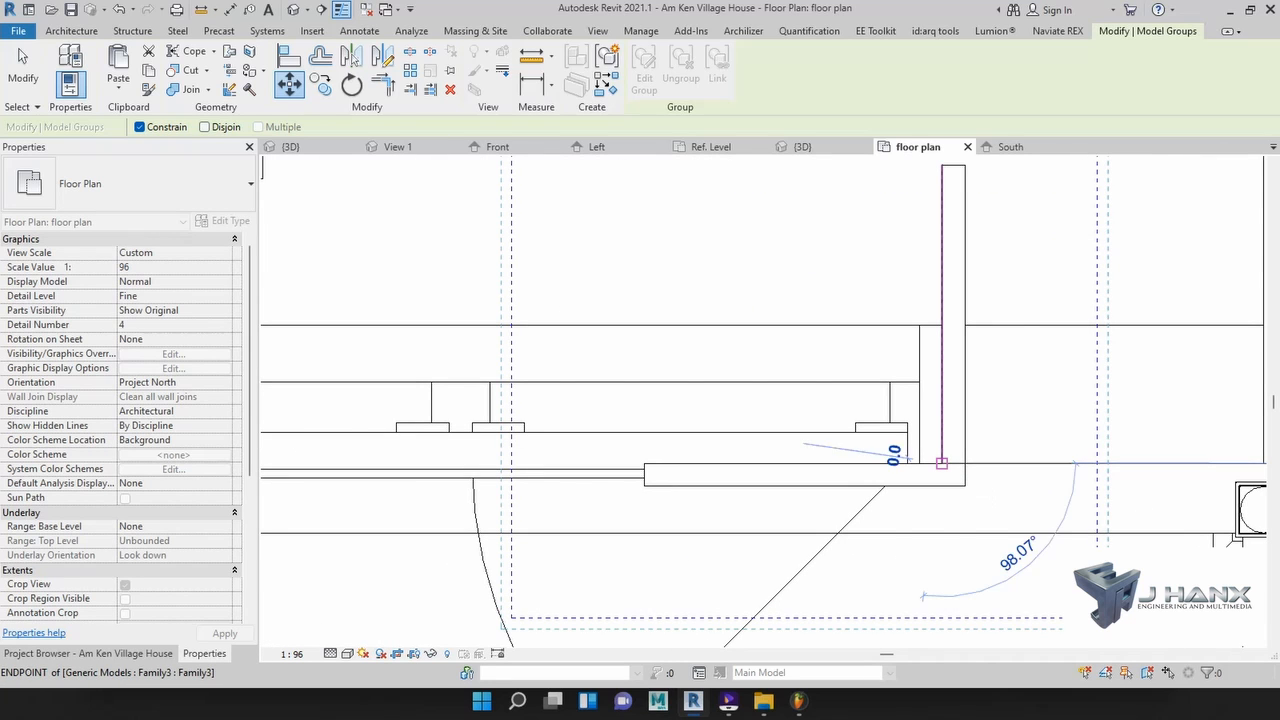
pyautogui.scroll(-3, 1030, 478)
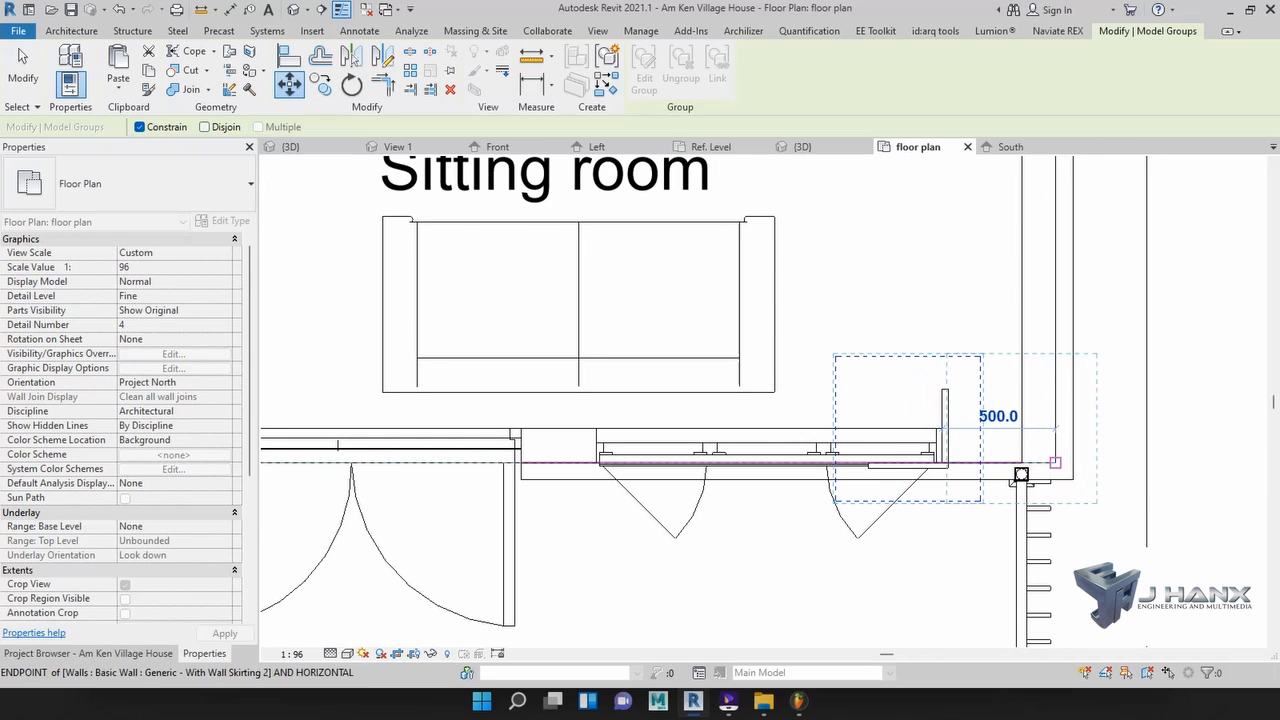
pyautogui.click(1020, 475)
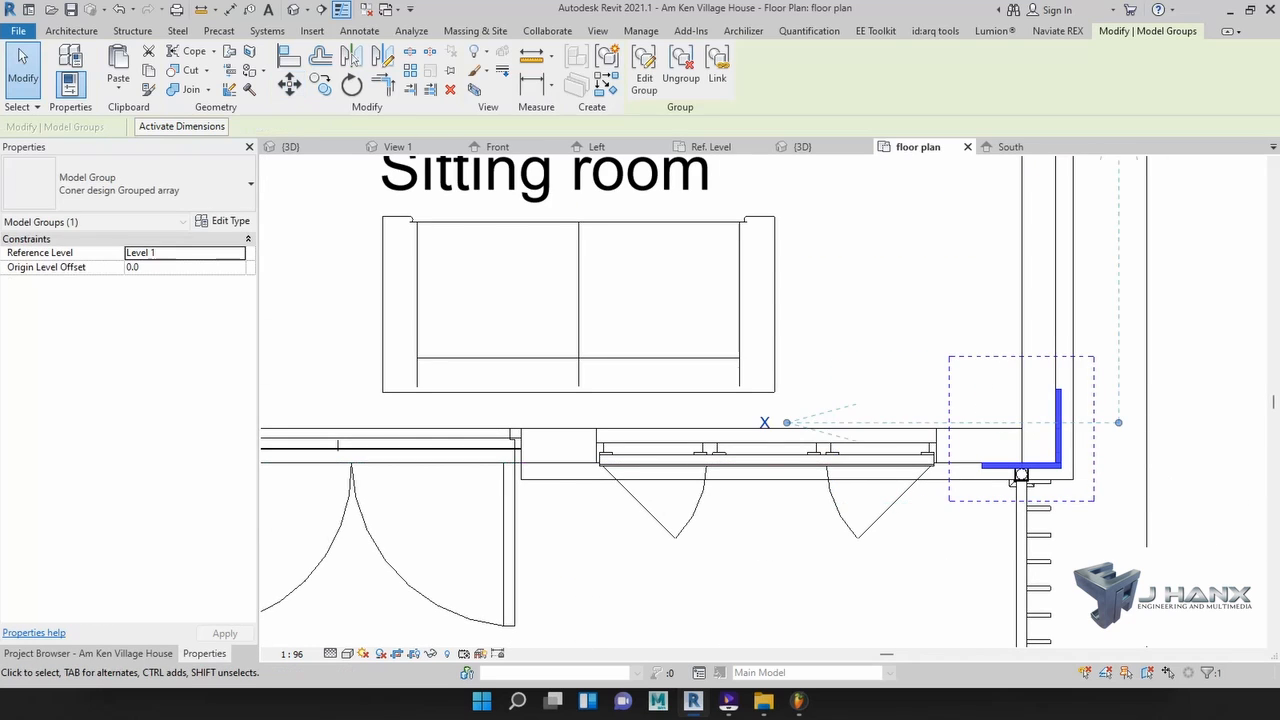
# - Examine the fit of the mirrored corner group on the wall corner beside the verander in the 3D view
pyautogui.click(298, 147)
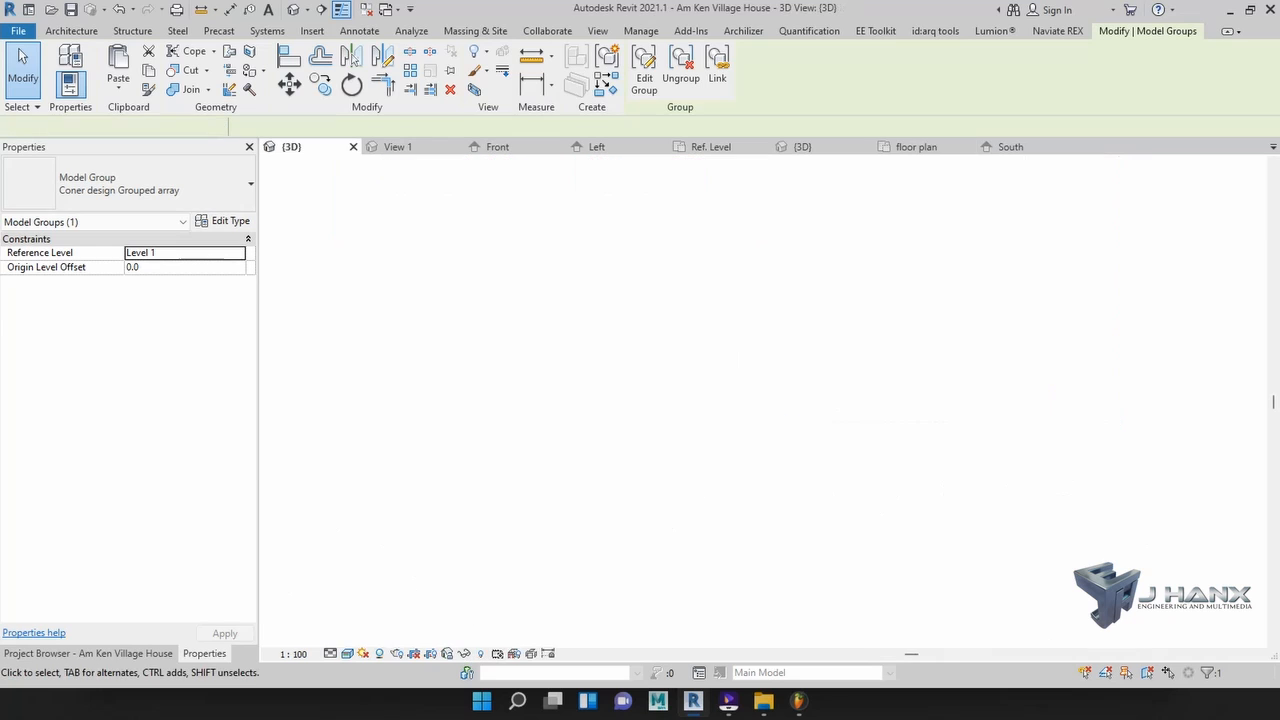
pyautogui.press('F8')
pyautogui.moveTo(757, 563); pyautogui.dragTo(632, 588)
pyautogui.scroll(4, 680, 550)
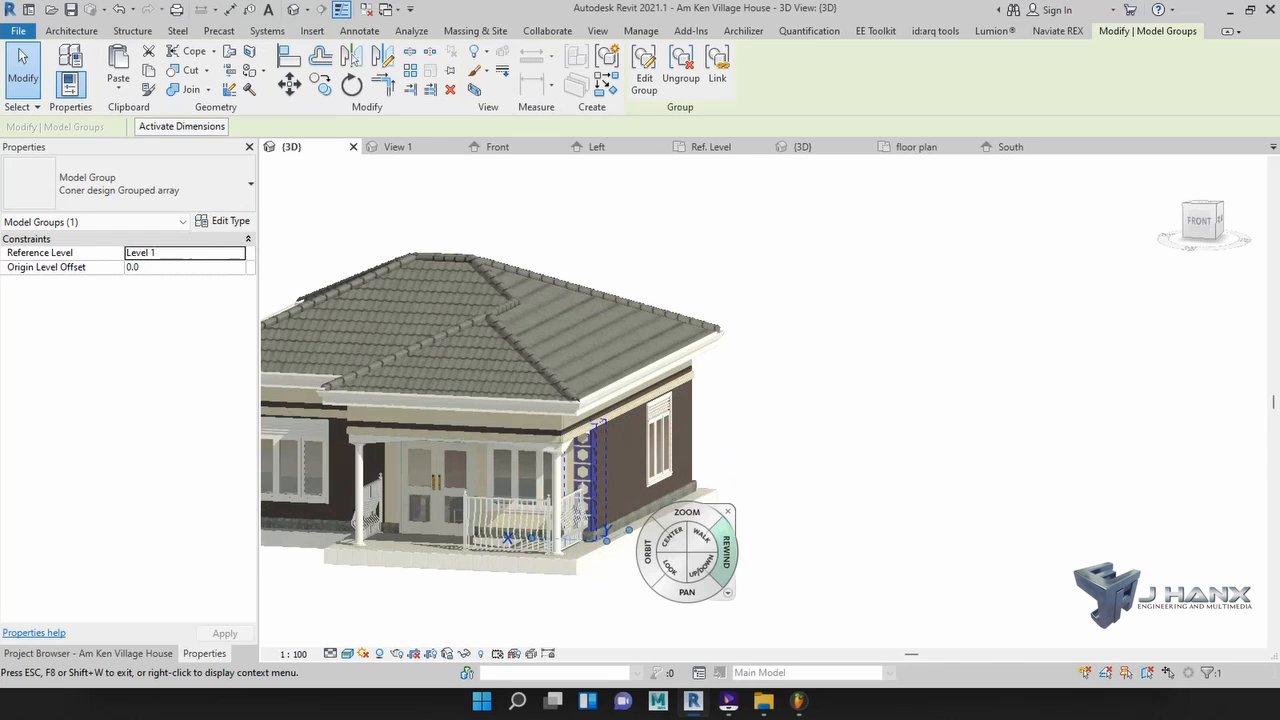
pyautogui.moveTo(686, 590); pyautogui.dragTo(774, 622)
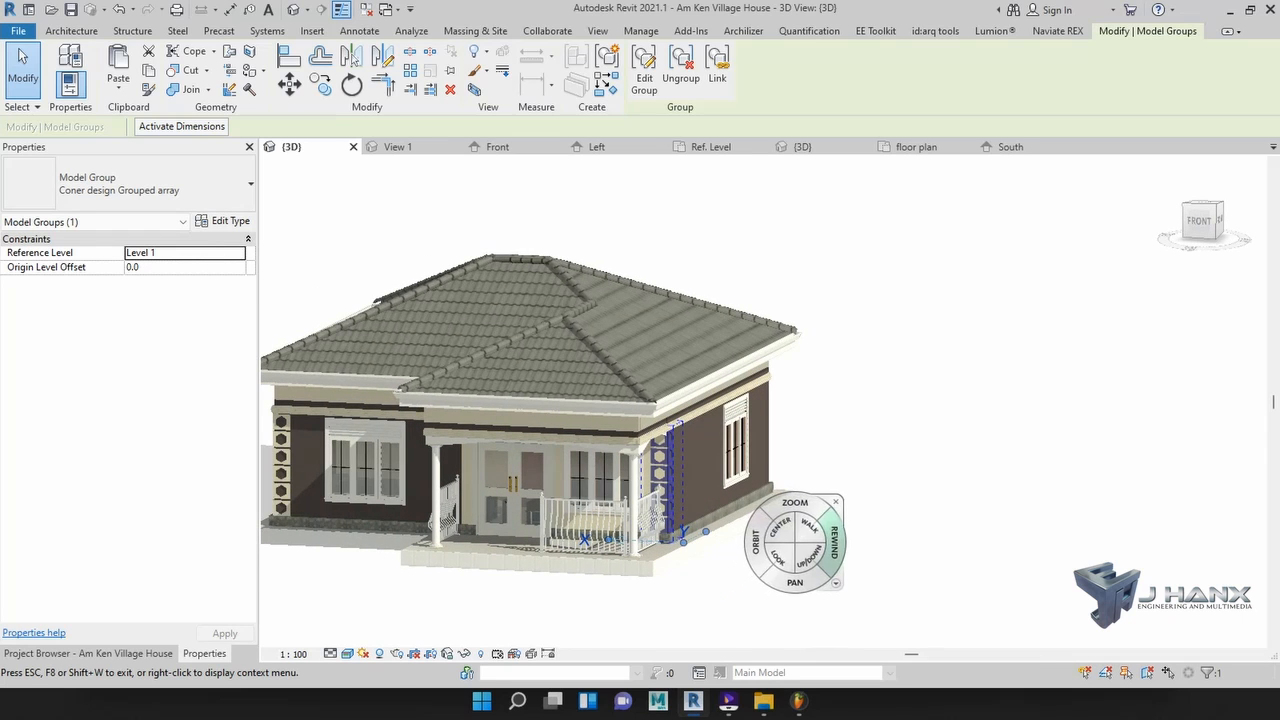
pyautogui.press('Escape')
pyautogui.press('Escape')
pyautogui.scroll(3, 634, 549)
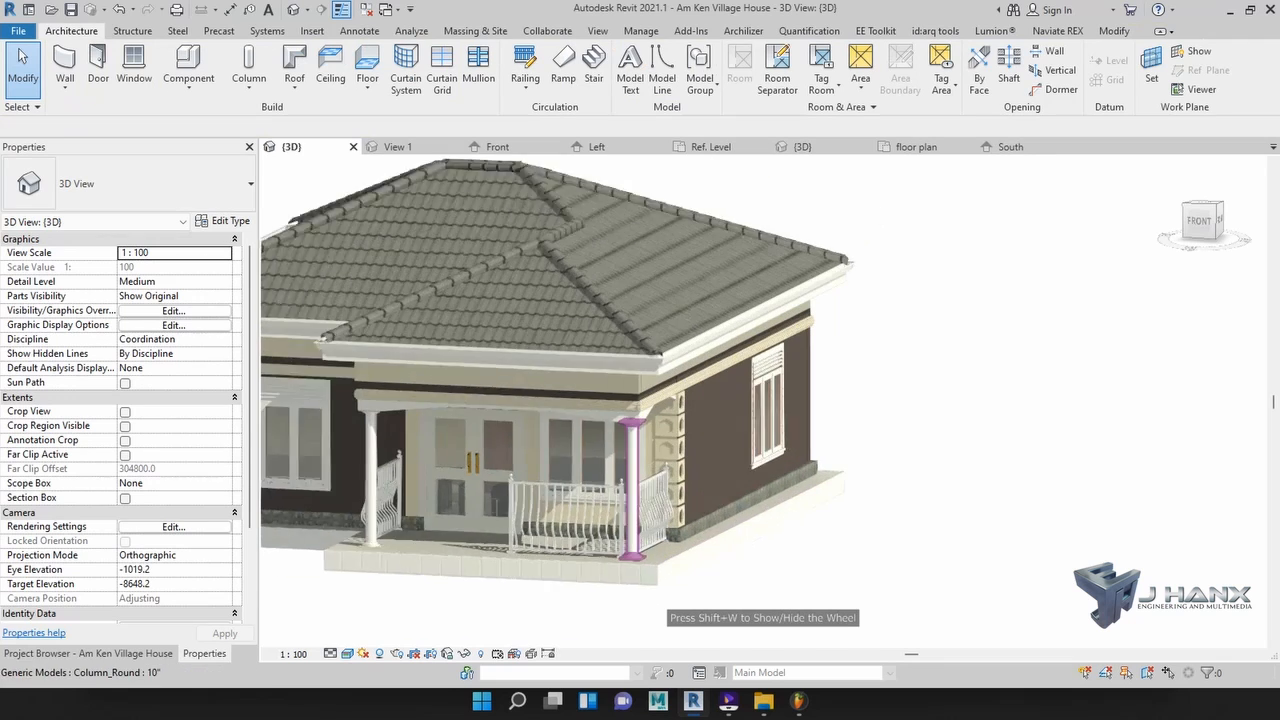
pyautogui.scroll(2, 687, 366)
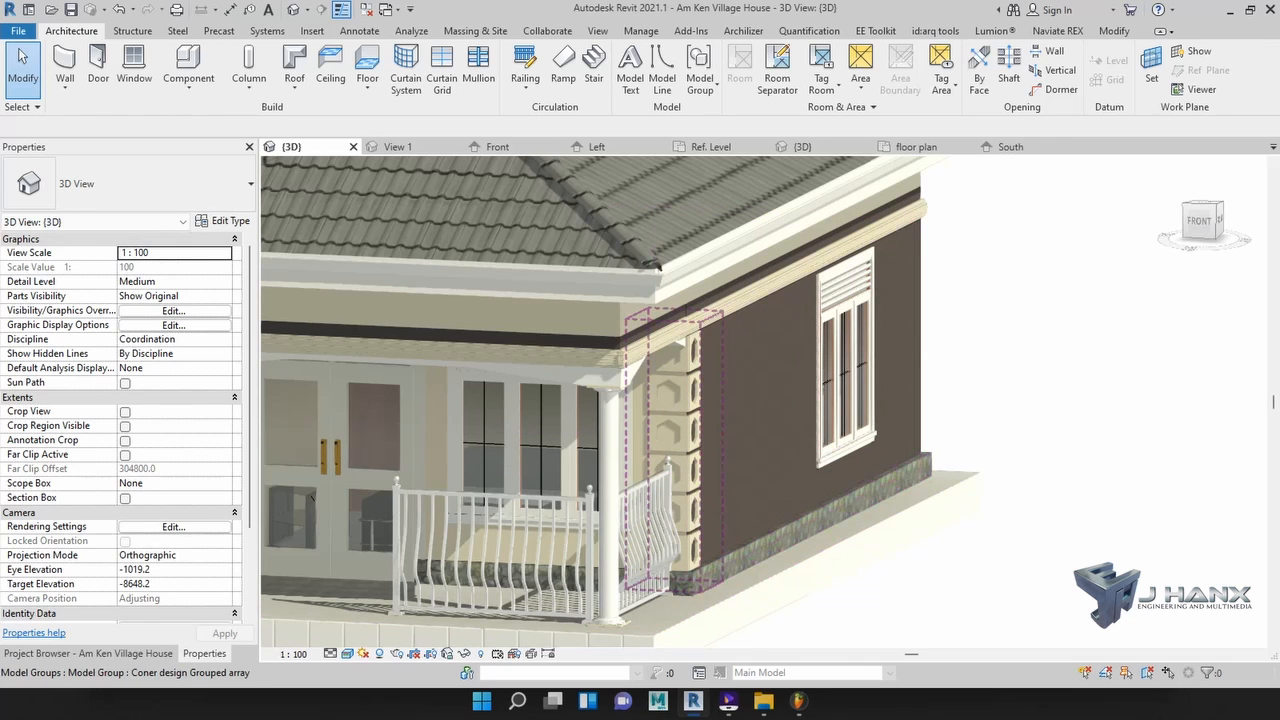
# - In the floor plan, mirror a copy of the Sitting room's corner group by the verander about the wall between Sitting room and Kitchen
pyautogui.click(680, 350)
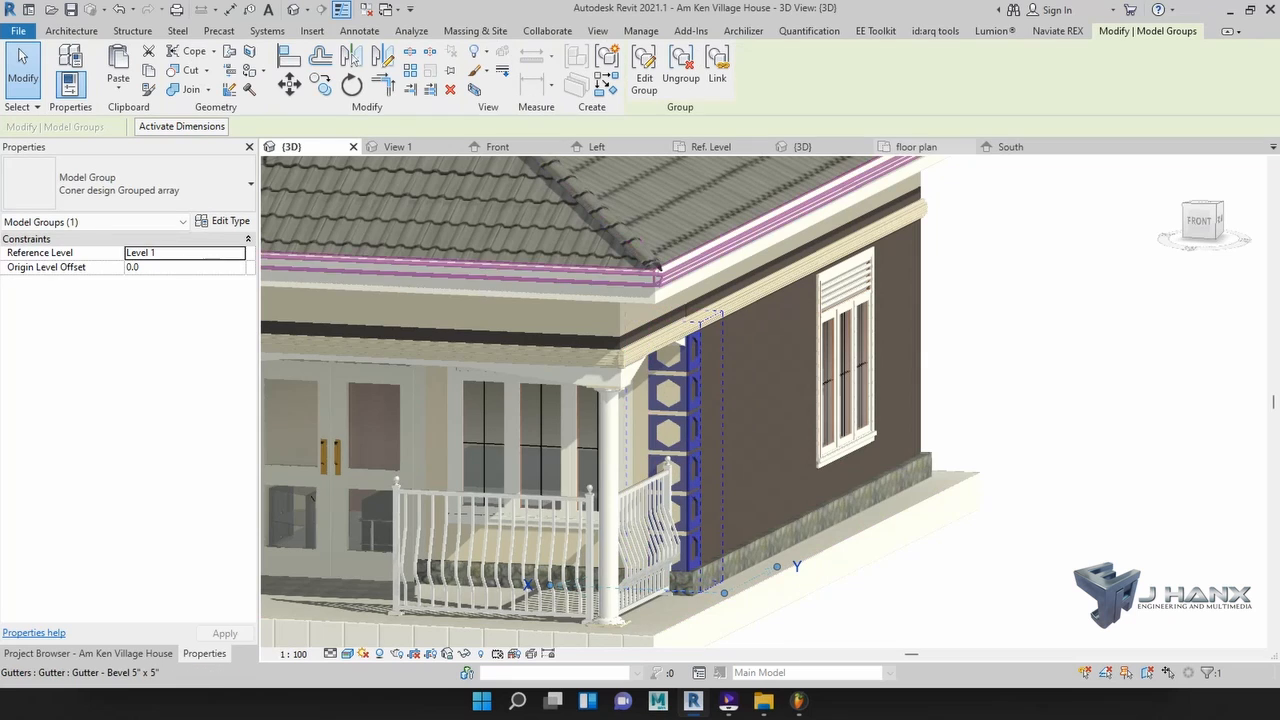
pyautogui.click(918, 147)
pyautogui.scroll(-3, 724, 546)
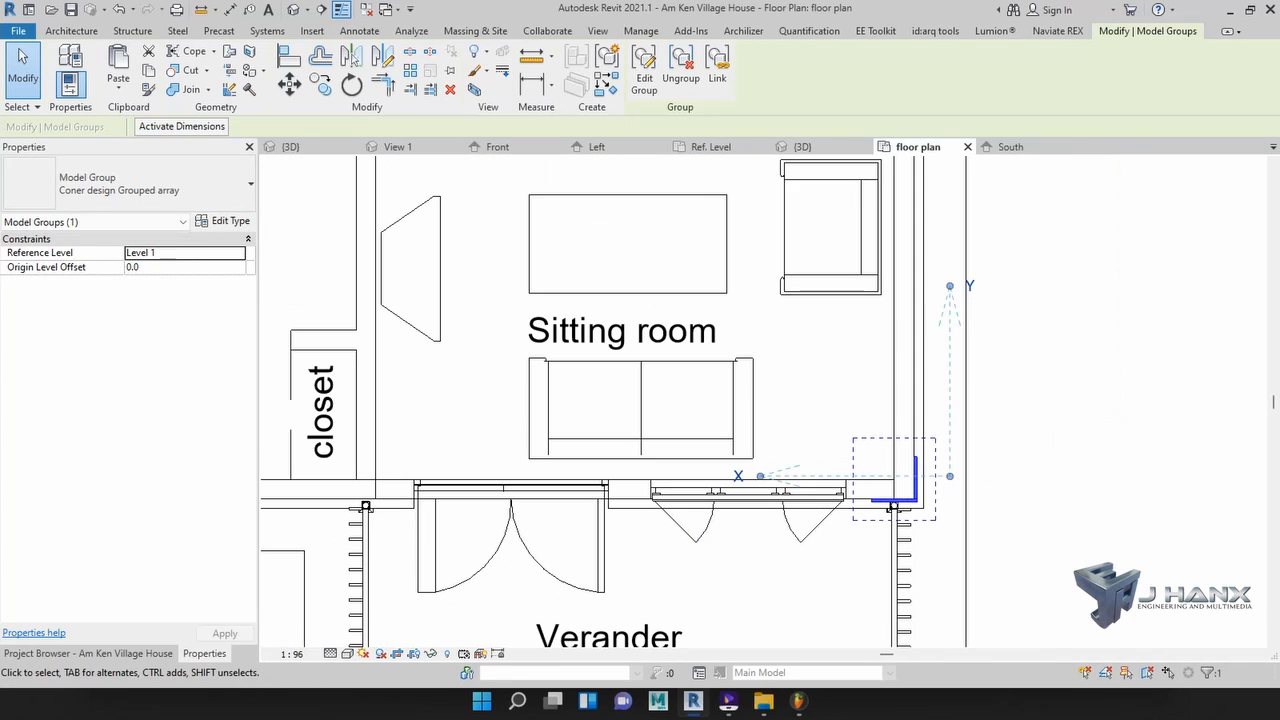
pyautogui.scroll(-2, 766, 471)
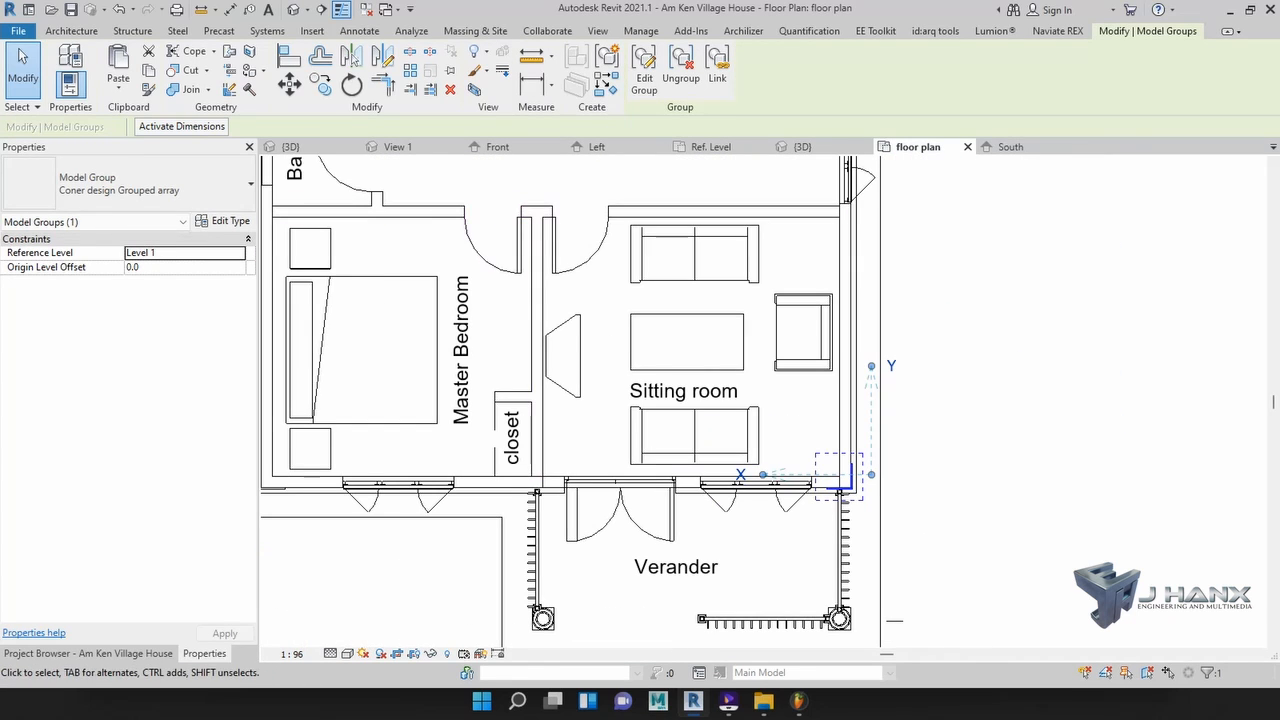
pyautogui.click(351, 55)
pyautogui.scroll(-3, 769, 505)
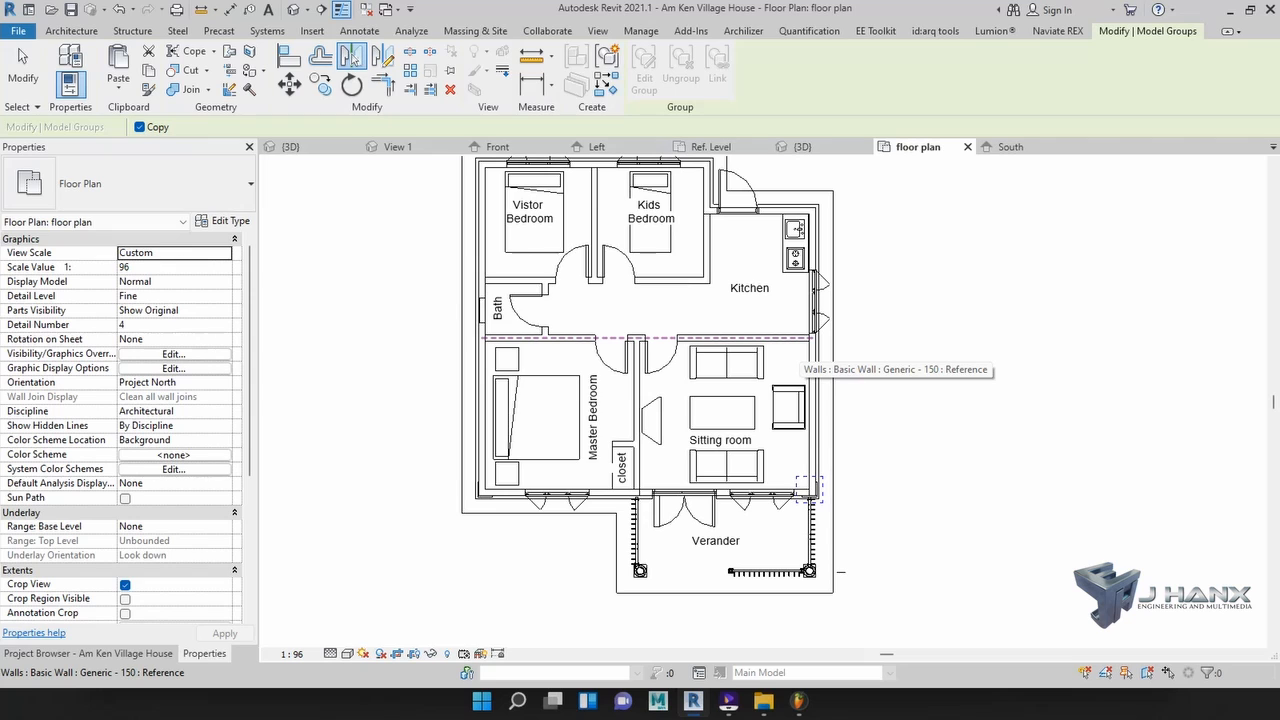
pyautogui.click(798, 339)
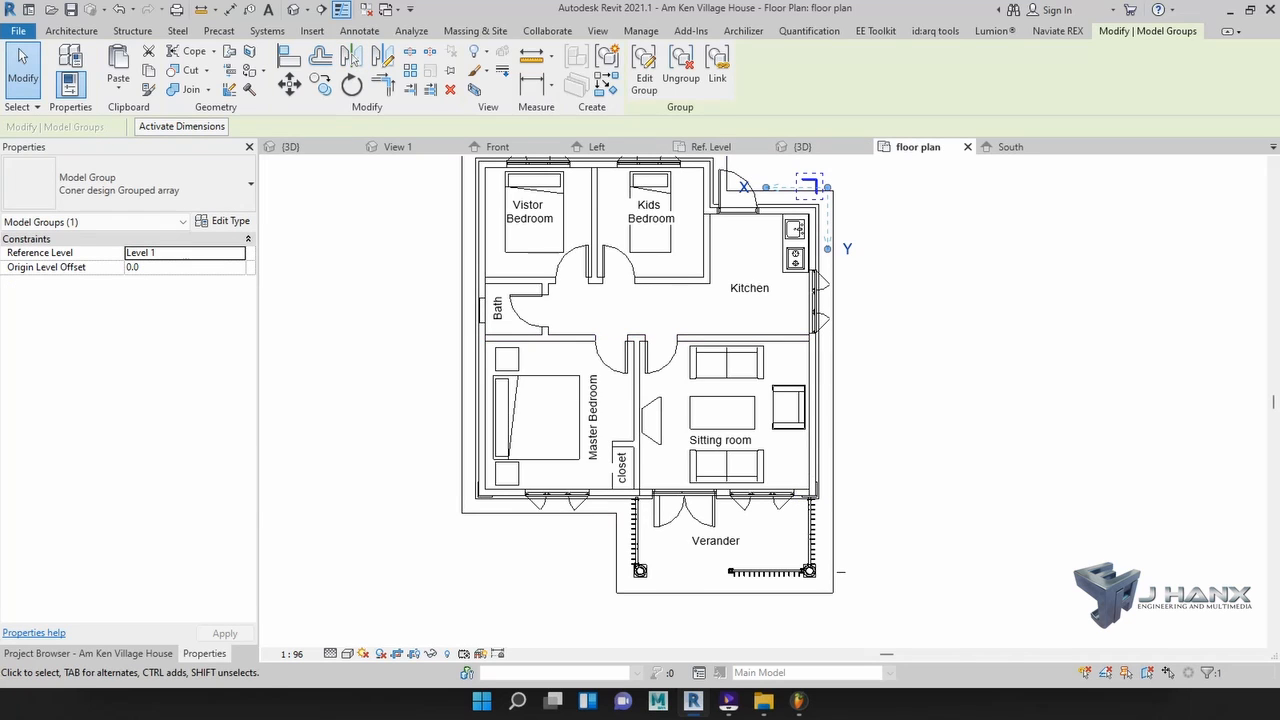
# - Move the newly mirrored group from its outer corner about 650 mm vertically onto the Kitchen's wall corner behind the sink
pyautogui.scroll(1, 1028, 307)
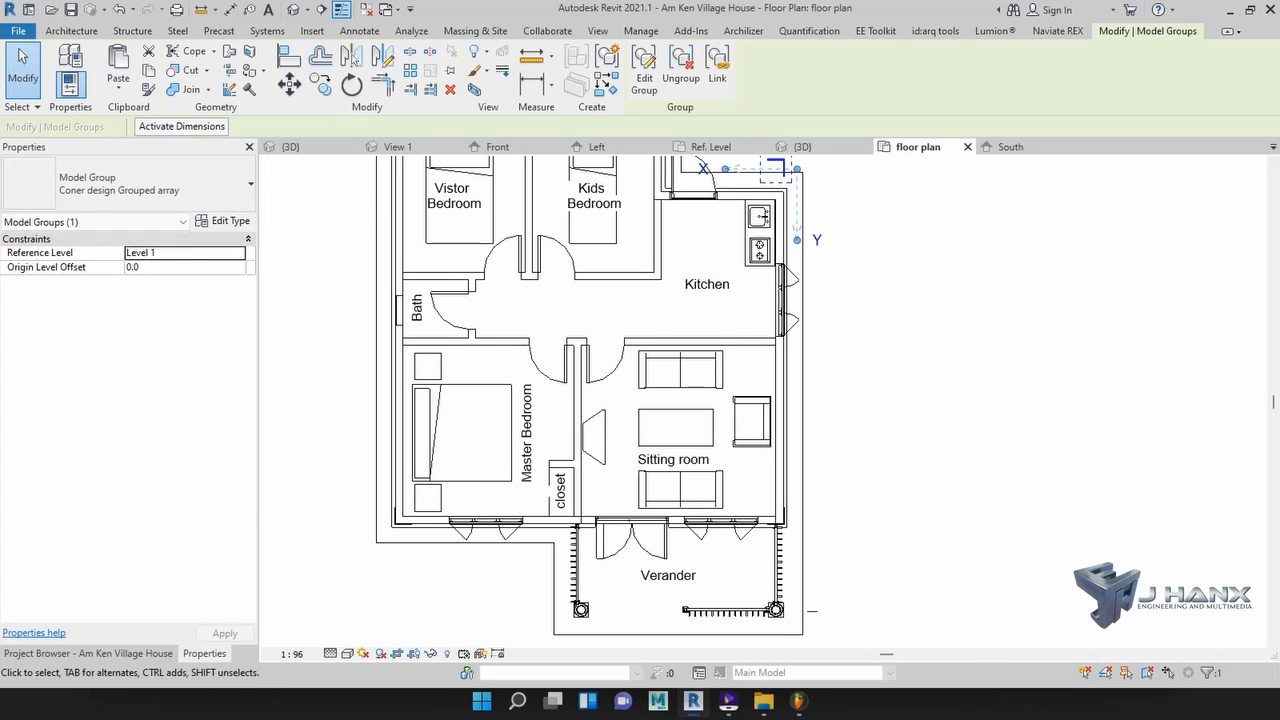
pyautogui.scroll(-3, 1005, 565)
pyautogui.scroll(2, 1005, 565)
pyautogui.scroll(4, 840, 250)
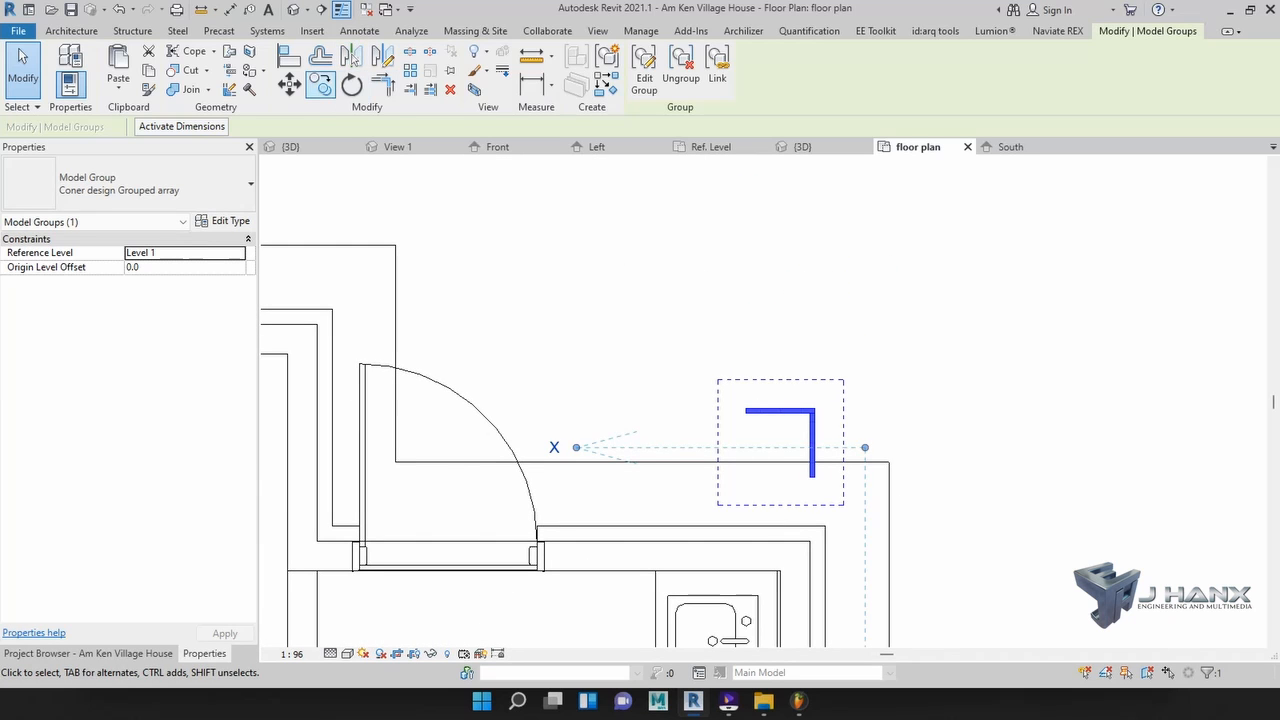
pyautogui.click(289, 84)
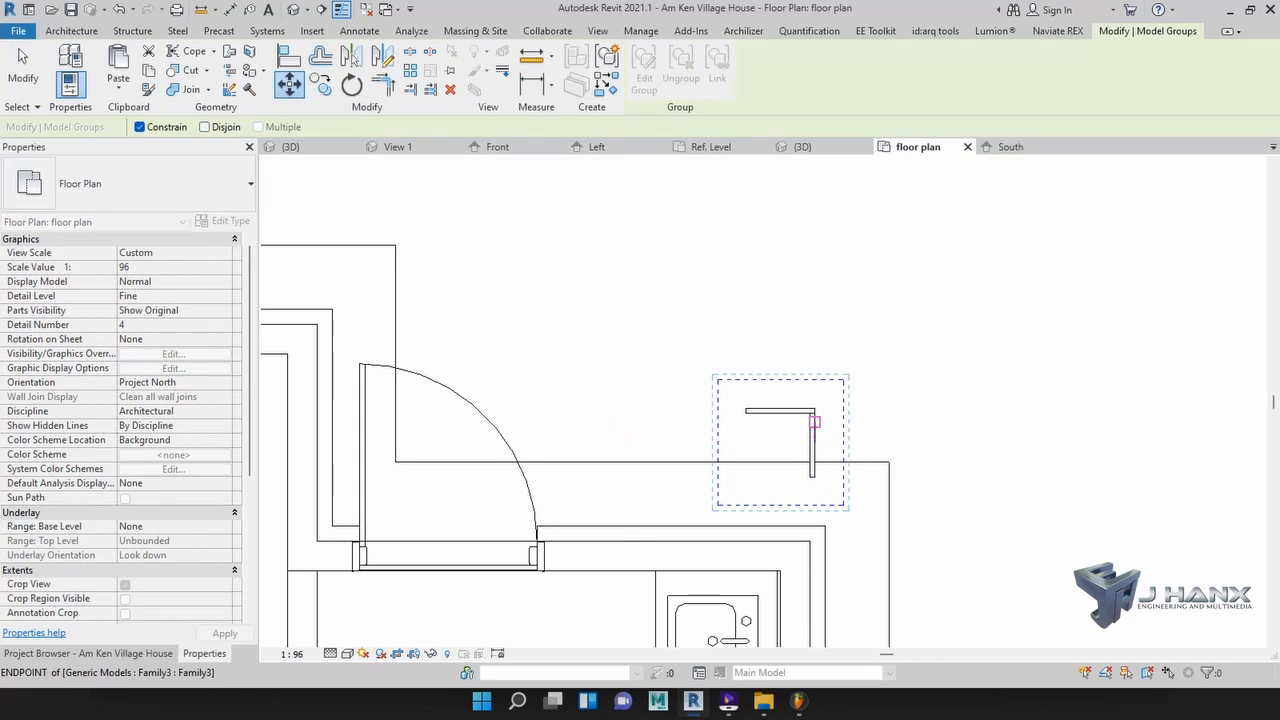
pyautogui.scroll(2, 814, 411)
pyautogui.click(814, 411)
pyautogui.scroll(-2, 814, 411)
pyautogui.scroll(3, 810, 515)
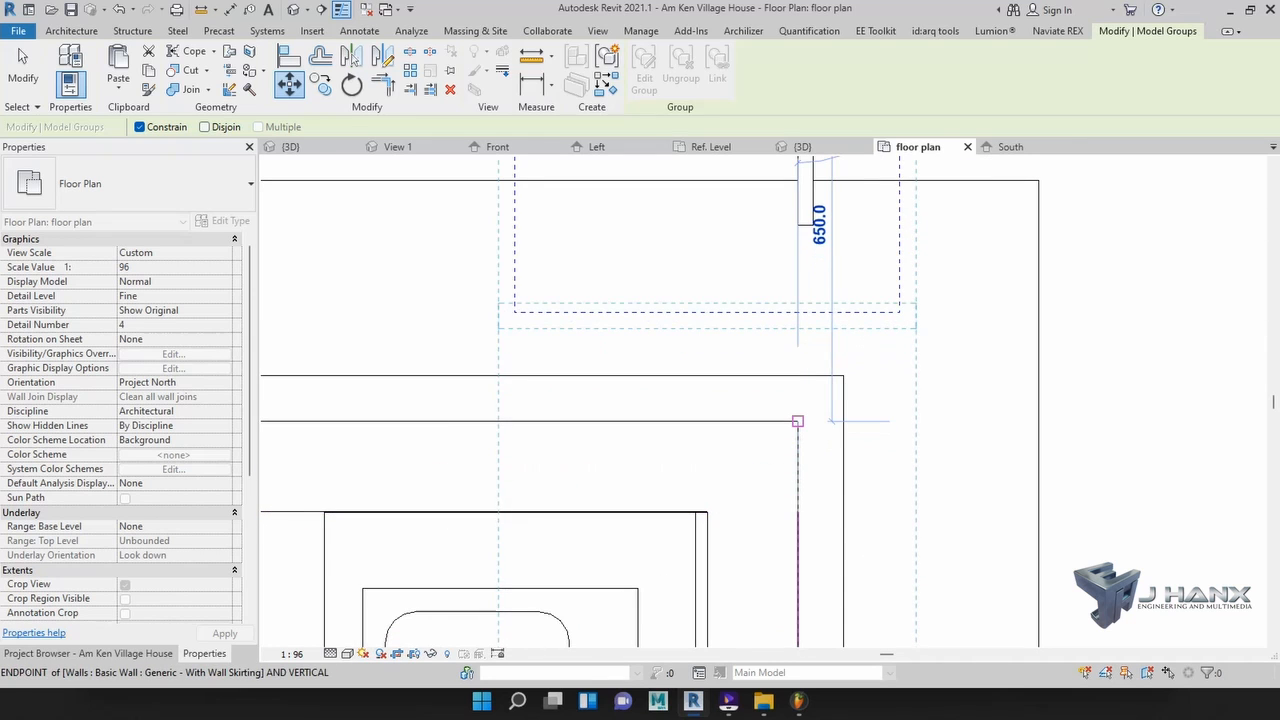
pyautogui.click(797, 421)
pyautogui.scroll(-2, 815, 422)
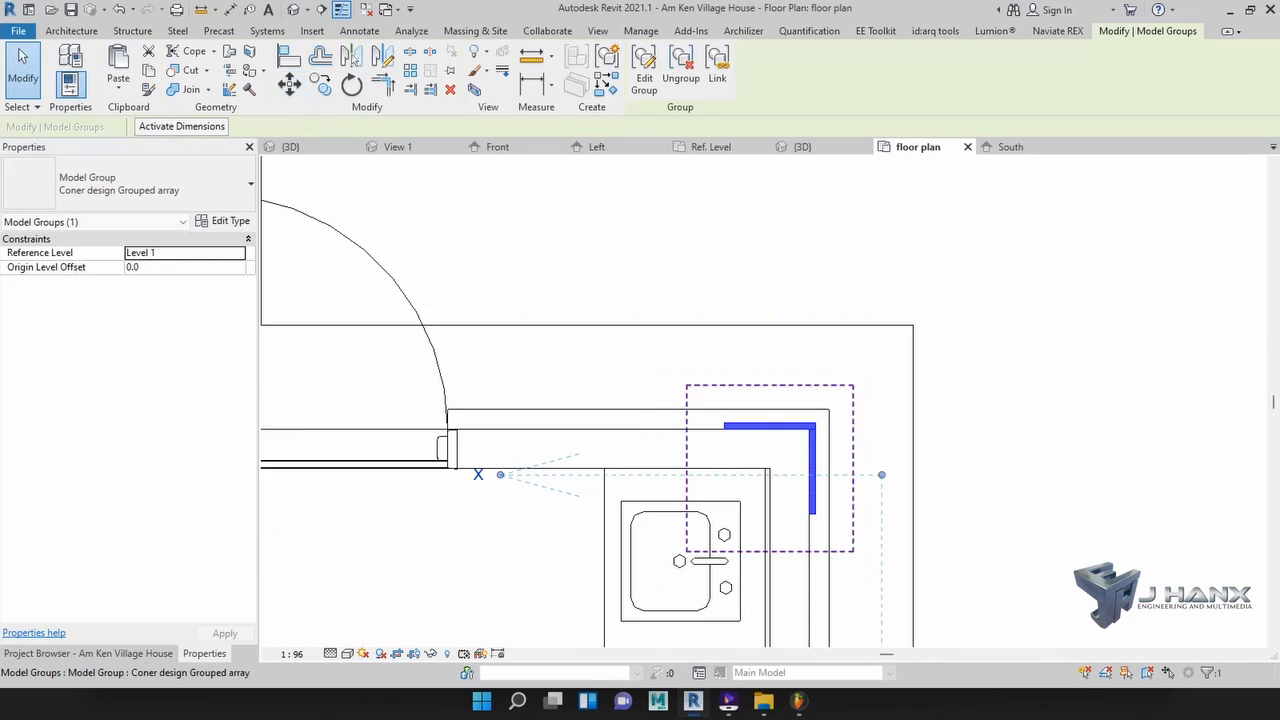
# - Examine the corner groups at both ends of the Sitting room and Kitchen side wall in the 3D view
pyautogui.scroll(-2, 819, 443)
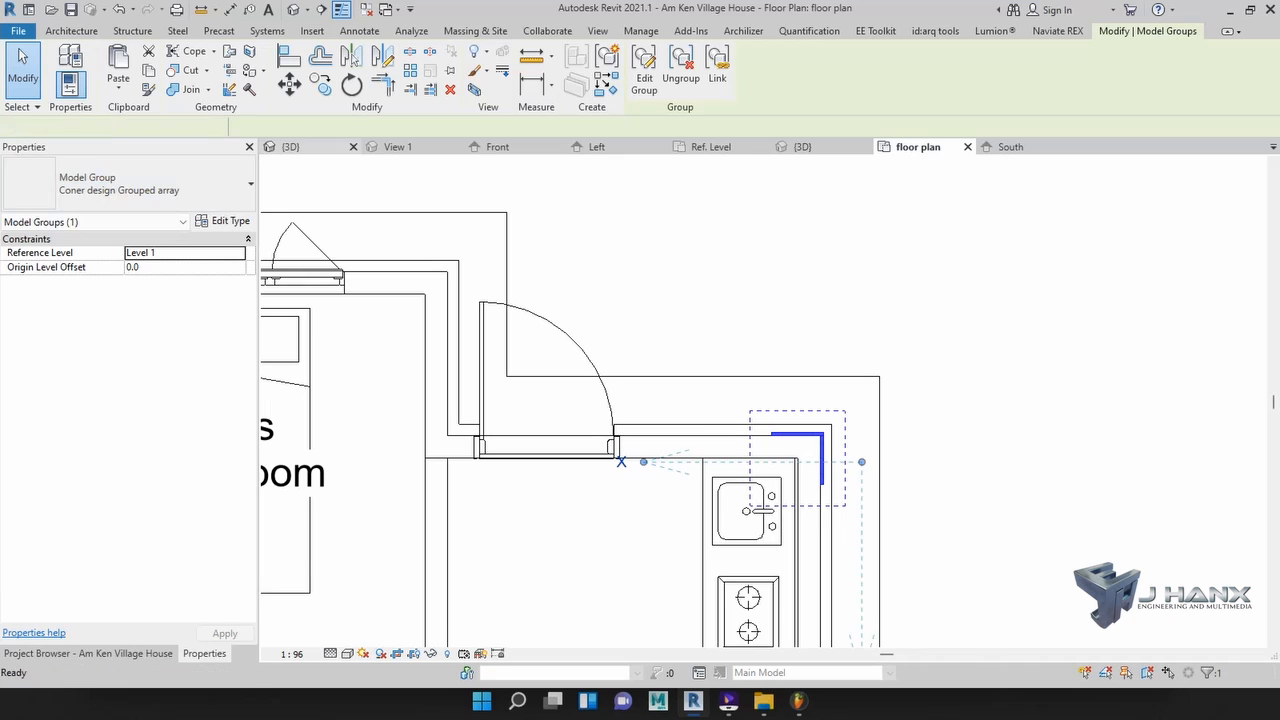
pyautogui.click(288, 146)
pyautogui.press('Escape')
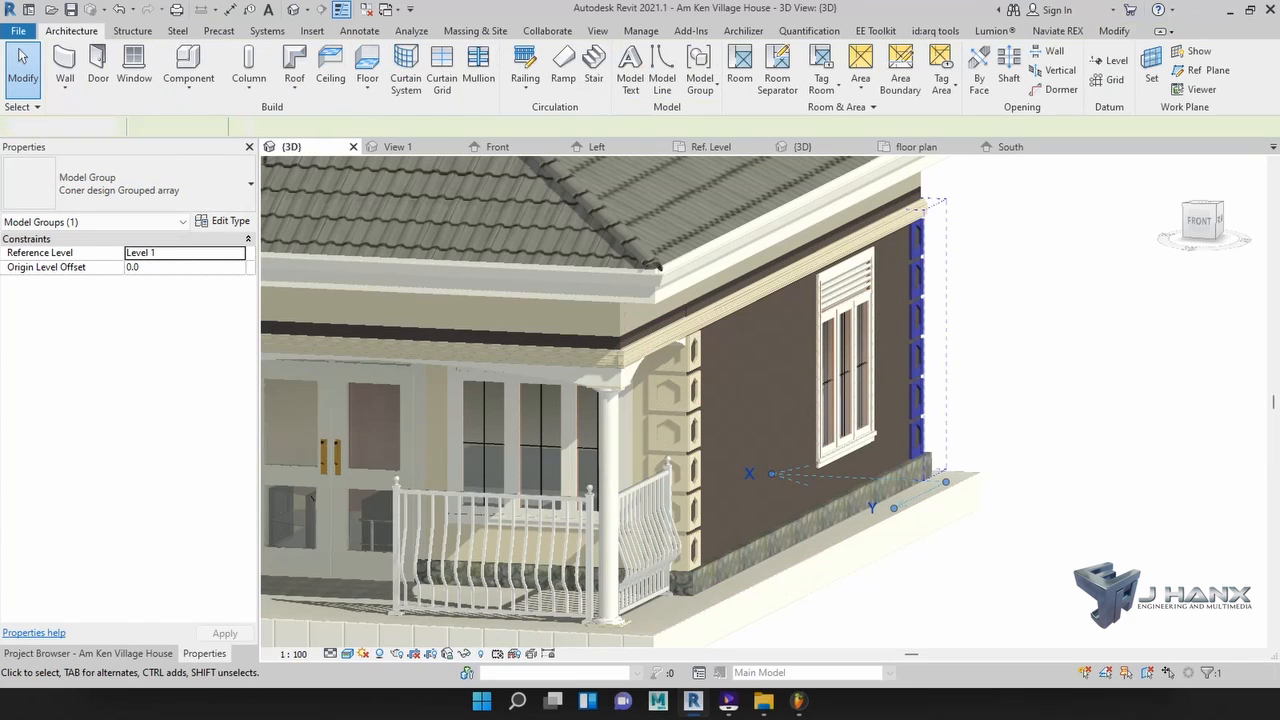
pyautogui.scroll(-1, 743, 510)
pyautogui.moveTo(743, 510); pyautogui.dragTo(815, 525, button='middle')
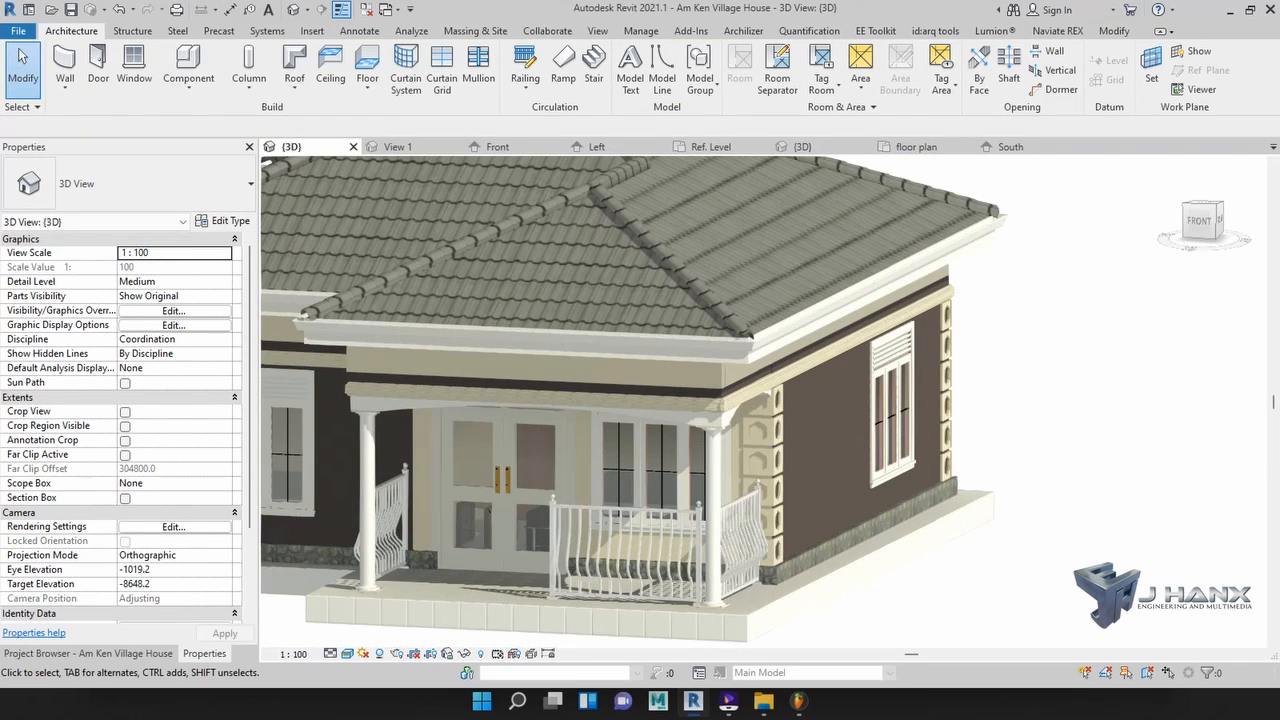
pyautogui.moveTo(1076, 470); pyautogui.dragTo(486, 584)
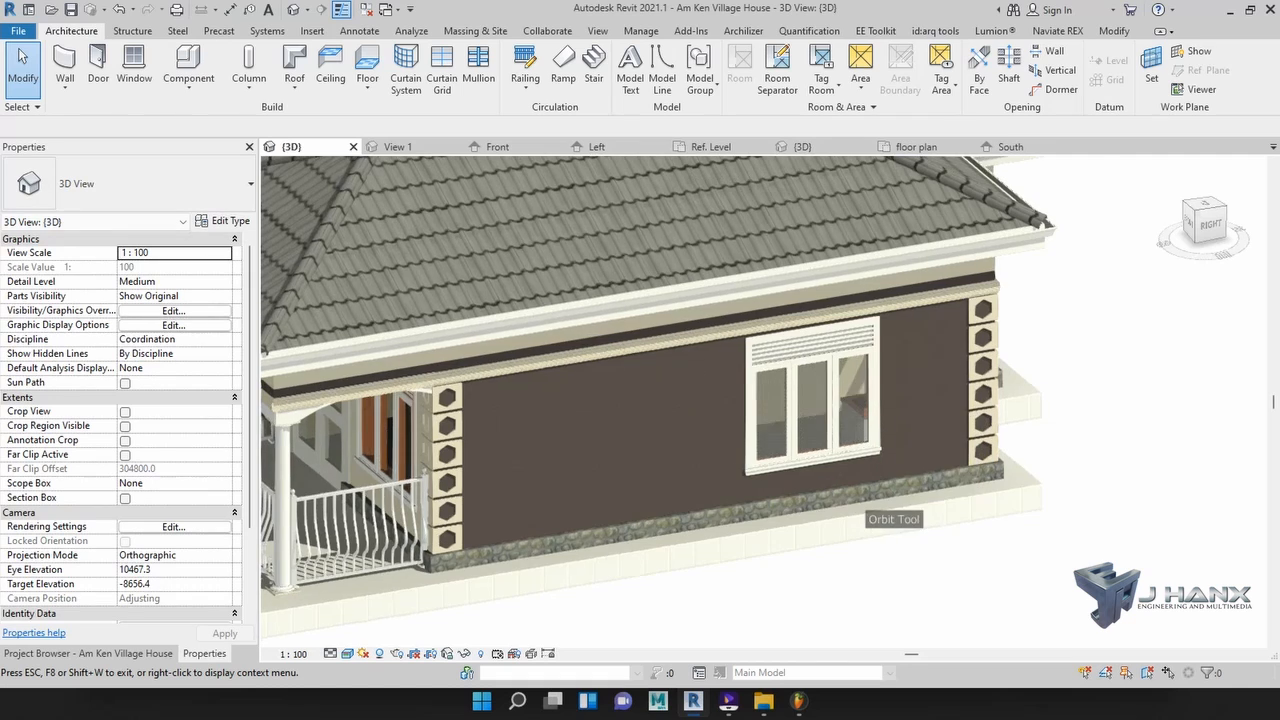